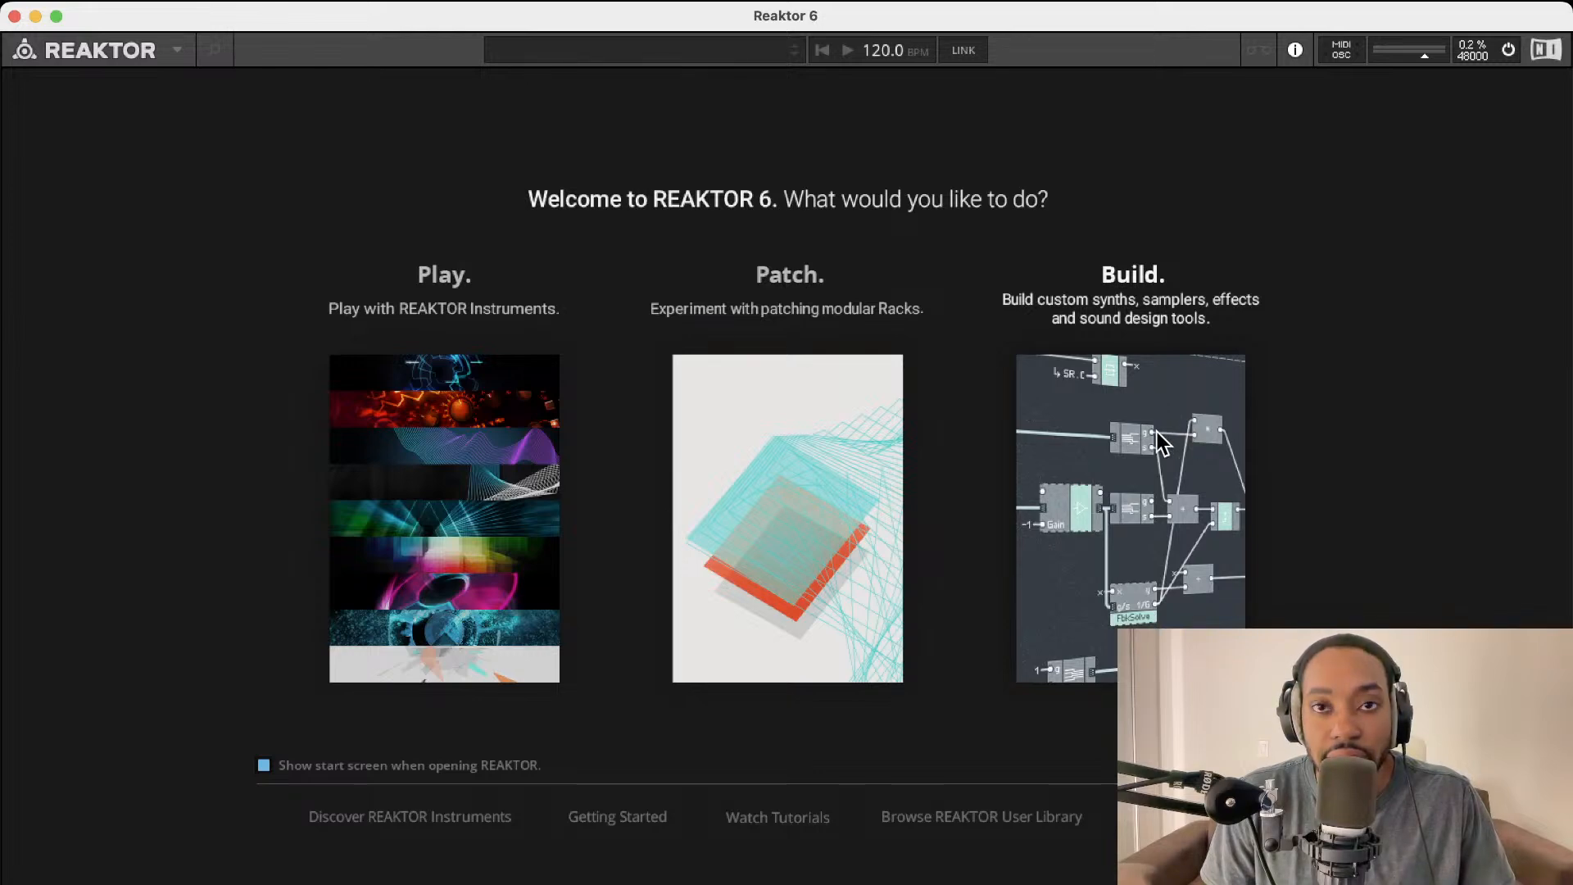
Step: Start a new ensemble for building custom instruments and look through the Player, Library and Files collections
{"action": "left_click", "coordinate": [1134, 449]}
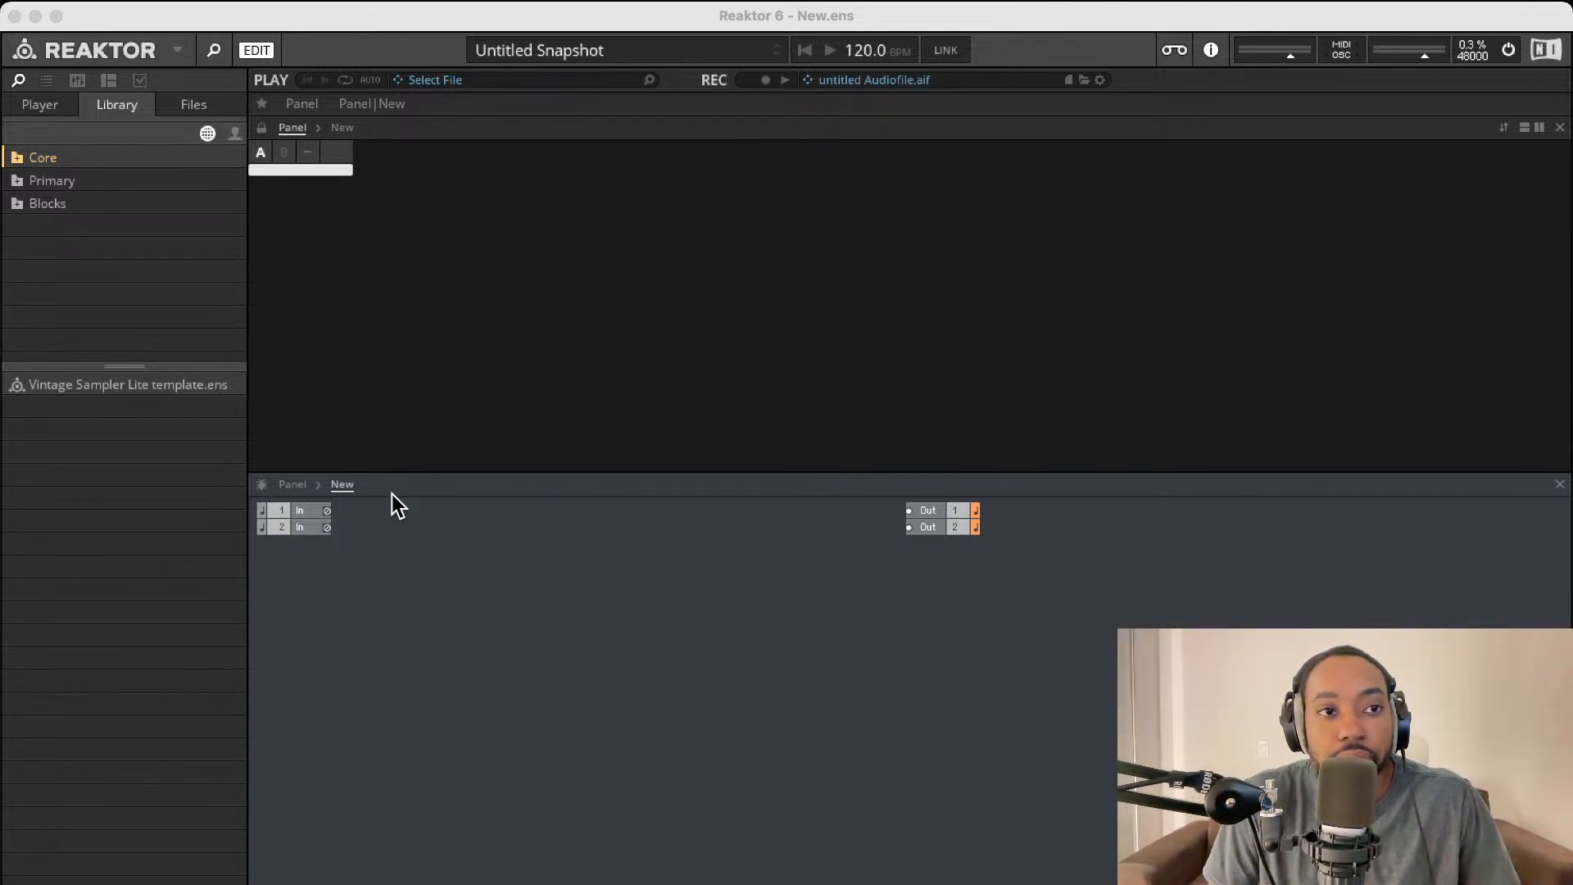
{"action": "left_click", "coordinate": [41, 105]}
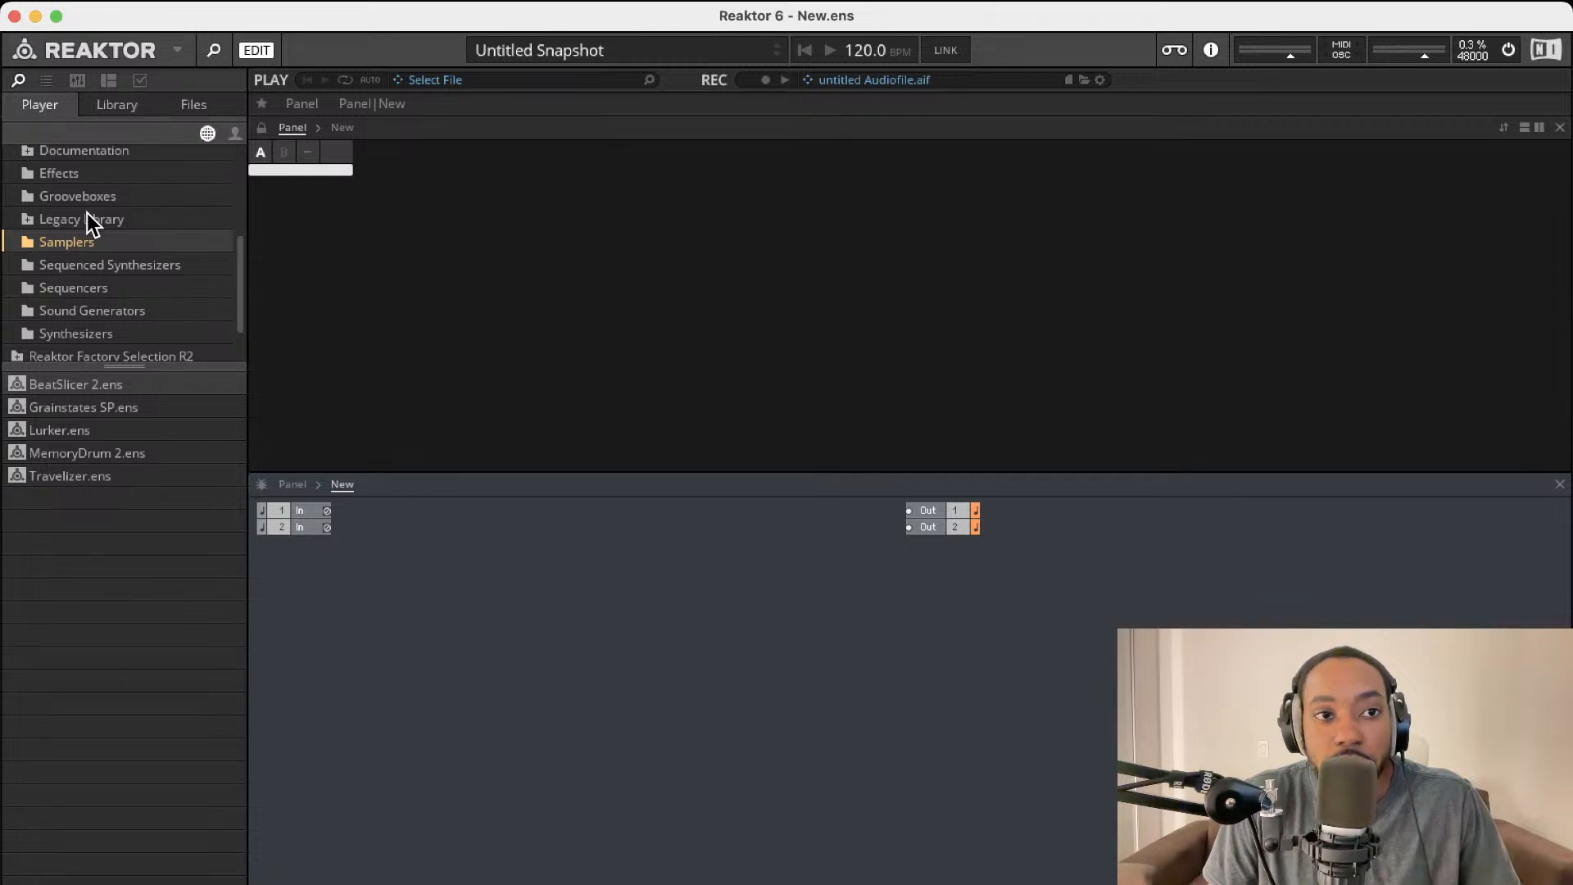
{"action": "scroll", "coordinate": [86, 214], "scroll_direction": "up", "scroll_amount": 5}
{"action": "left_click", "coordinate": [115, 107]}
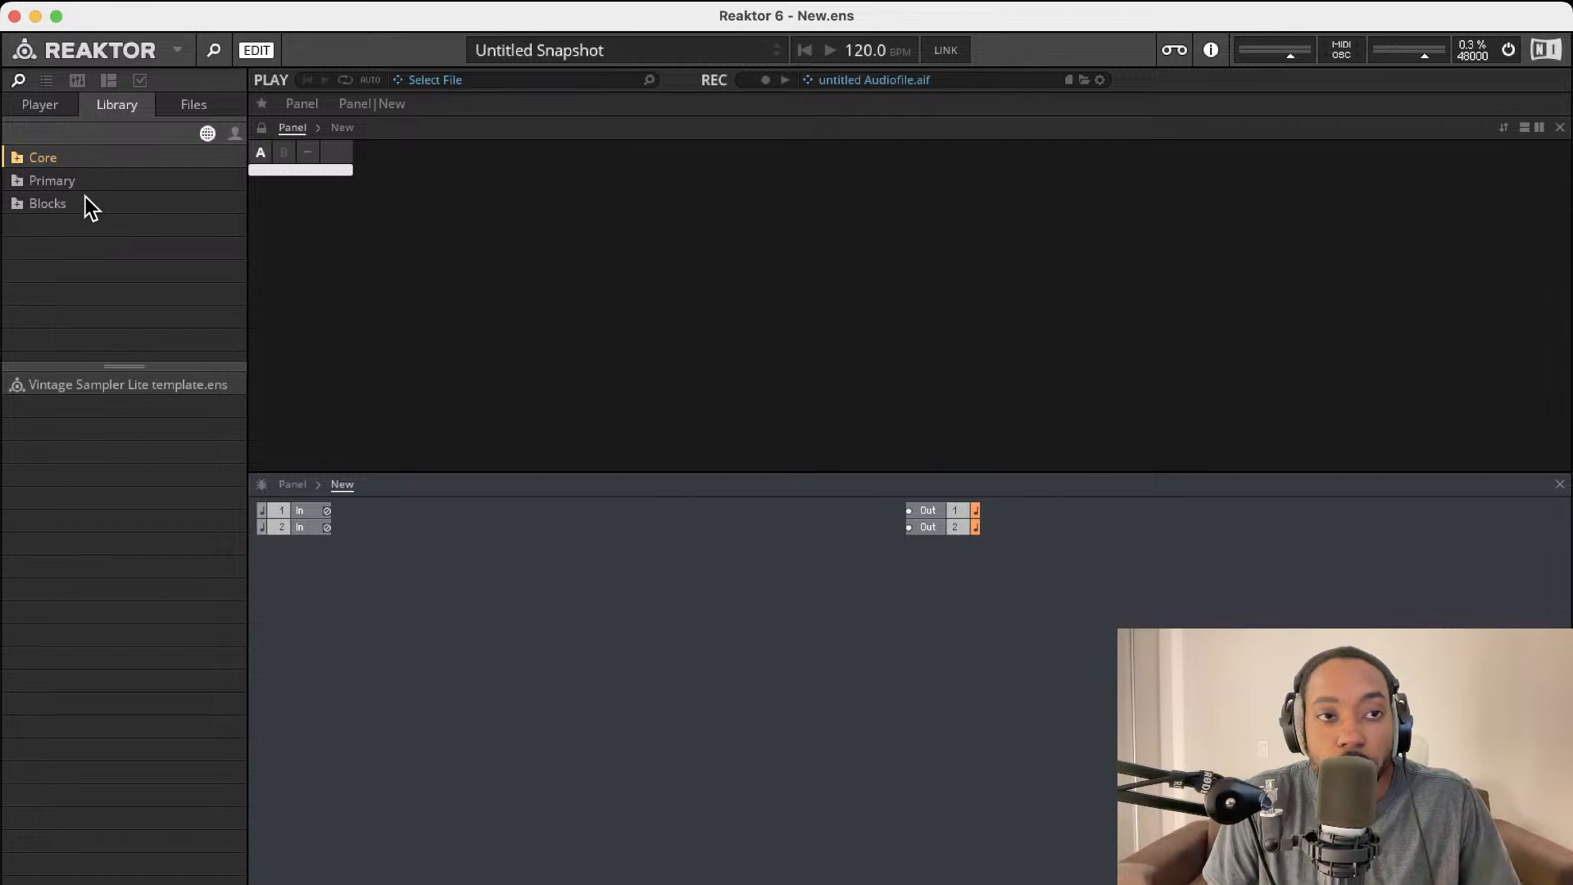
{"action": "left_click", "coordinate": [192, 104]}
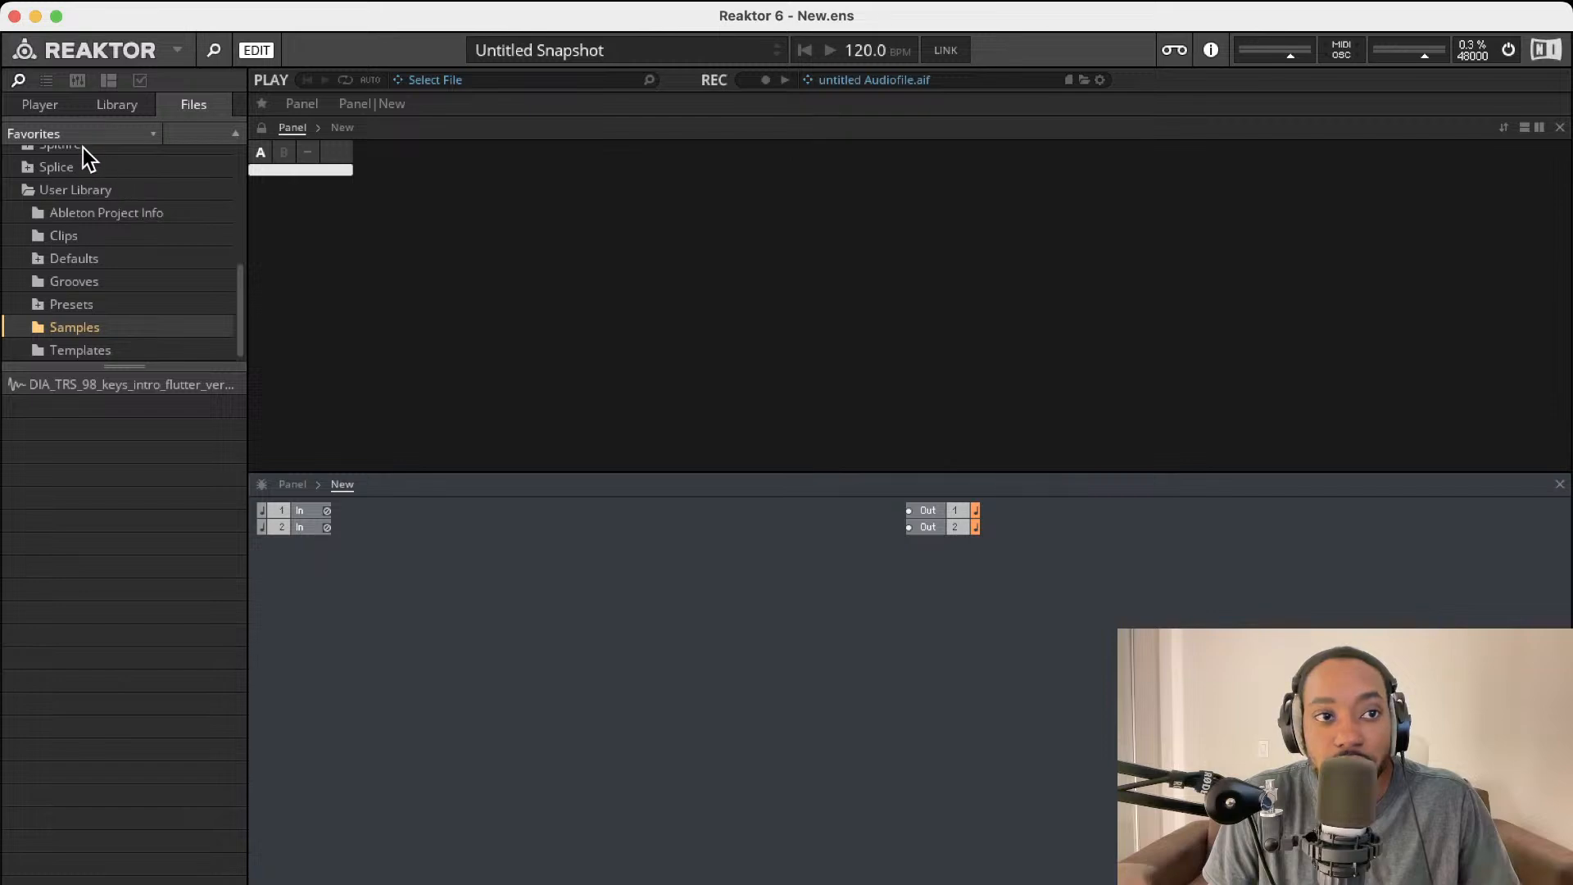
{"action": "left_click", "coordinate": [54, 109]}
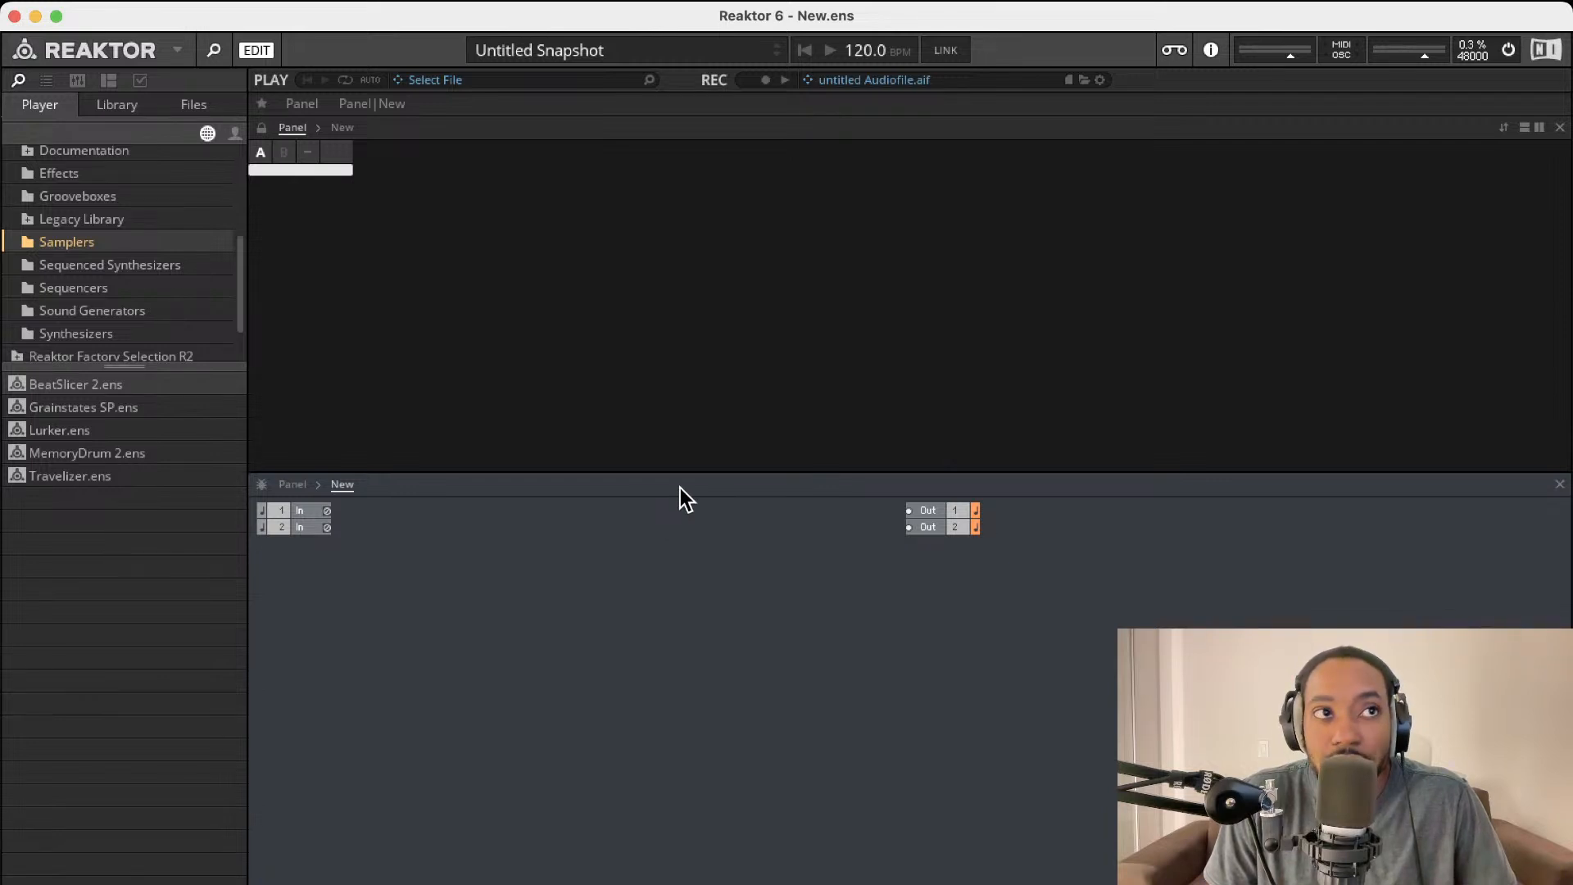
Step: Add the OSC-Bento Oscillator from the Bento Box blocks in Blocks Base and place it in the structure
{"action": "scroll", "coordinate": [87, 217], "scroll_direction": "up", "scroll_amount": 5}
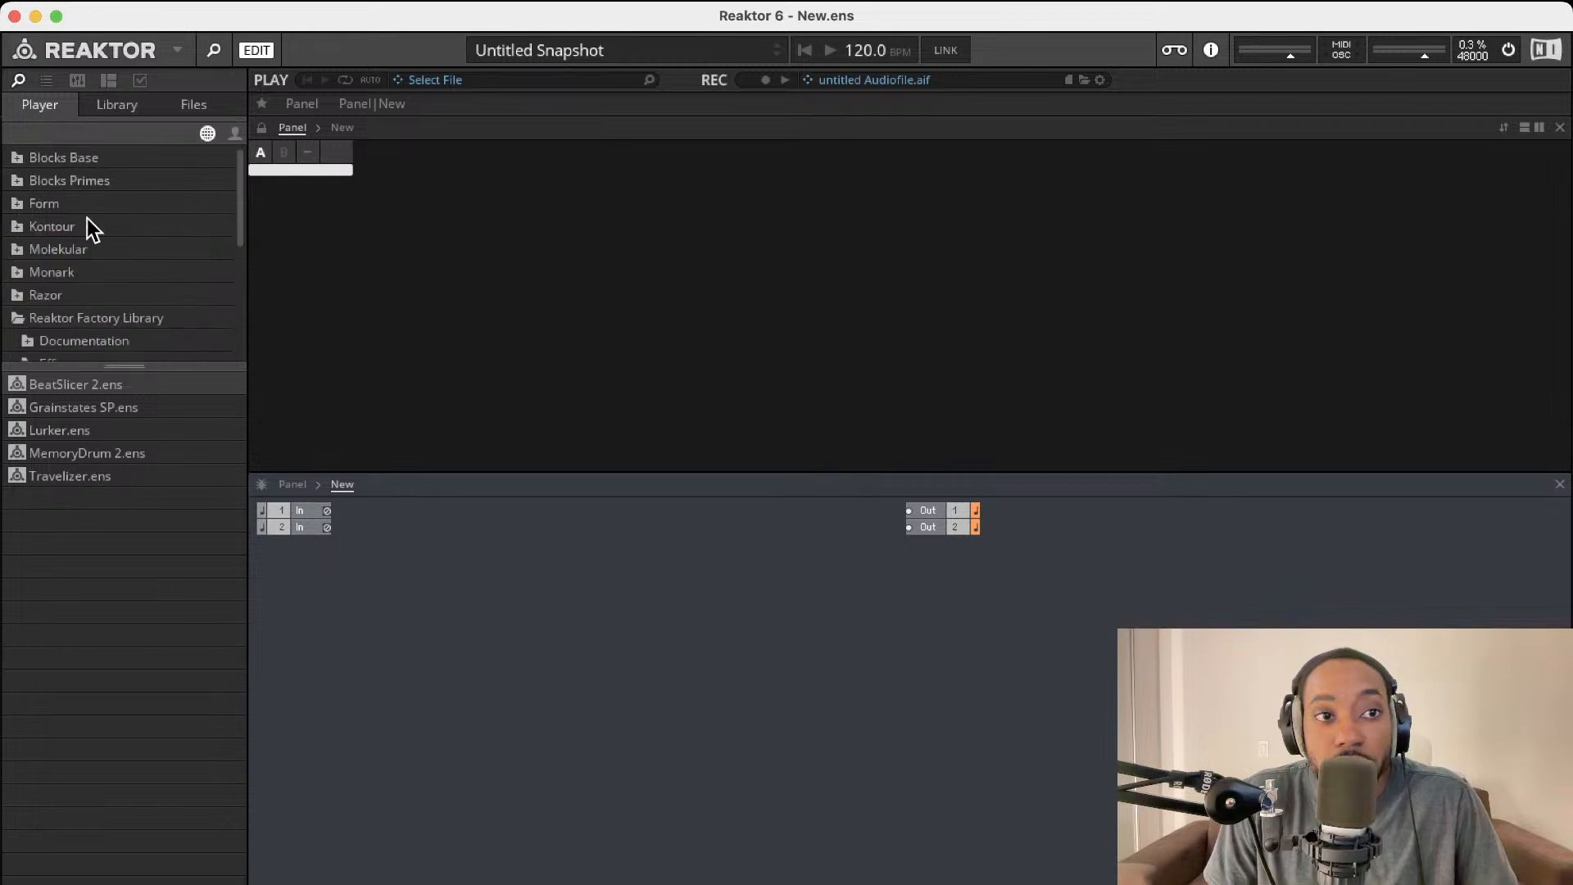
{"action": "left_click", "coordinate": [17, 181]}
{"action": "left_click", "coordinate": [13, 159]}
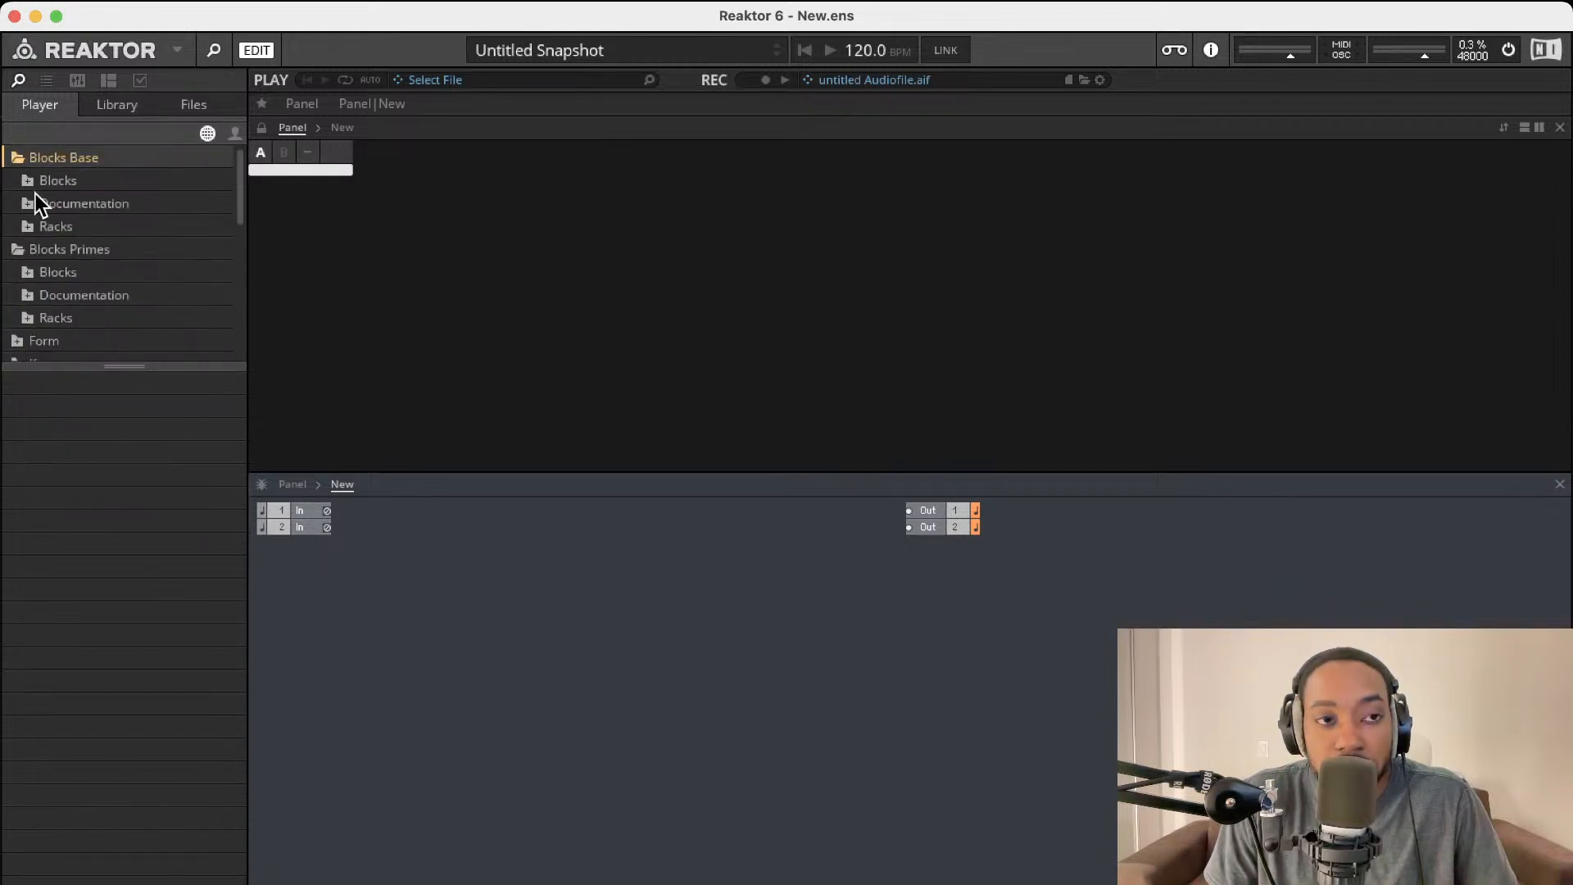
{"action": "left_click", "coordinate": [23, 181]}
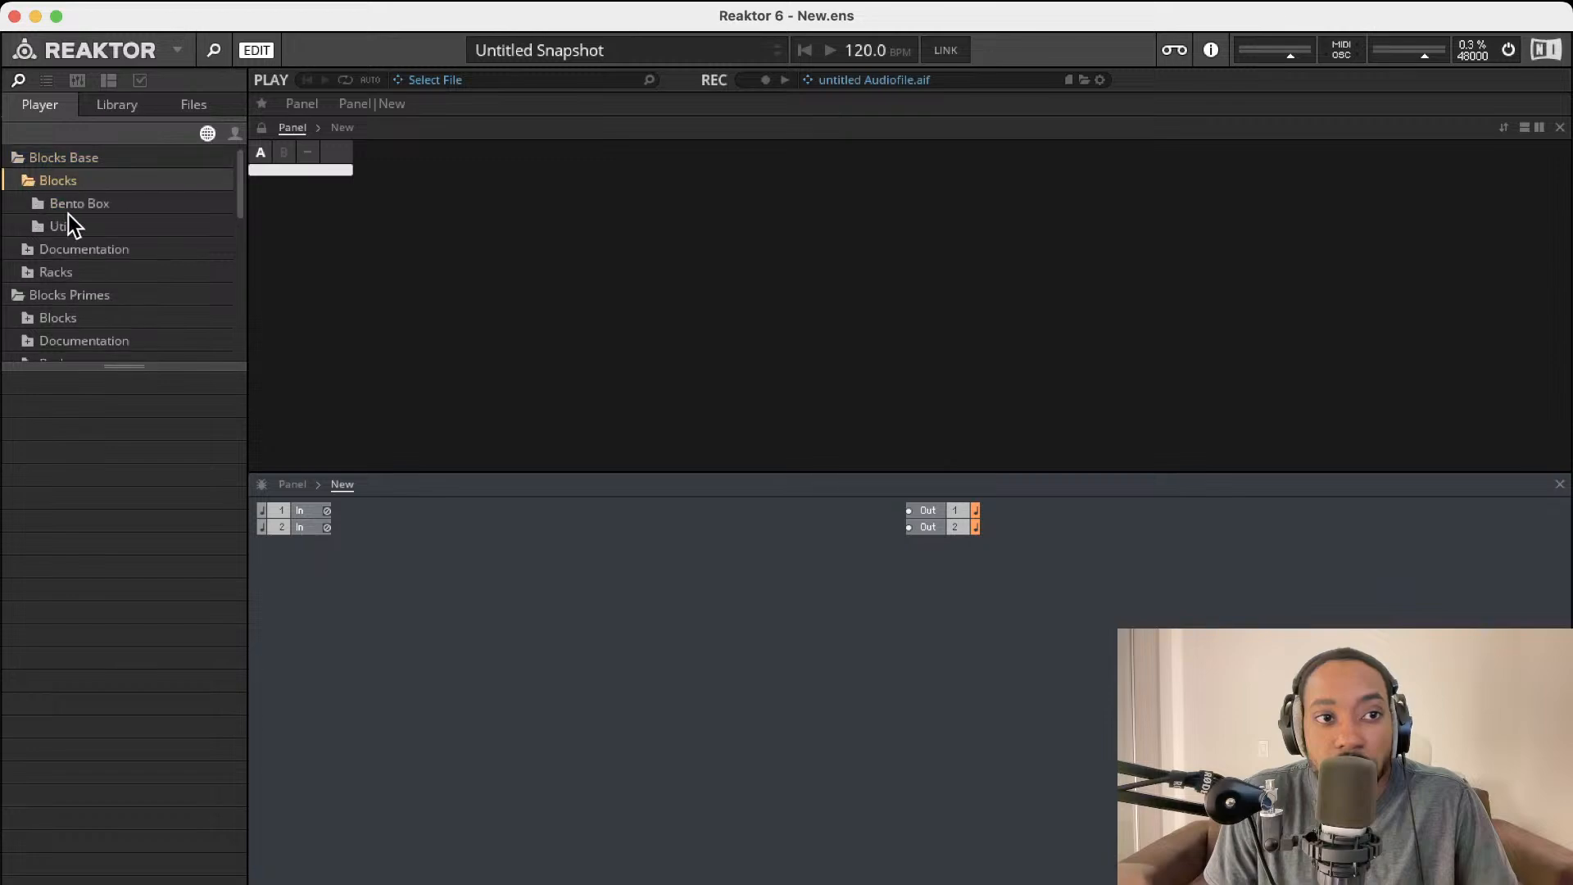
{"action": "left_click", "coordinate": [41, 204]}
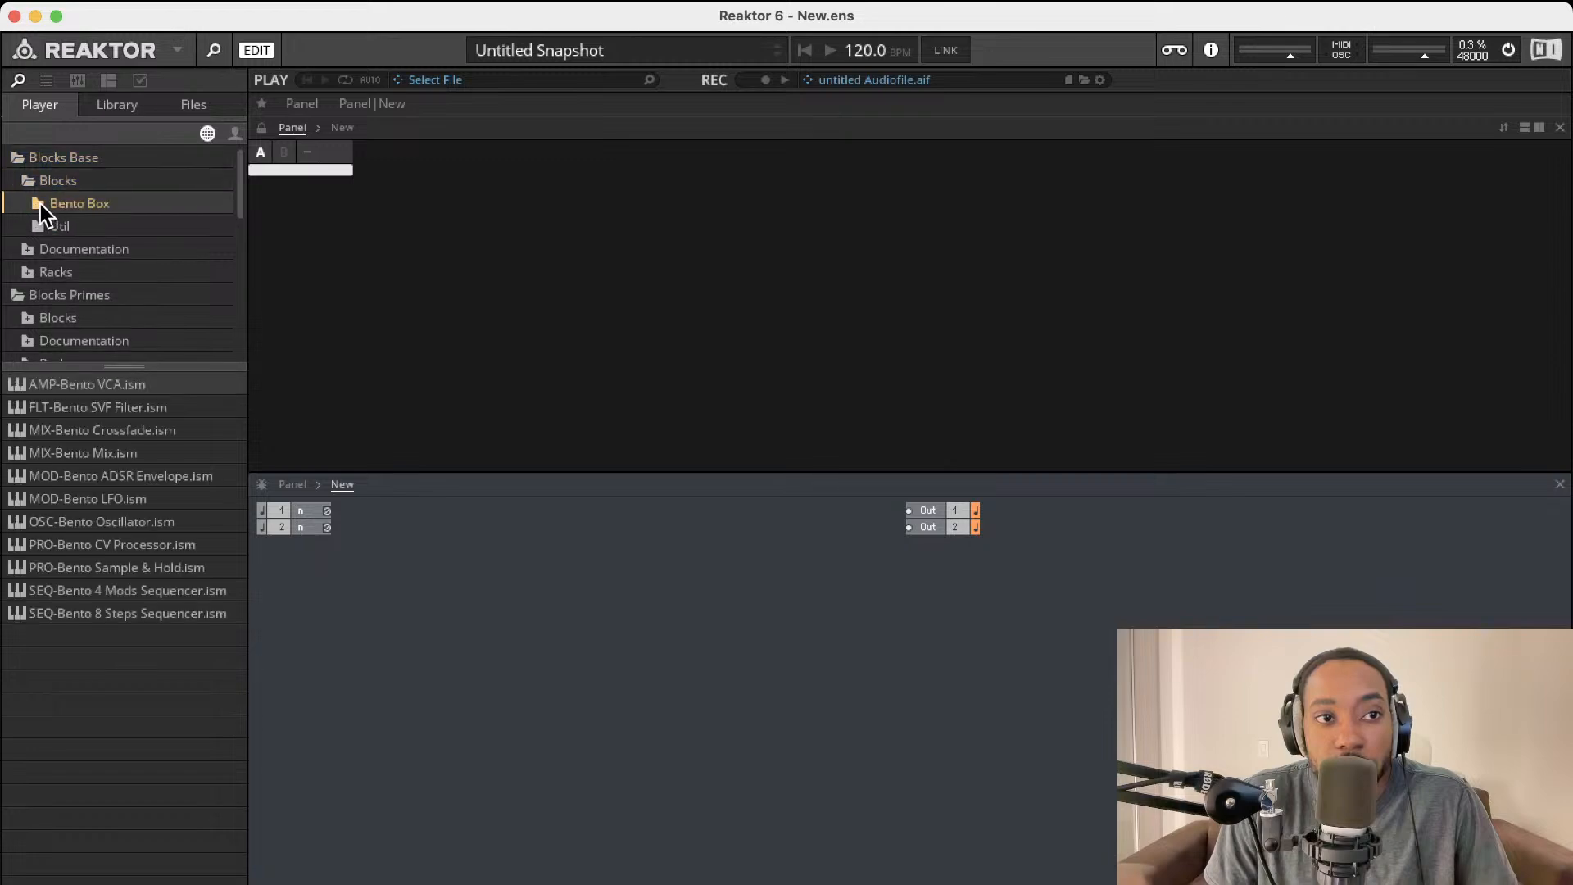
{"action": "double_click", "coordinate": [118, 521]}
{"action": "left_click_drag", "start_coordinate": [468, 632], "coordinate": [575, 605]}
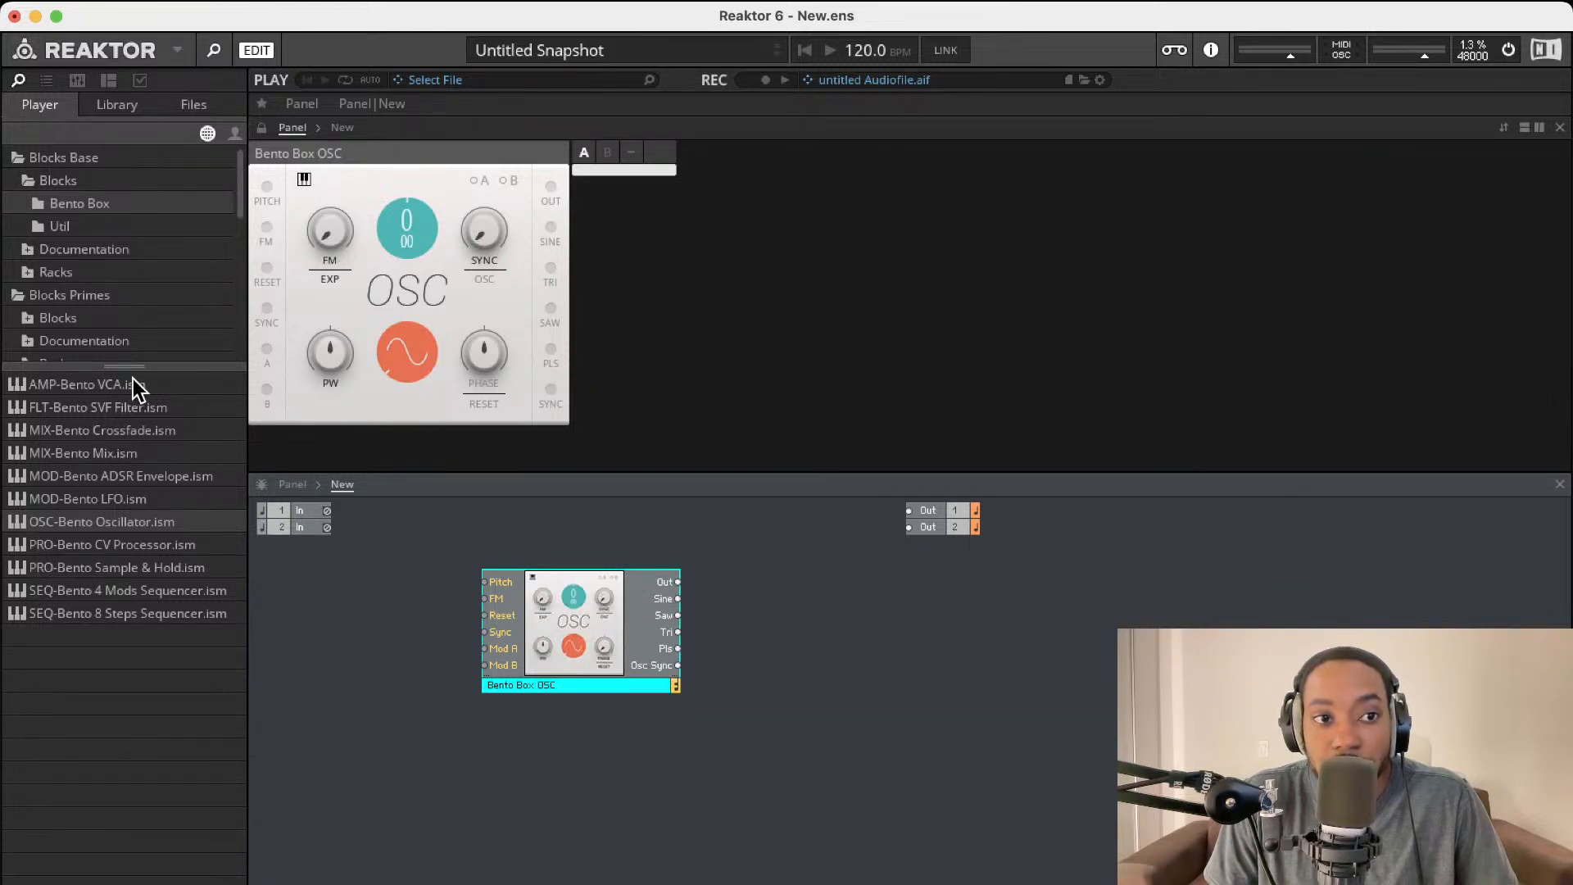
{"action": "left_click", "coordinate": [54, 112]}
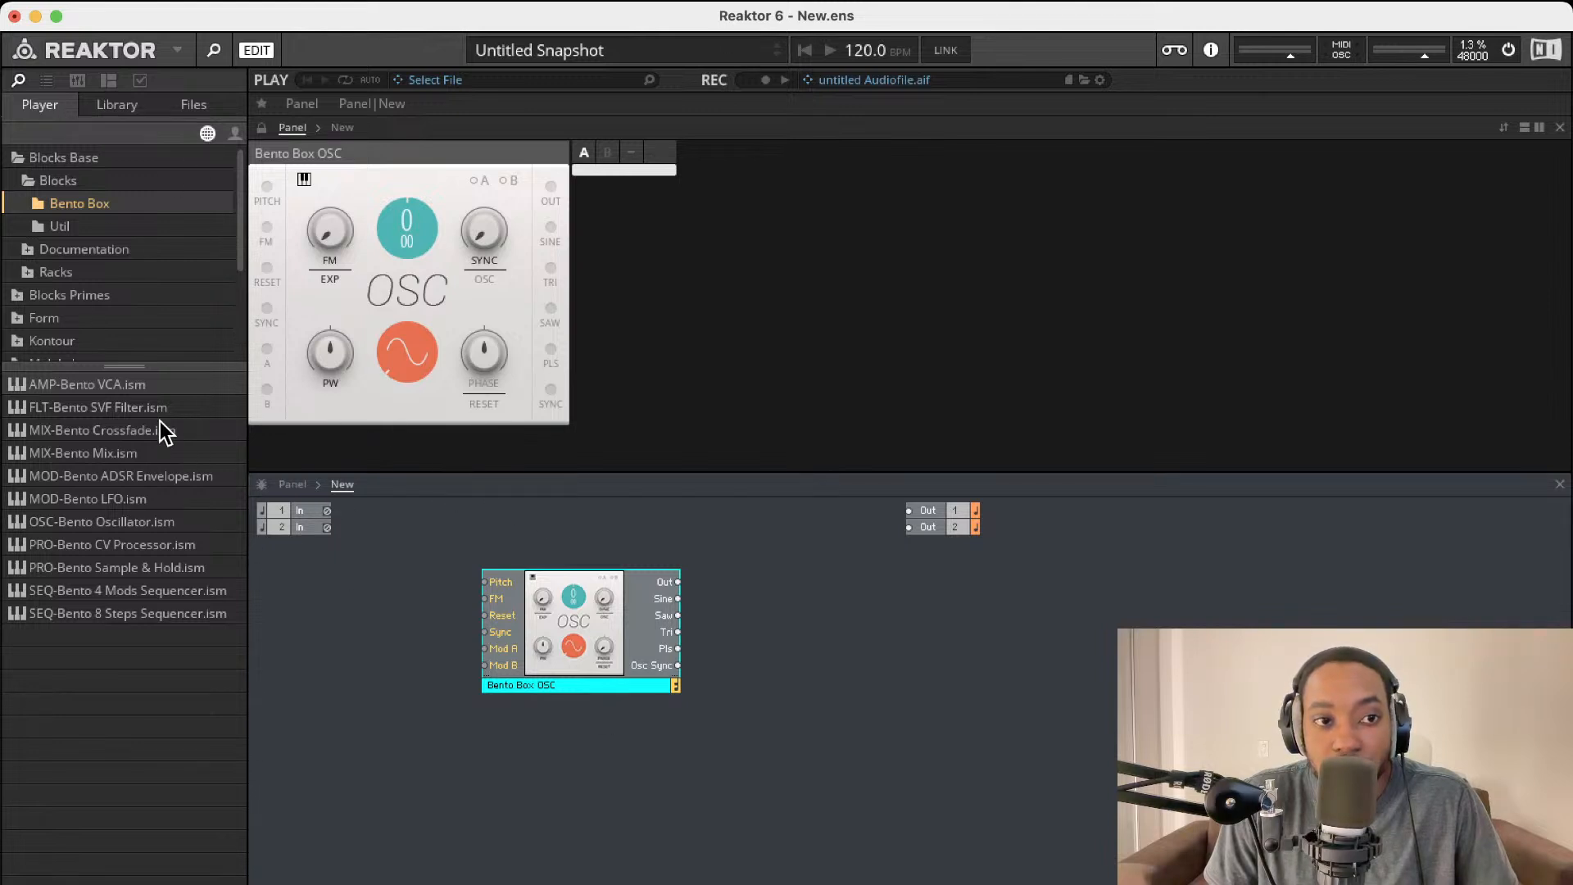
{"action": "left_click", "coordinate": [87, 387]}
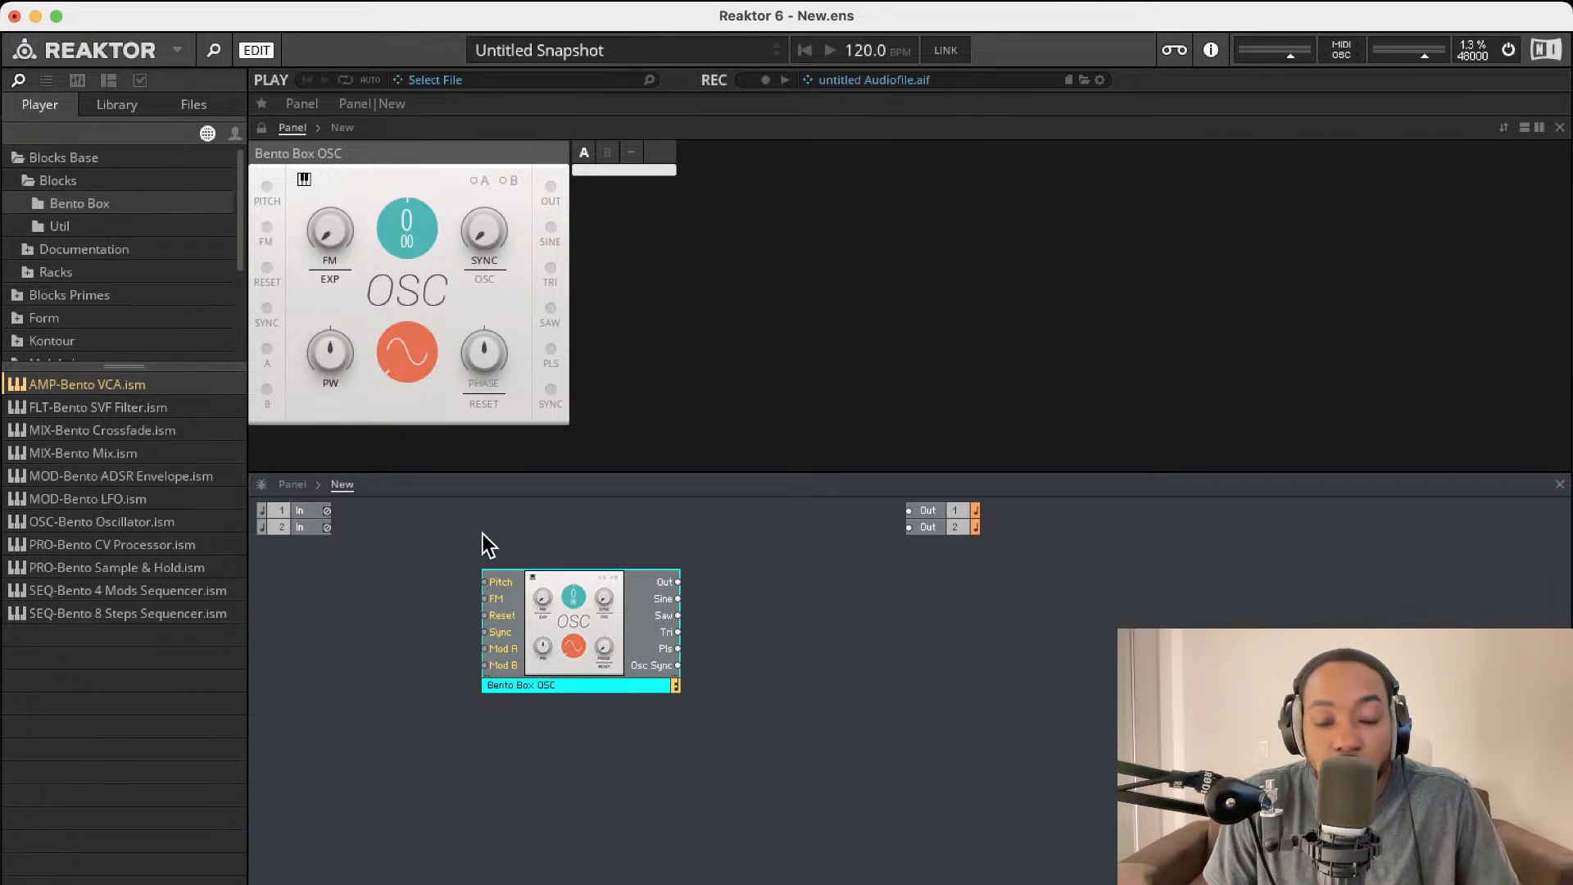
Step: Try out the Bento Box oscillator's waveforms and set it to the sawtooth shape
{"action": "mouse_move", "coordinate": [415, 359]}
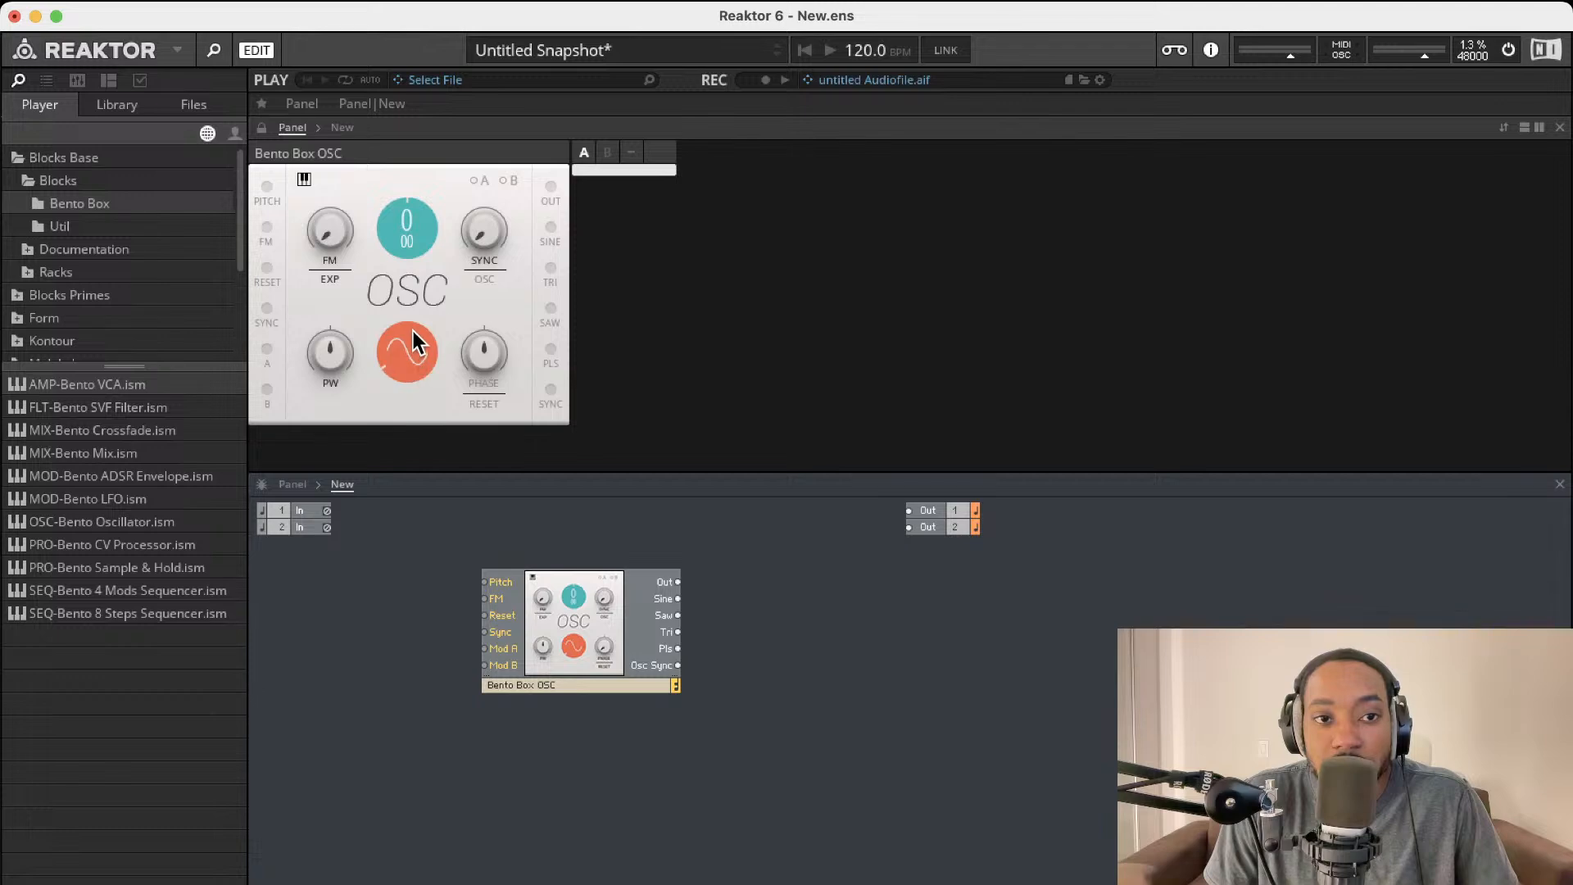
{"action": "left_click_drag", "start_coordinate": [405, 344], "coordinate": [415, 307]}
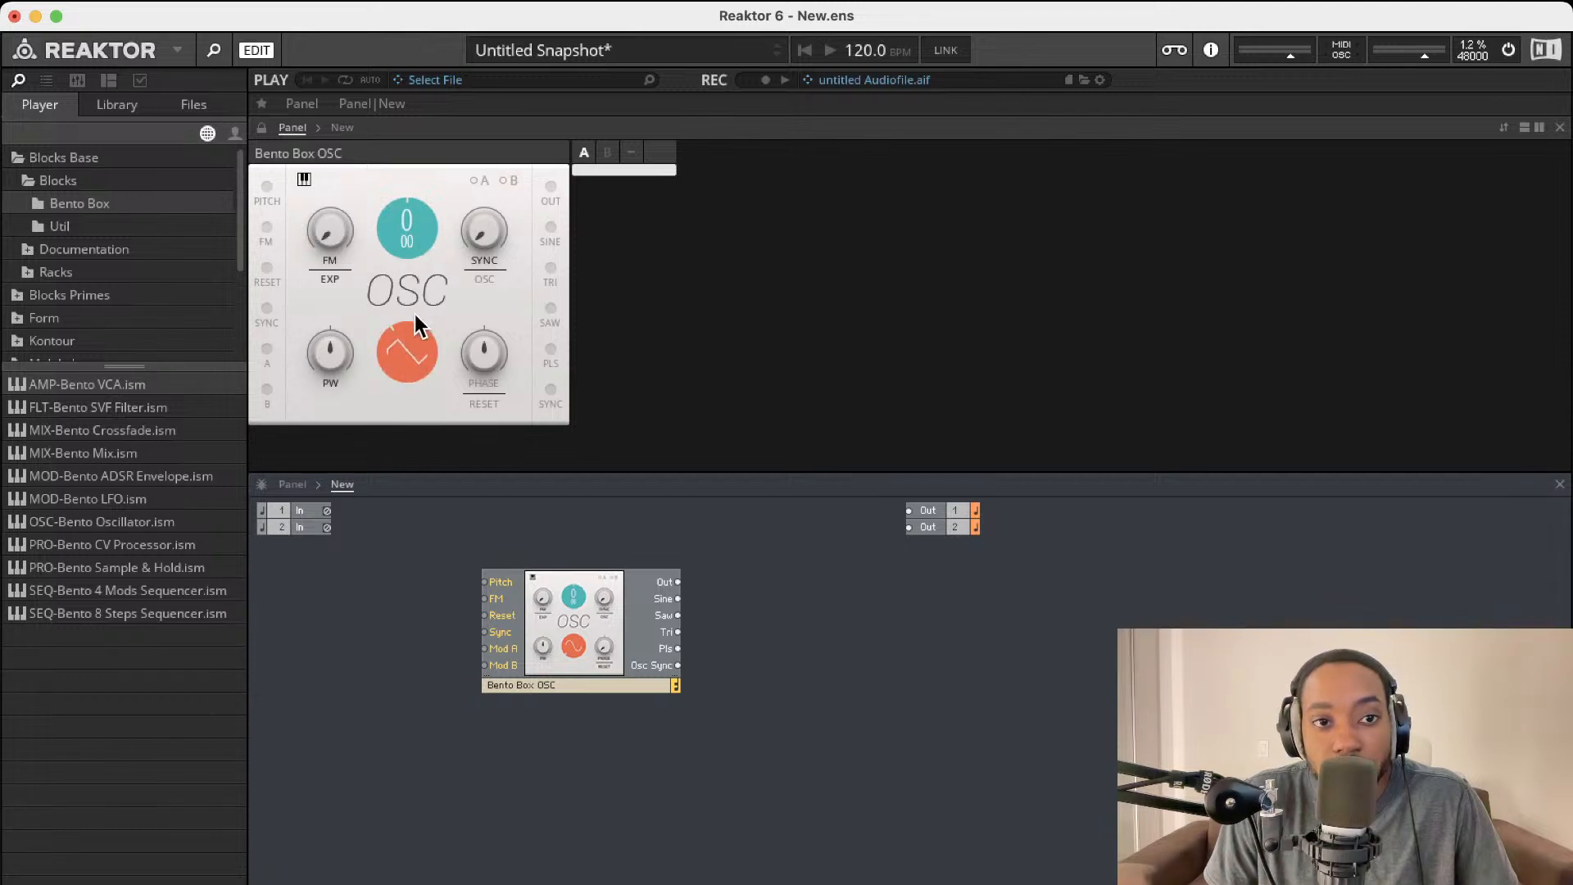
{"action": "left_click_drag", "start_coordinate": [401, 523], "coordinate": [420, 381]}
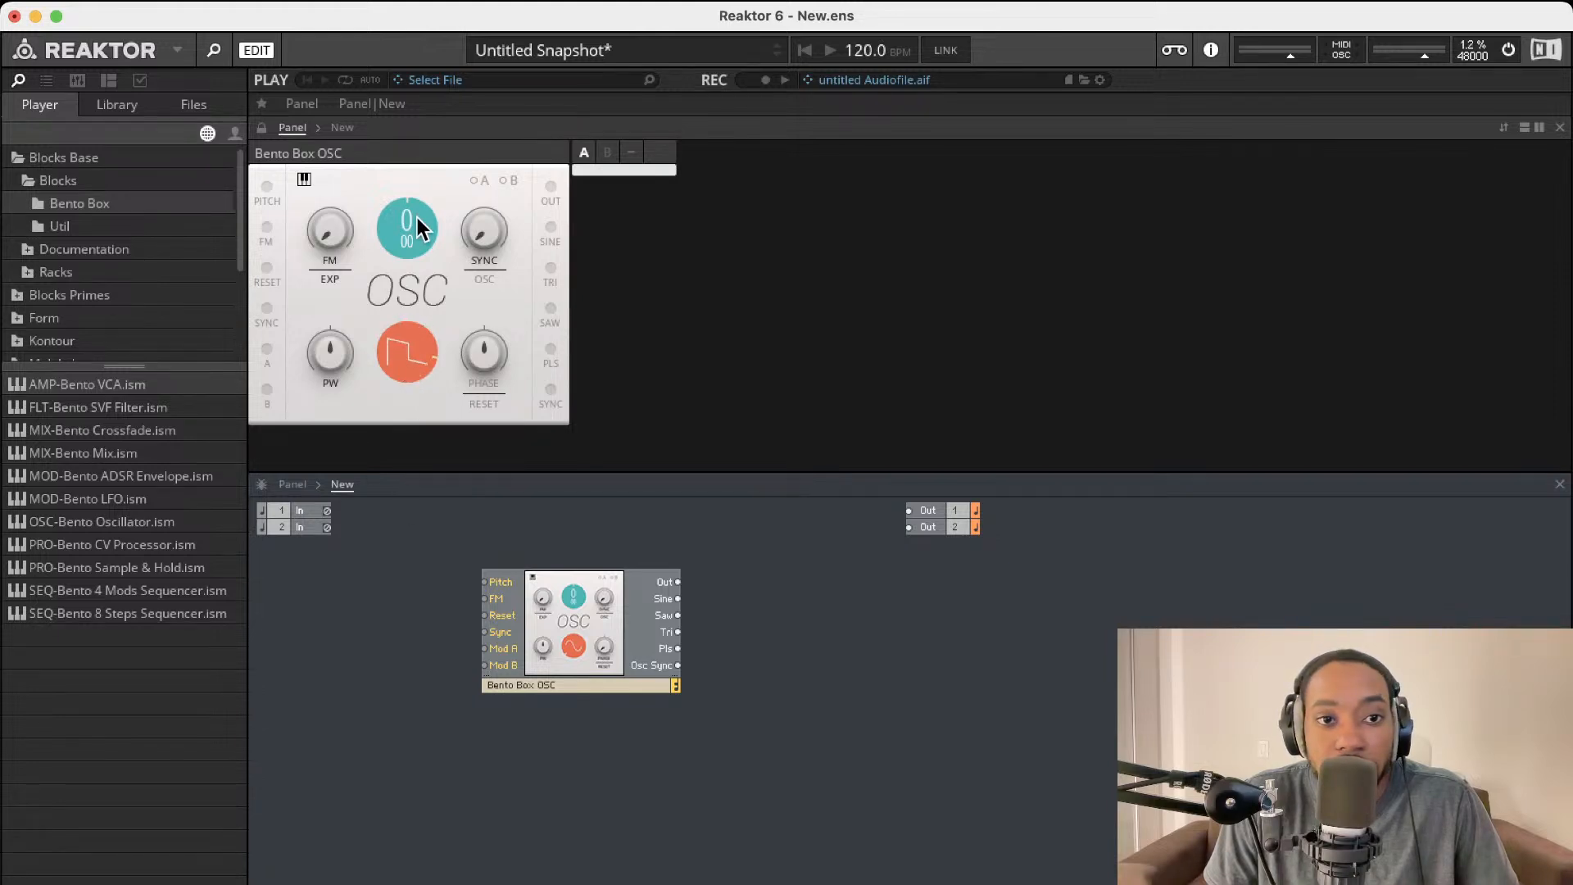
{"action": "left_click_drag", "start_coordinate": [403, 359], "coordinate": [415, 263]}
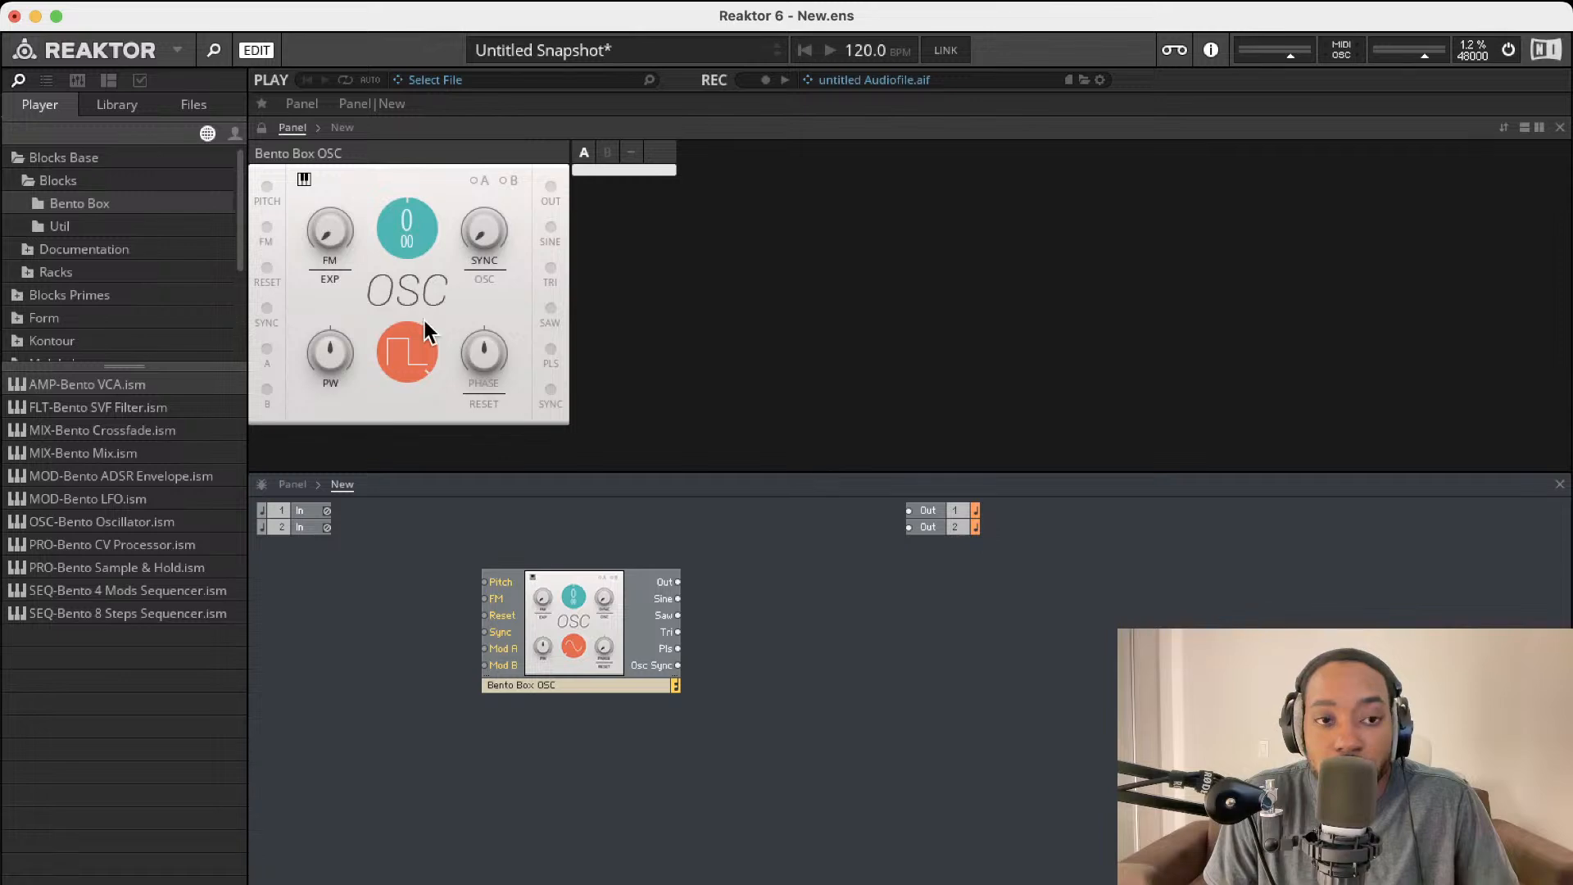
{"action": "left_click_drag", "start_coordinate": [421, 353], "coordinate": [413, 548]}
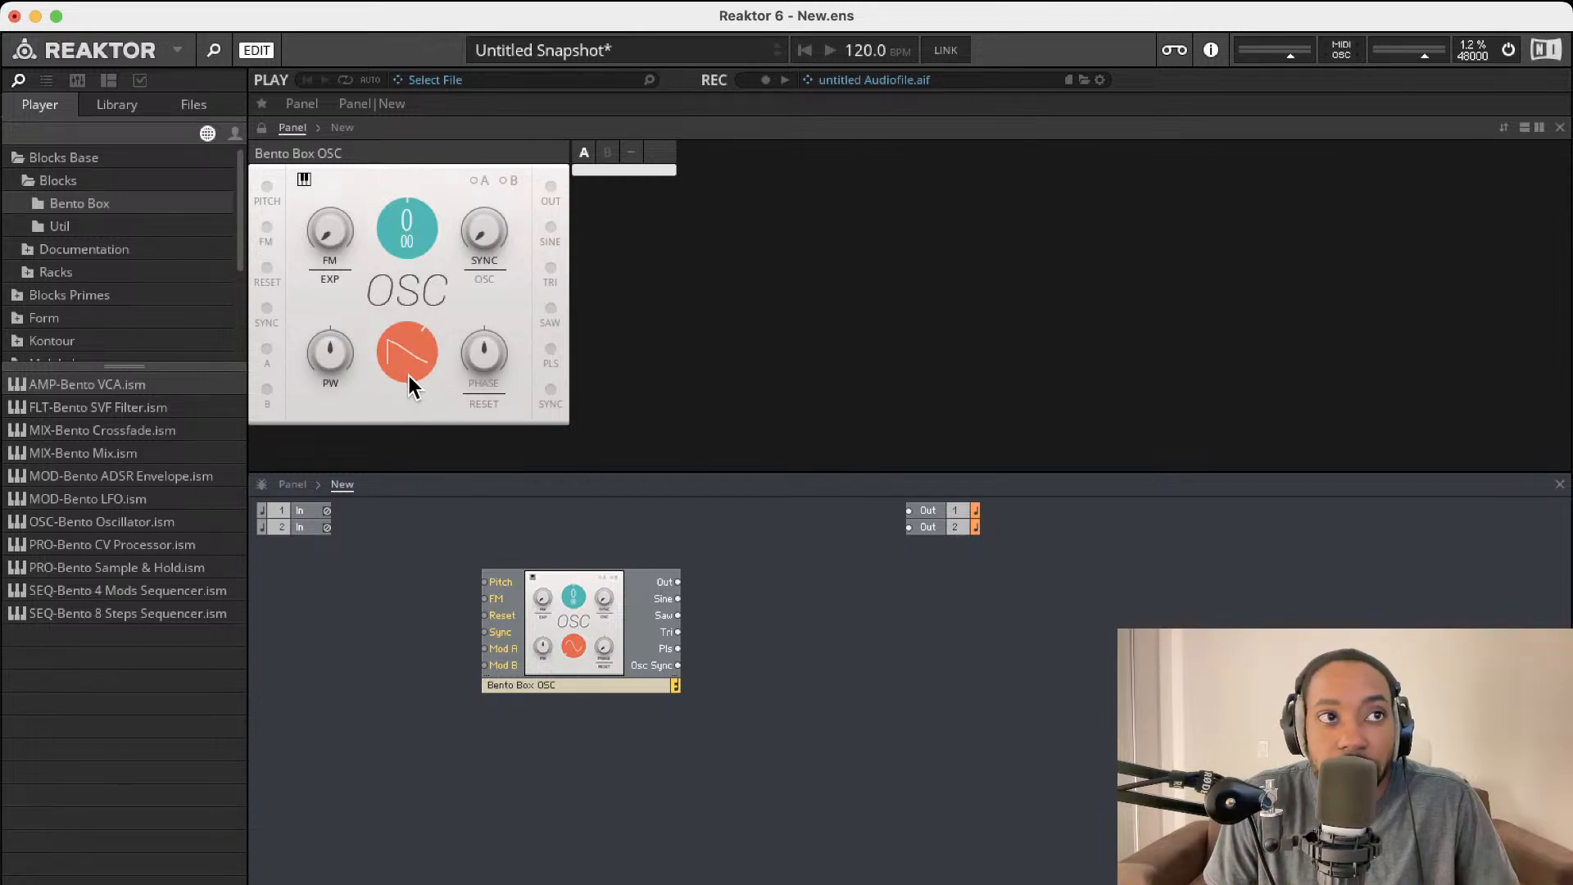
{"action": "left_click_drag", "start_coordinate": [422, 534], "coordinate": [437, 385]}
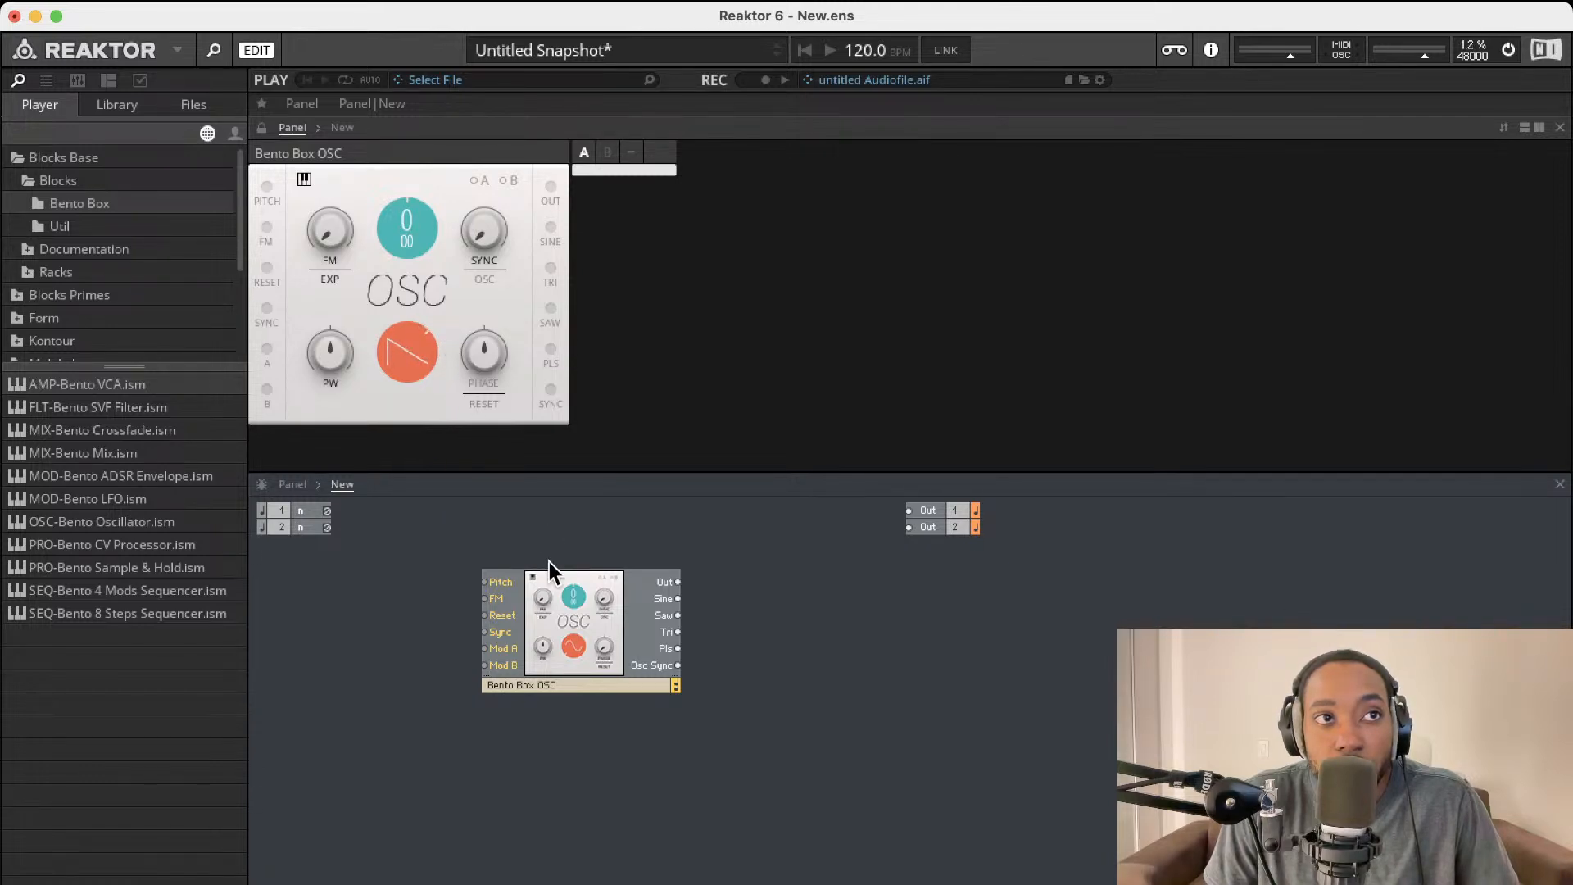
Step: Shift the oscillator block slightly left in the structure and add the FLT-Bento SVF Filter to its right
{"action": "mouse_move", "coordinate": [546, 579]}
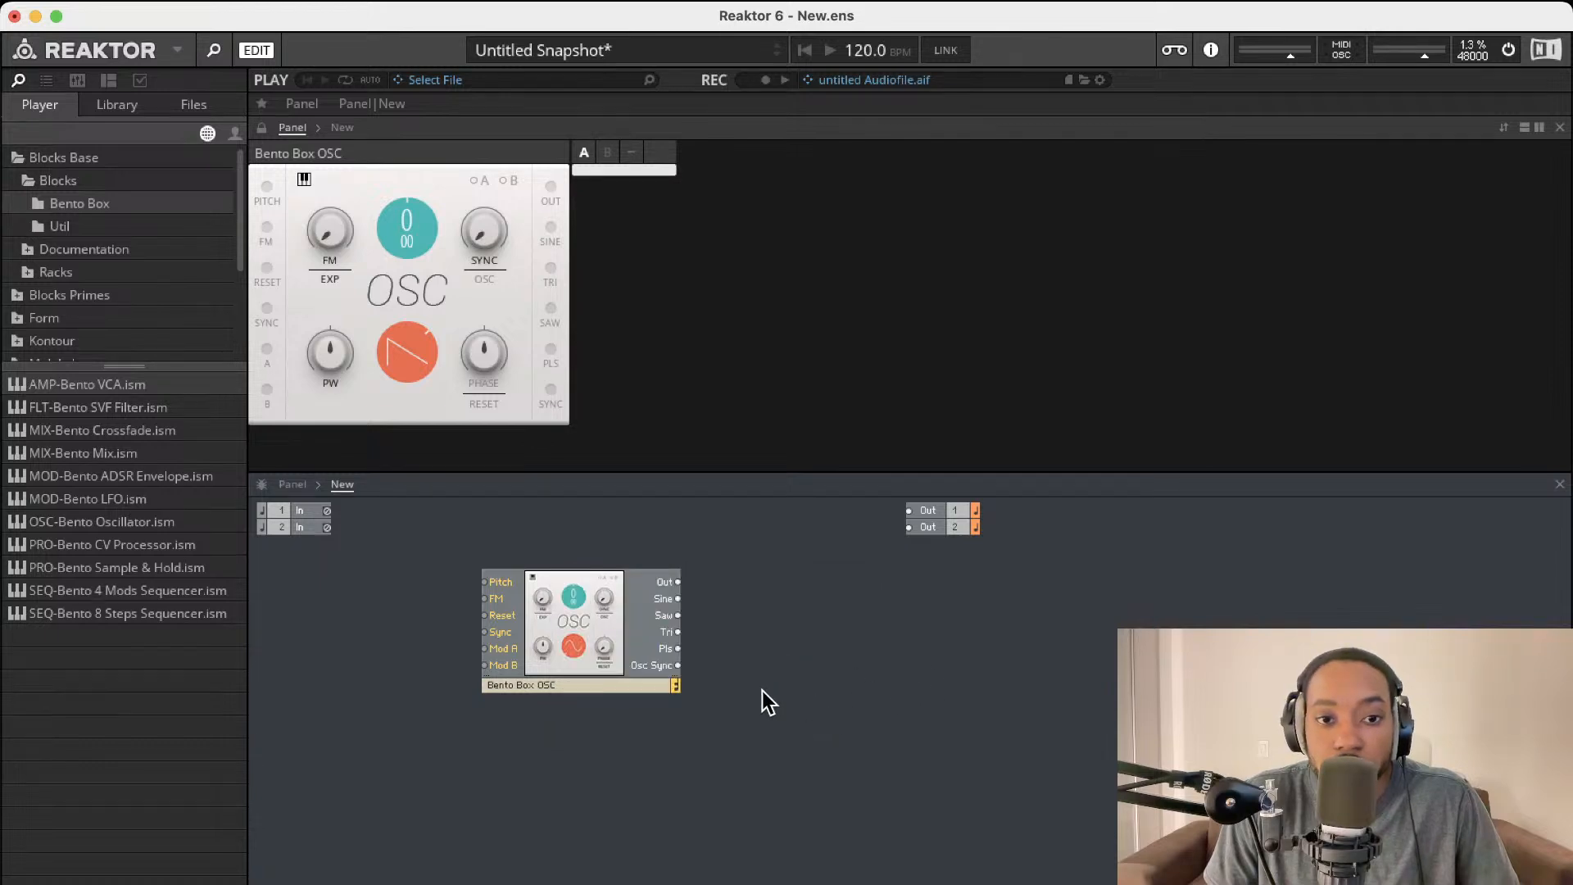
{"action": "left_click_drag", "start_coordinate": [572, 599], "coordinate": [514, 594]}
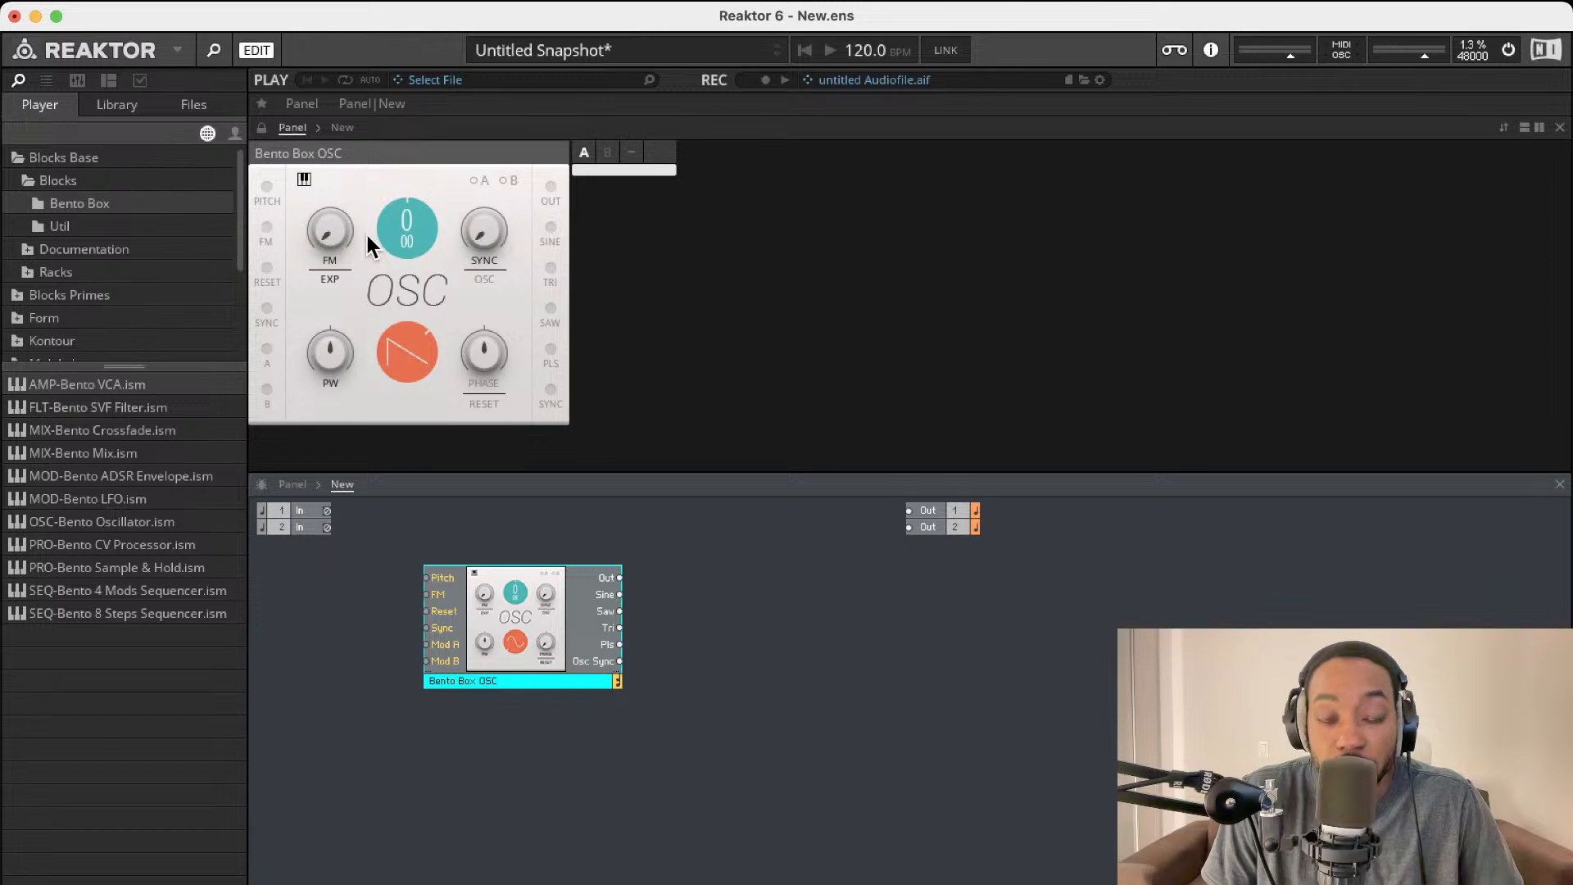
{"action": "mouse_move", "coordinate": [386, 213]}
{"action": "left_mouse_down"}
{"action": "mouse_move", "coordinate": [400, 219]}
{"action": "mouse_move", "coordinate": [390, 241]}
{"action": "mouse_move", "coordinate": [409, 218]}
{"action": "left_mouse_up"}
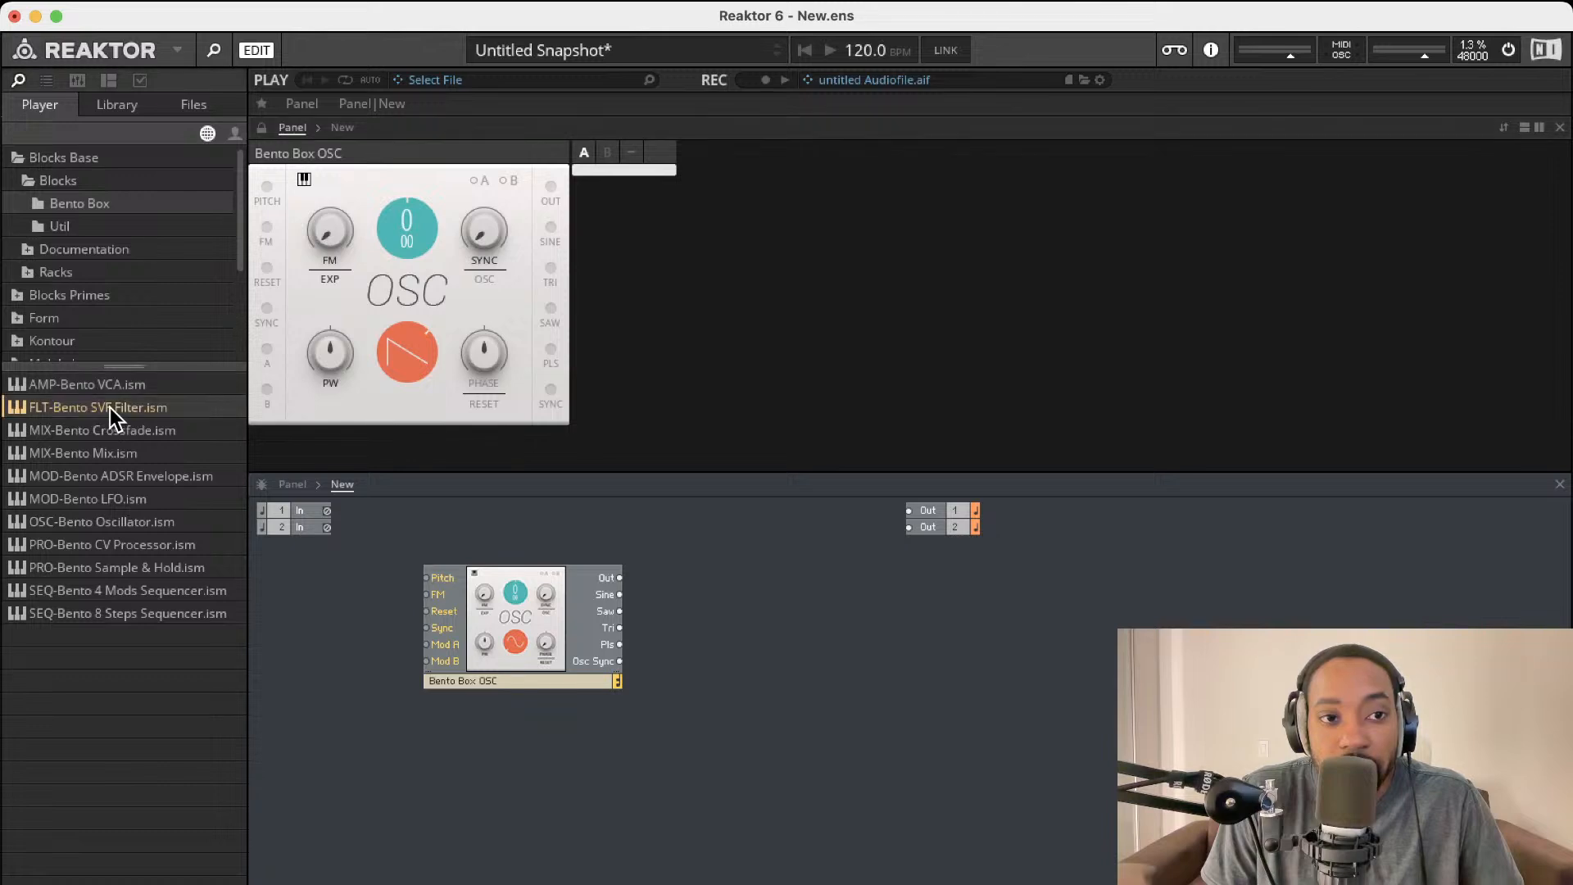
{"action": "left_click_drag", "start_coordinate": [109, 406], "coordinate": [626, 586]}
{"action": "left_click_drag", "start_coordinate": [517, 647], "coordinate": [750, 603]}
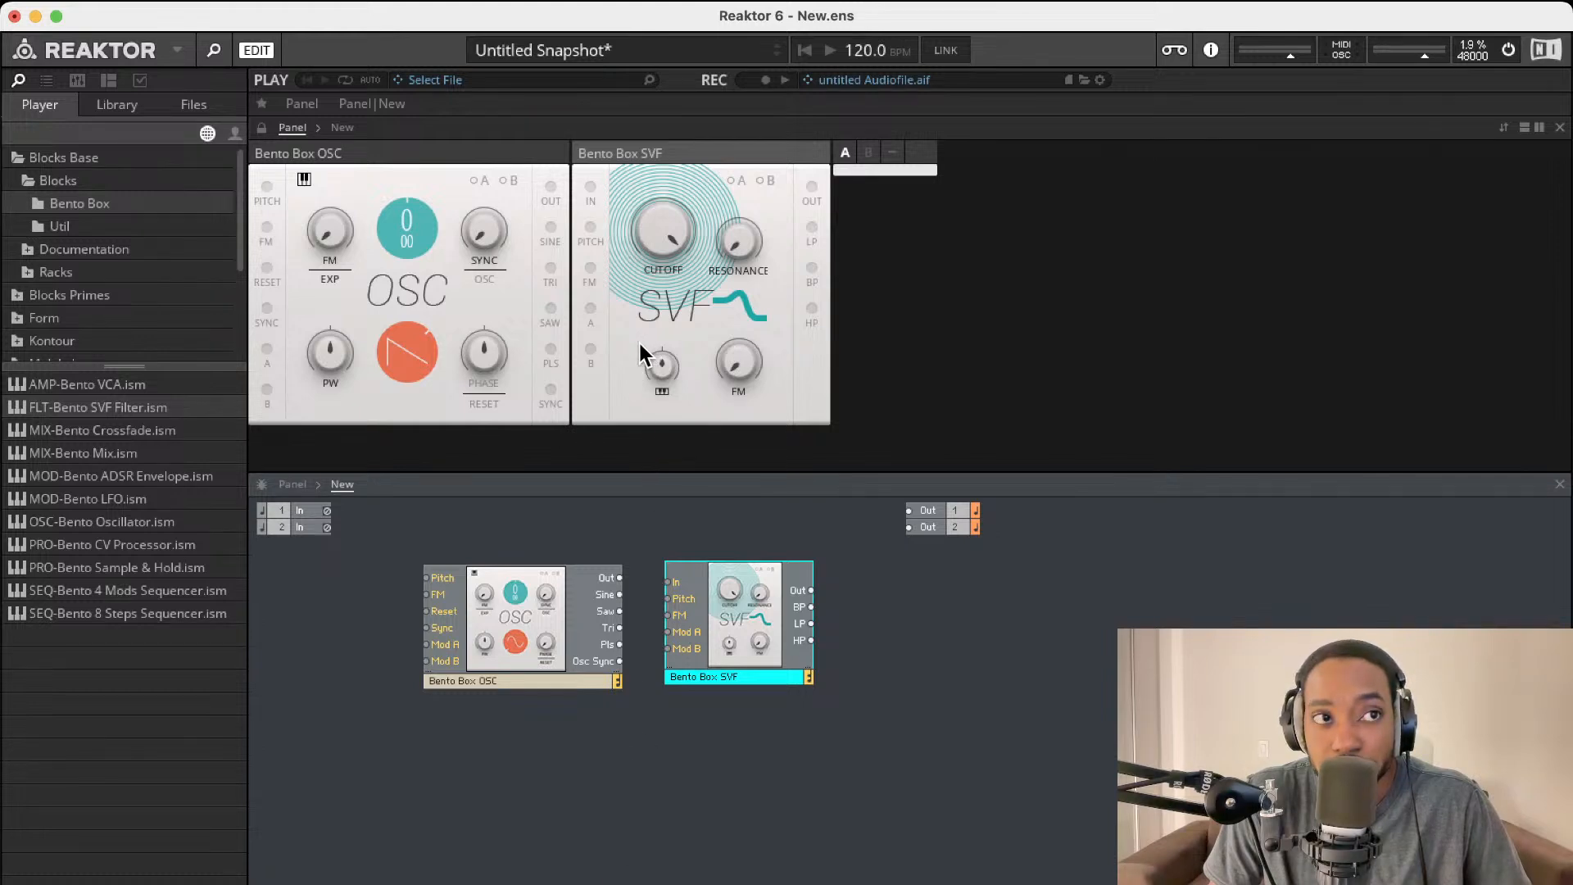
{"action": "mouse_move", "coordinate": [662, 217]}
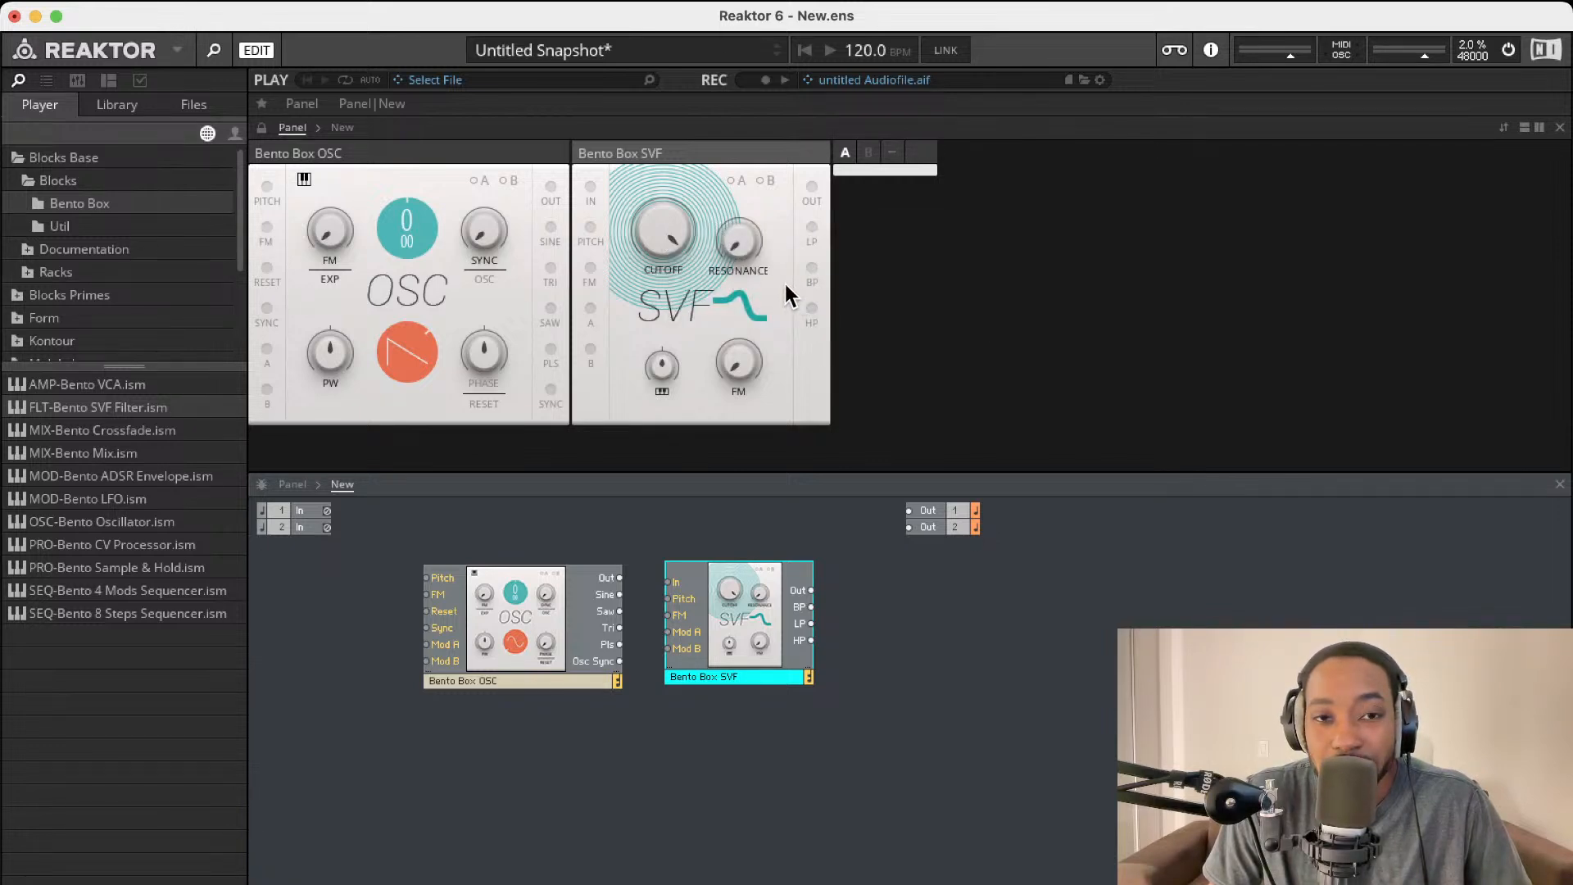
Step: Add the UTL-Util Note In block and place it before the oscillator in both the structure and the panel
{"action": "left_click", "coordinate": [71, 225]}
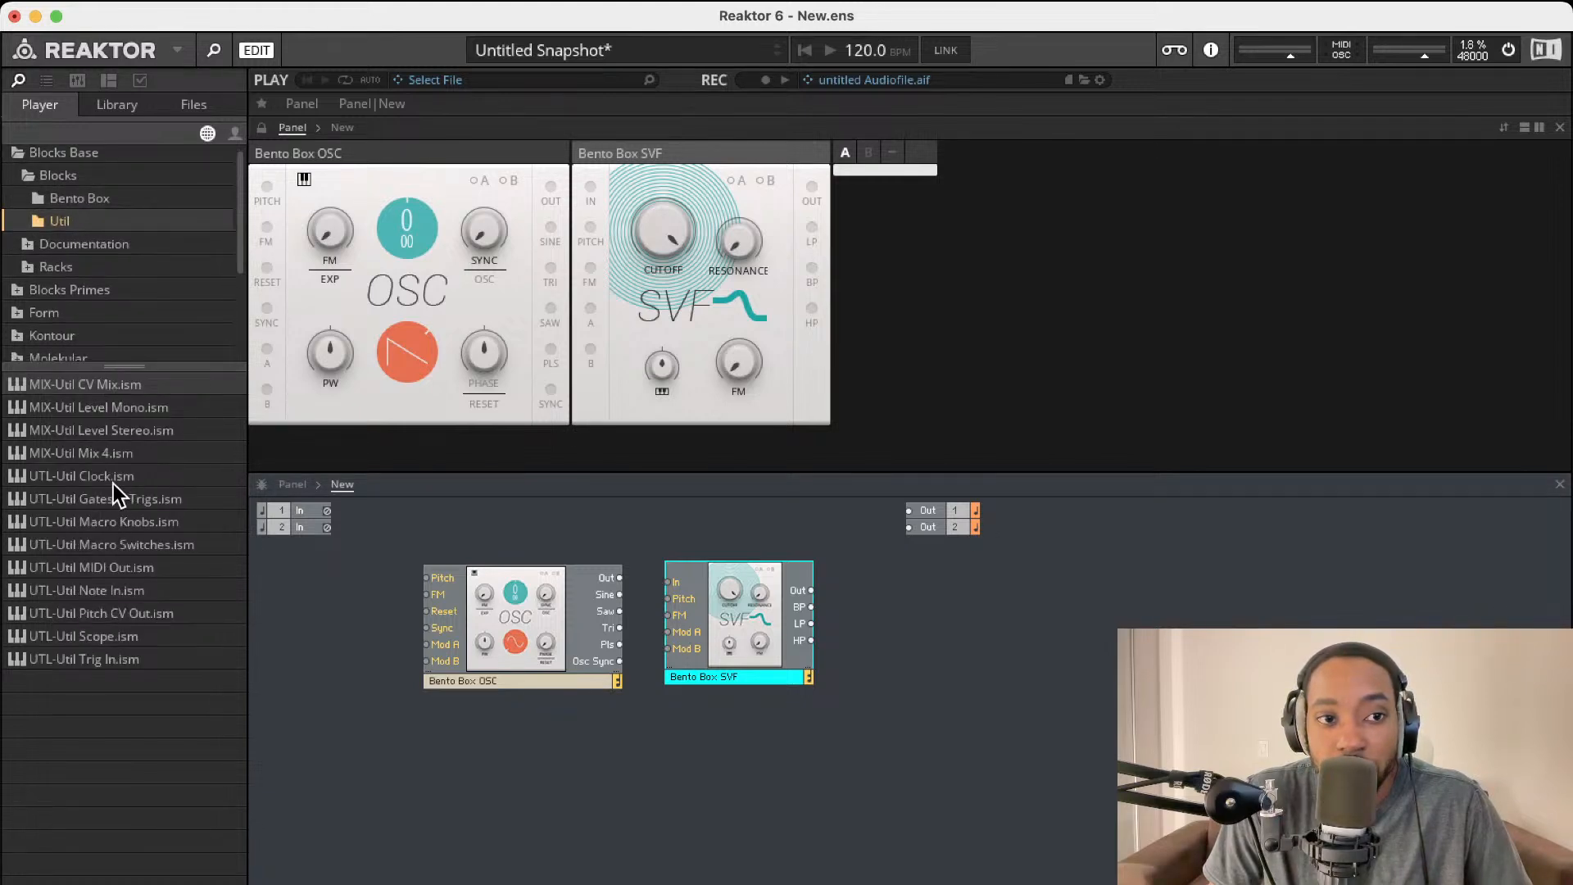
{"action": "double_click", "coordinate": [118, 592]}
{"action": "left_click_drag", "start_coordinate": [433, 660], "coordinate": [343, 654]}
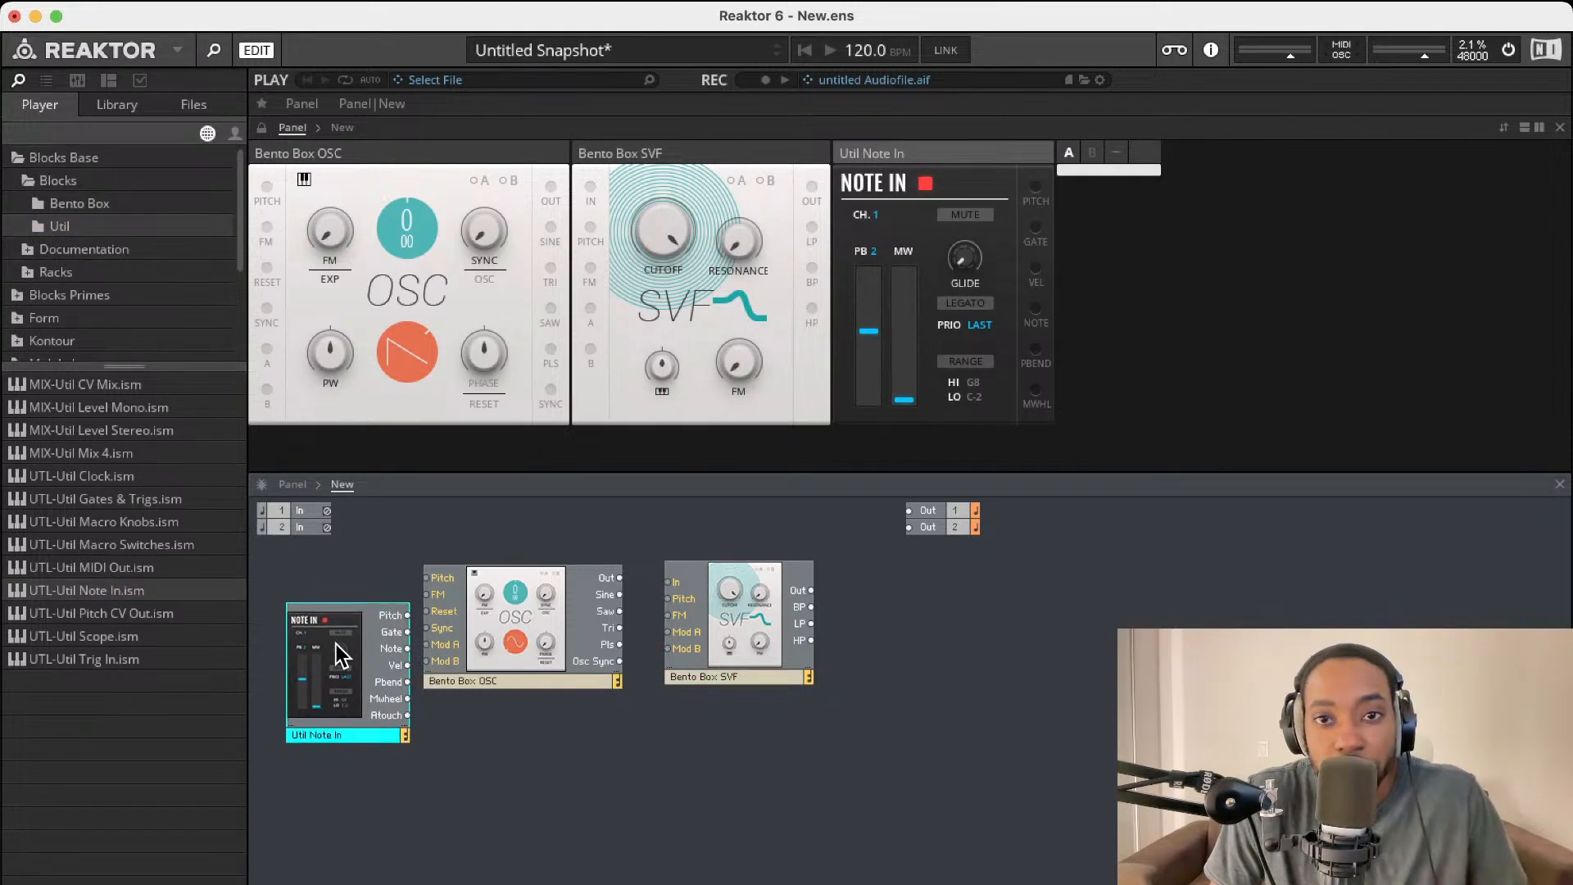
{"action": "mouse_move", "coordinate": [339, 641]}
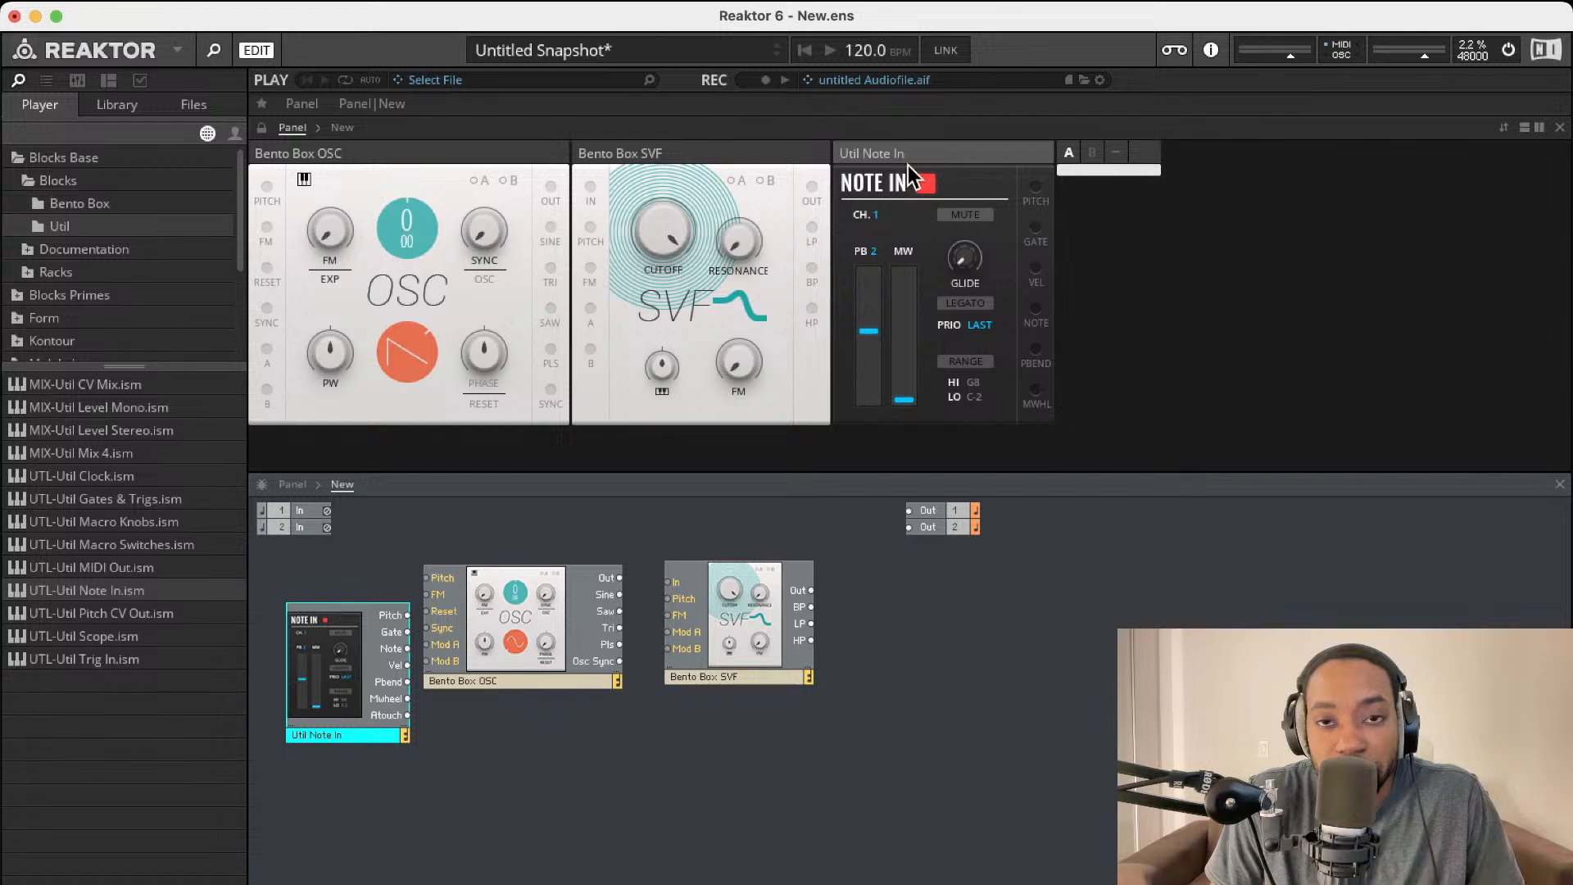
{"action": "left_click_drag", "start_coordinate": [967, 151], "coordinate": [374, 160]}
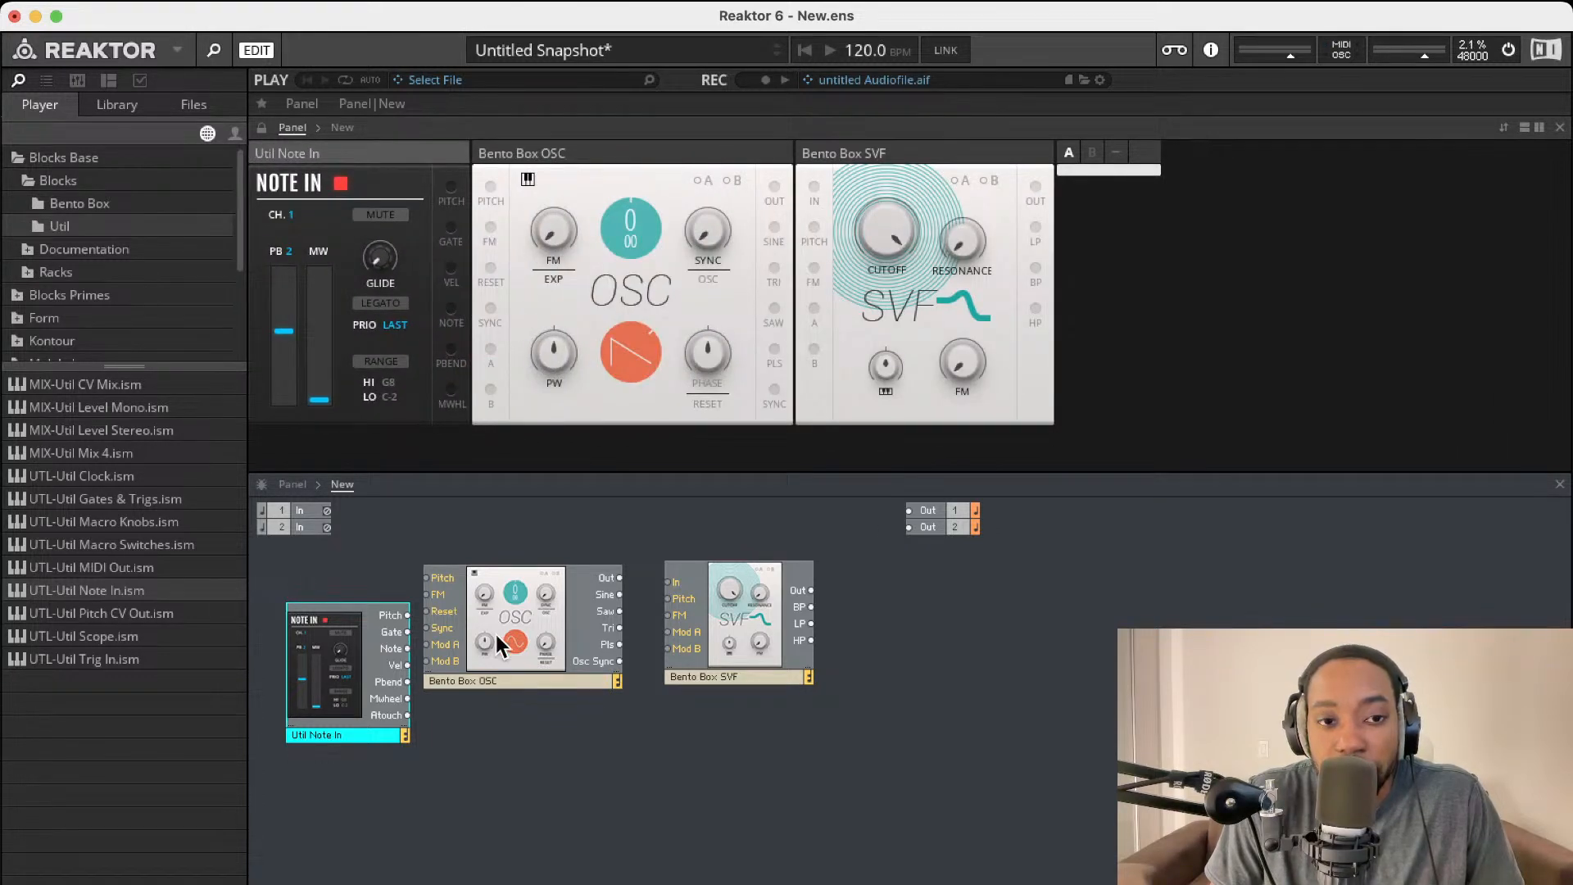
{"action": "left_click_drag", "start_coordinate": [347, 629], "coordinate": [382, 601]}
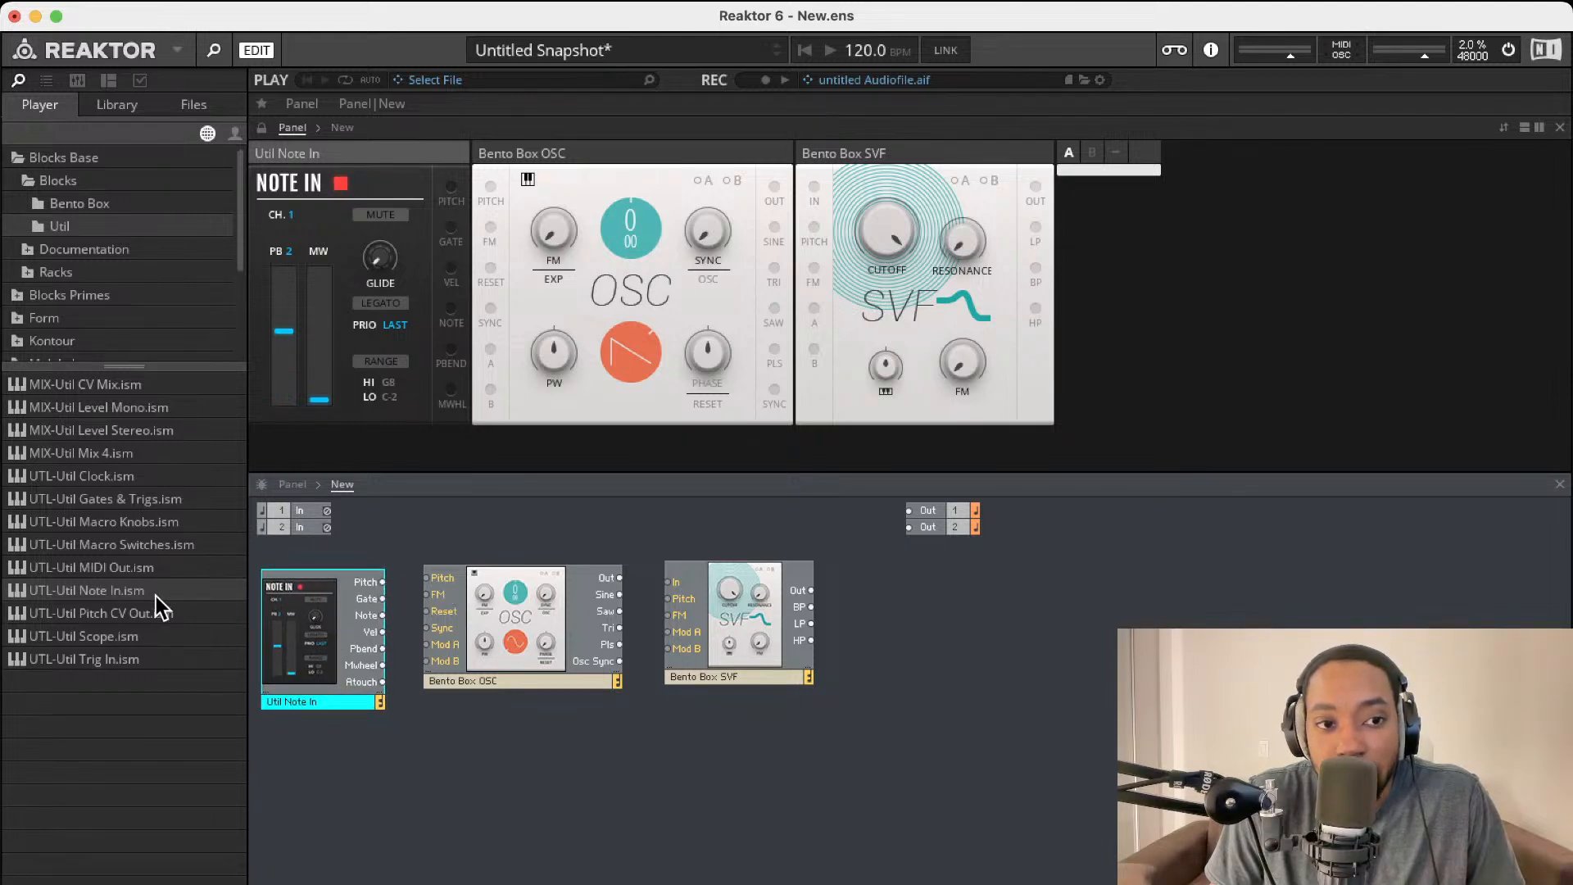
Step: Add the AMP-Bento VCA and place it between the SVF filter and the outputs, moving the outputs to make room
{"action": "left_click", "coordinate": [82, 209]}
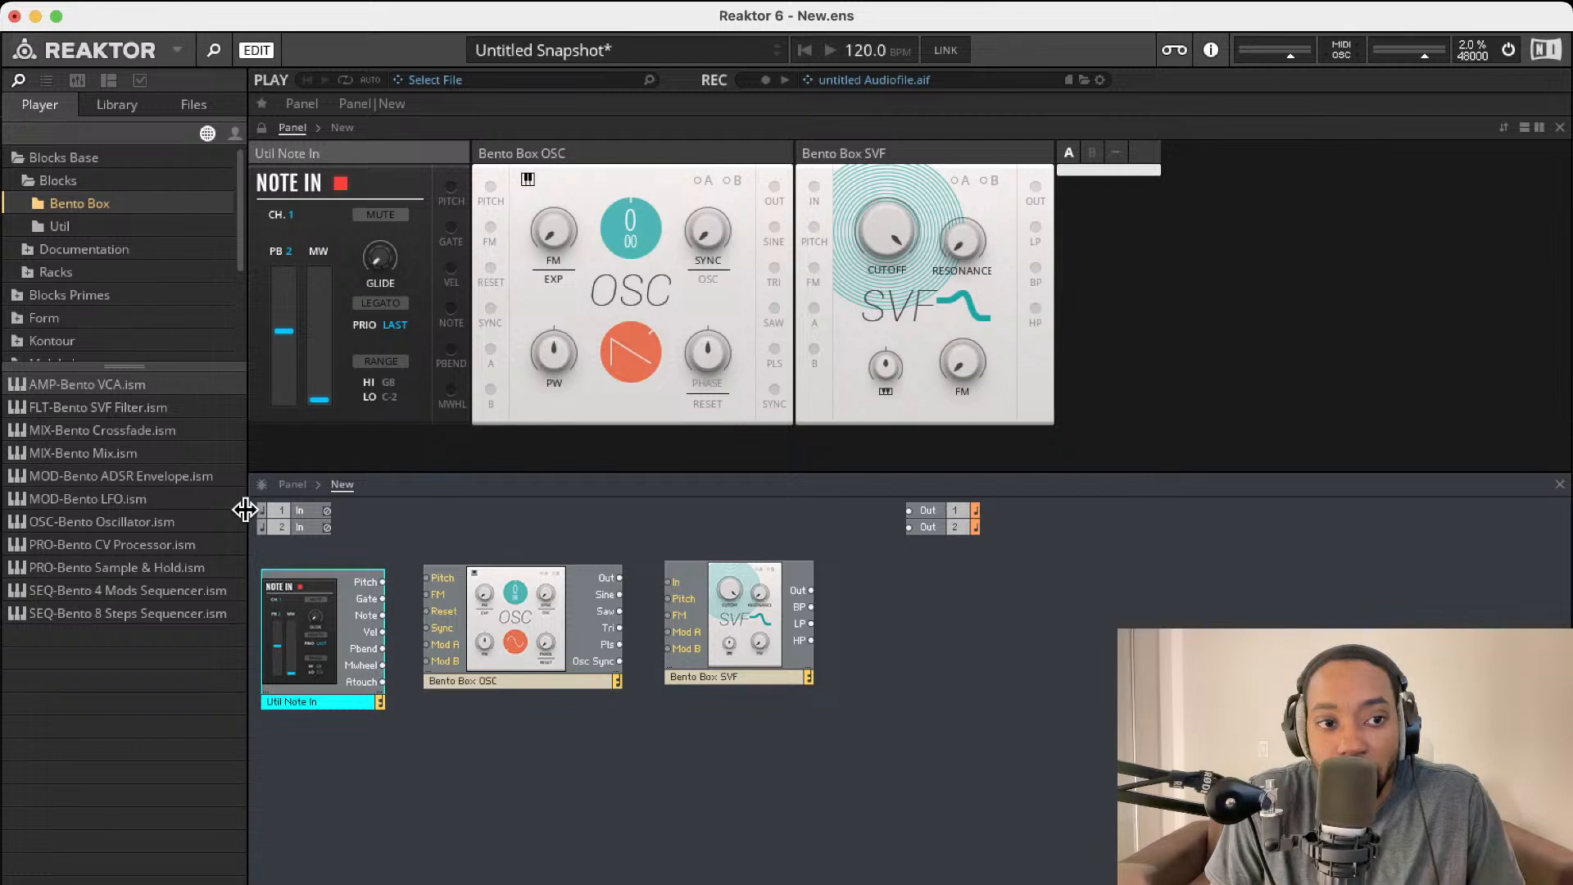
{"action": "double_click", "coordinate": [131, 385]}
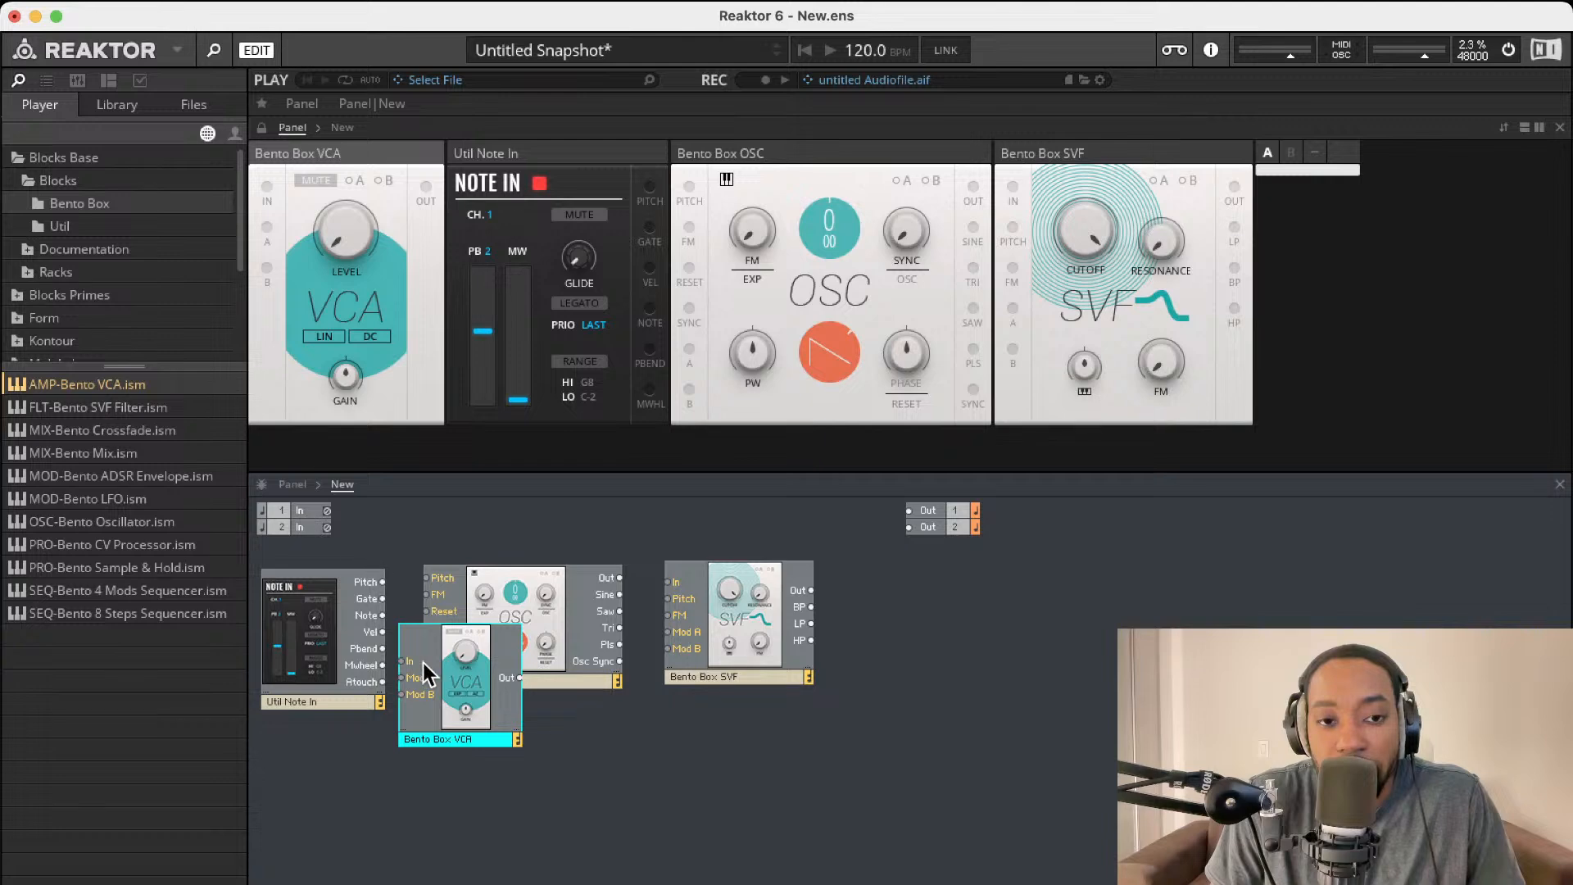
{"action": "left_click_drag", "start_coordinate": [474, 670], "coordinate": [879, 611]}
{"action": "left_click_drag", "start_coordinate": [882, 498], "coordinate": [1028, 592]}
{"action": "left_click_drag", "start_coordinate": [871, 625], "coordinate": [896, 592]}
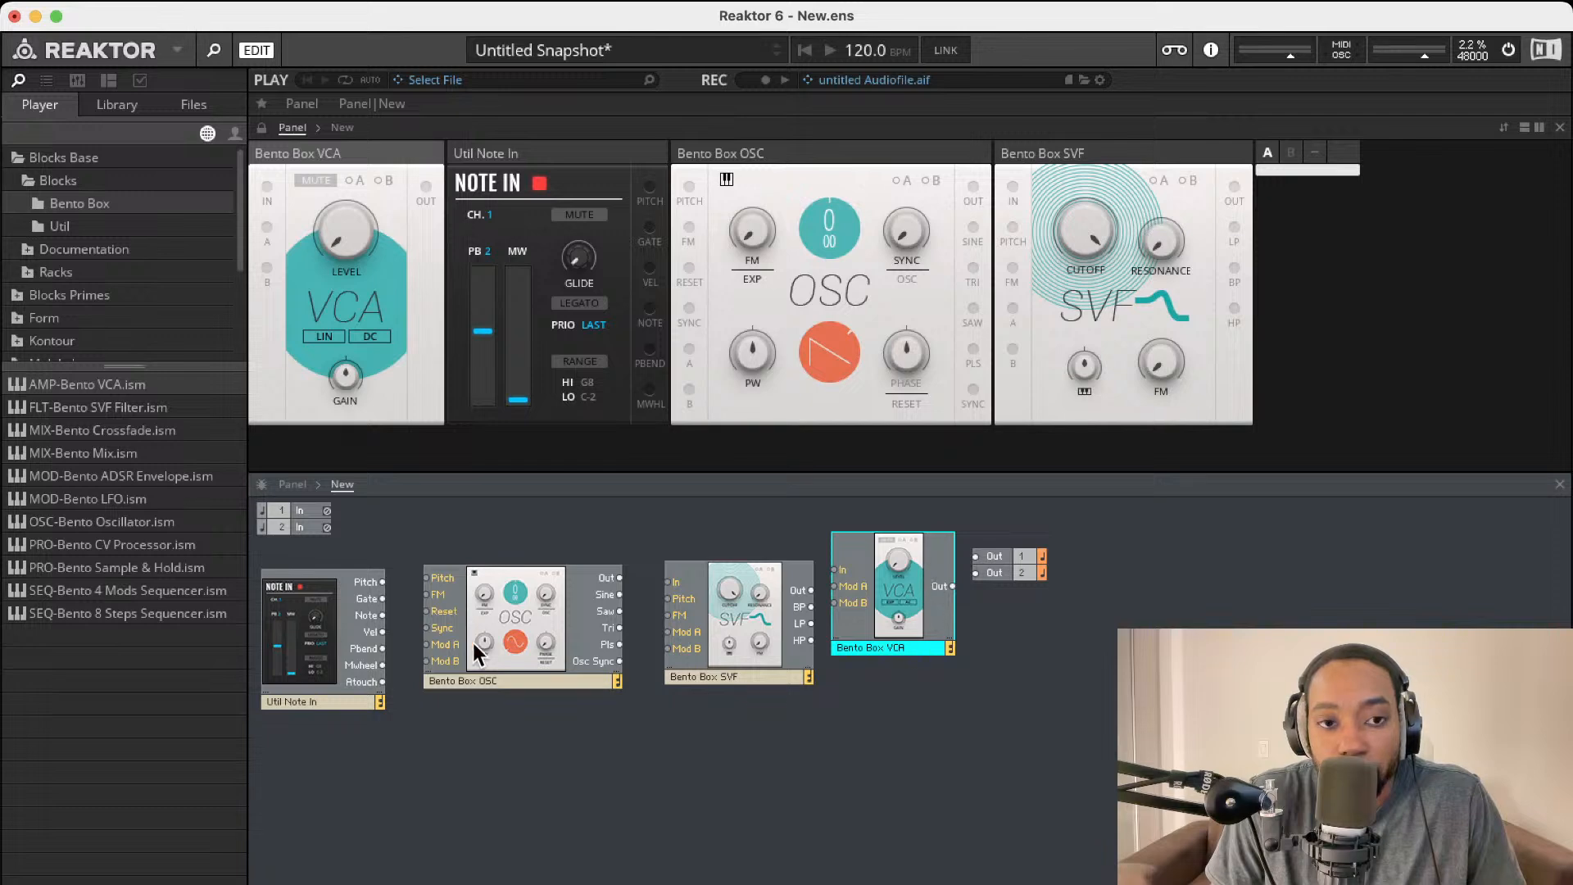
Step: Wire Note In Pitch to oscillator Pitch, oscillator Out to SVF In, SVF Out to VCA In, and VCA Out to outputs 1 and 2
{"action": "left_click_drag", "start_coordinate": [382, 582], "coordinate": [427, 578]}
{"action": "left_click_drag", "start_coordinate": [620, 578], "coordinate": [672, 587]}
{"action": "left_click_drag", "start_coordinate": [795, 596], "coordinate": [980, 575]}
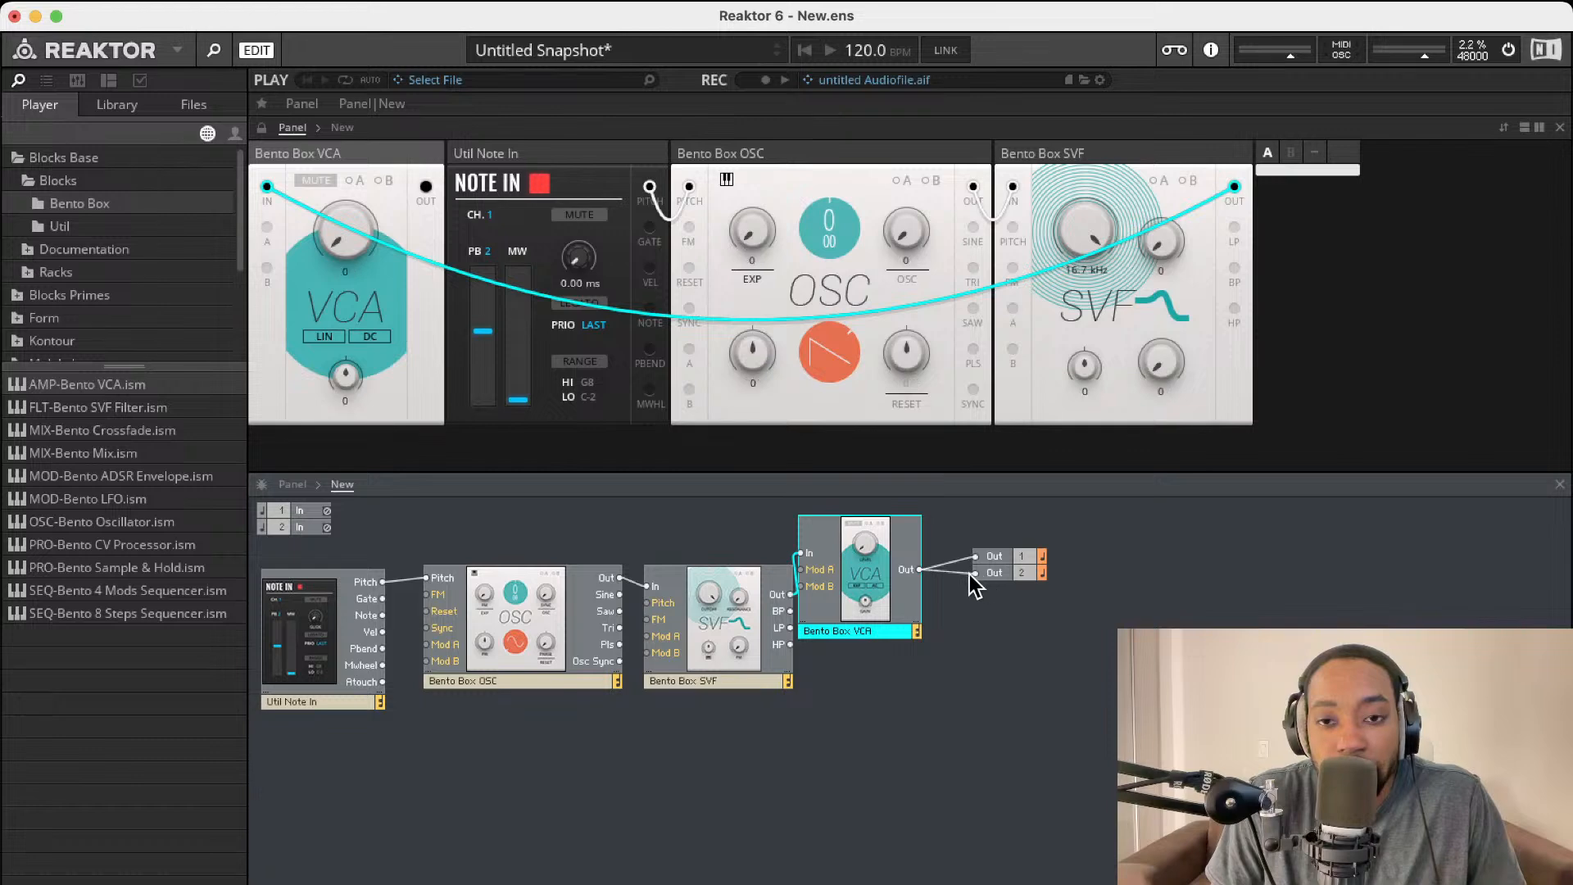
{"action": "left_click_drag", "start_coordinate": [874, 572], "coordinate": [894, 593]}
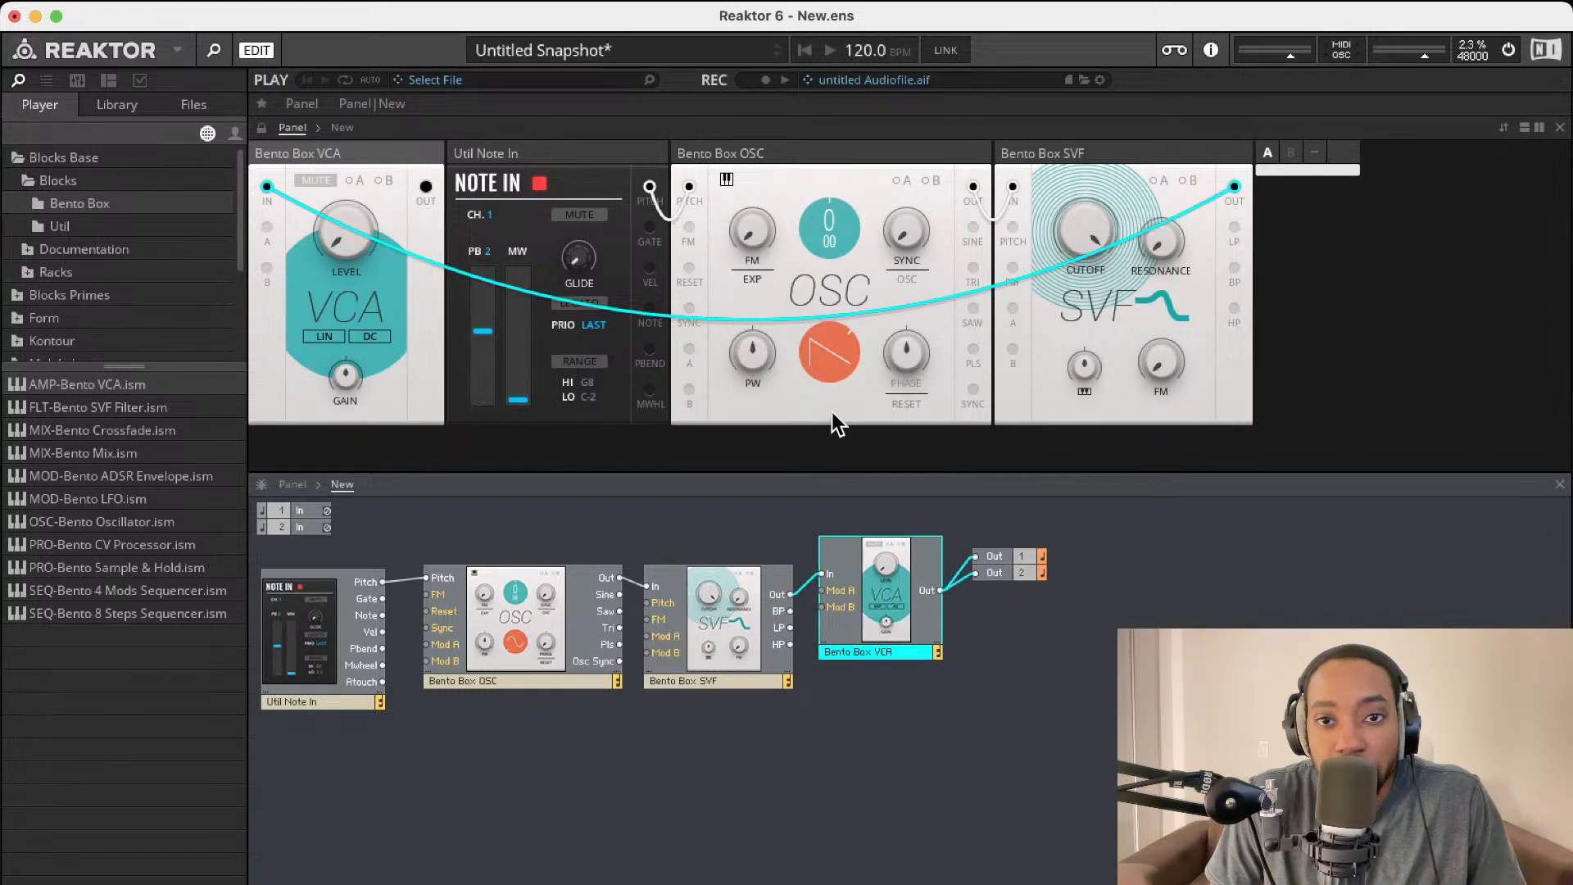
Step: Raise the VCA level slightly, then lower the SVF cutoff and increase its resonance
{"action": "left_click_drag", "start_coordinate": [336, 263], "coordinate": [336, 230]}
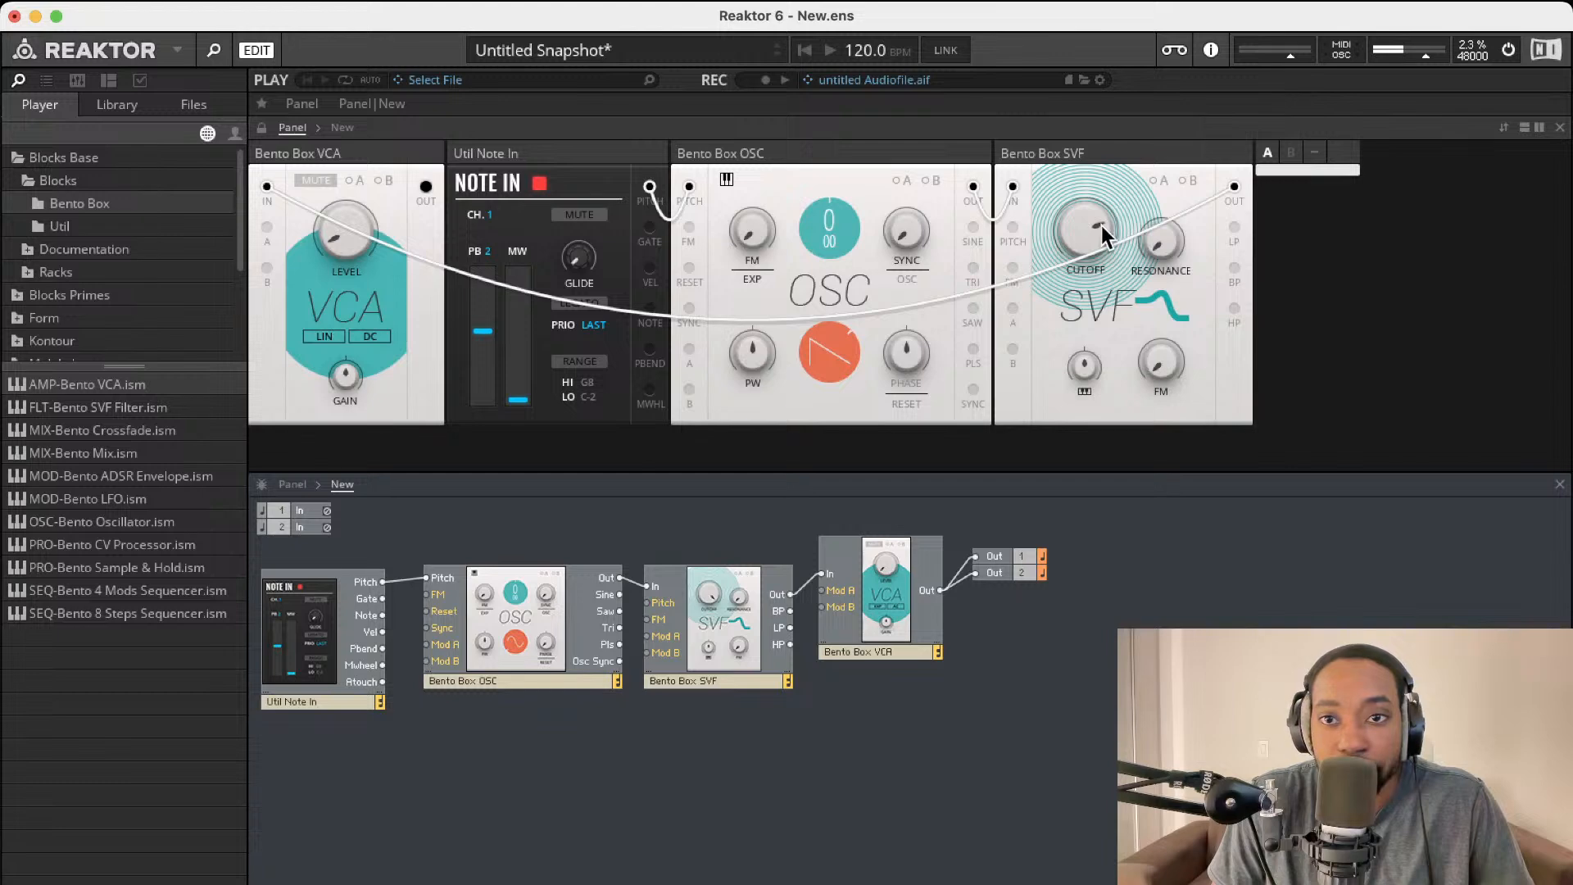
{"action": "mouse_move", "coordinate": [1171, 212]}
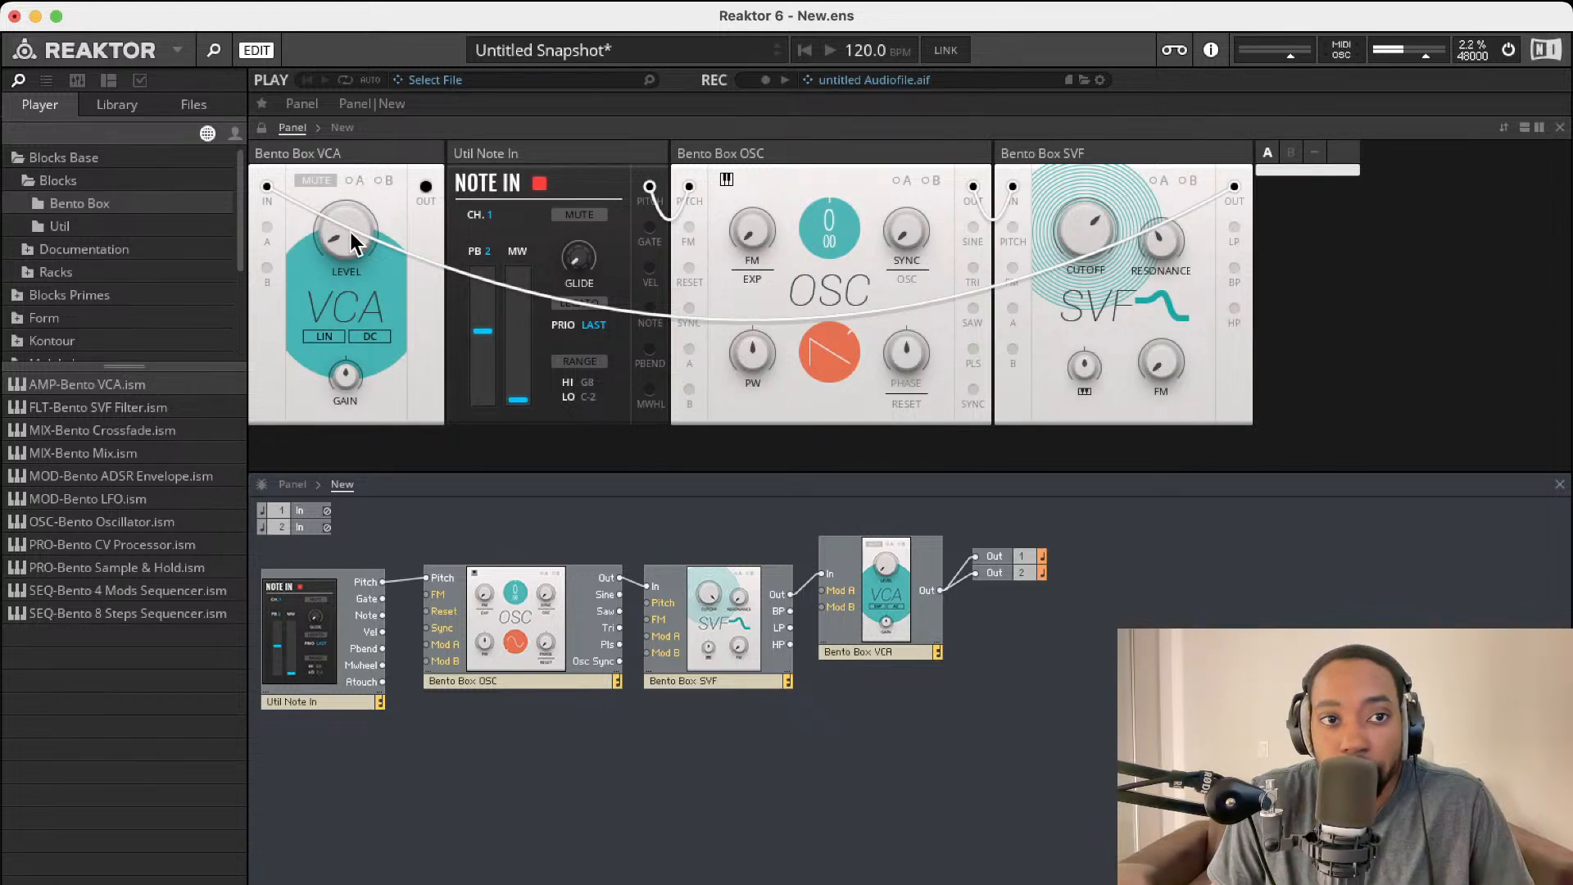
Step: Turn the VCA level fully down and add a MOD-Bento ADSR Envelope from the Bento Box blocks to the structure
{"action": "left_click_drag", "start_coordinate": [360, 266], "coordinate": [360, 267]}
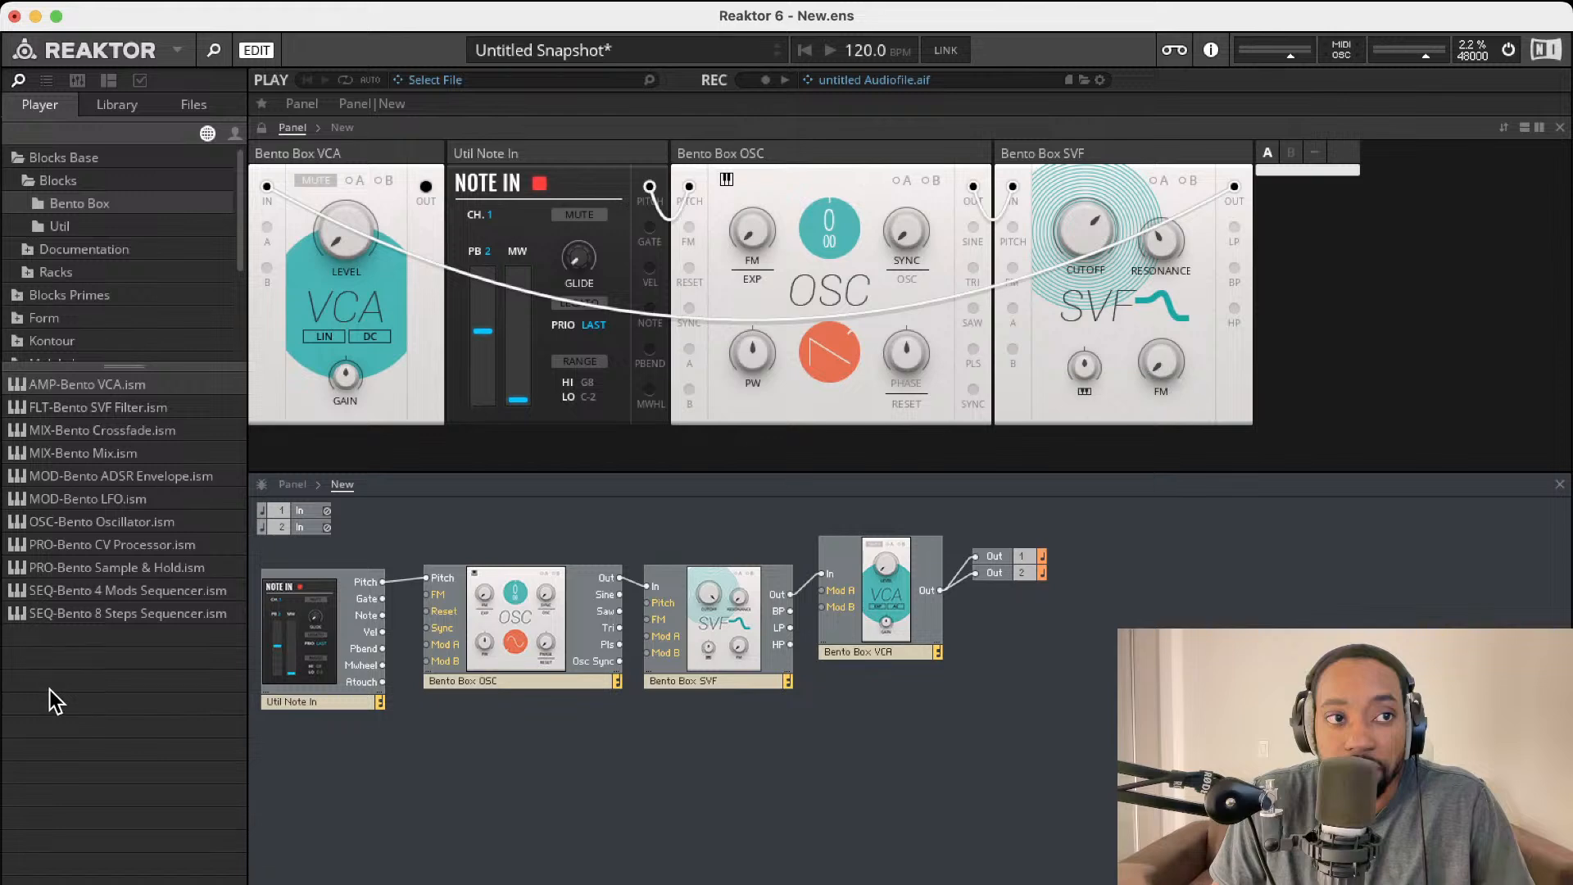
{"action": "left_click", "coordinate": [76, 227]}
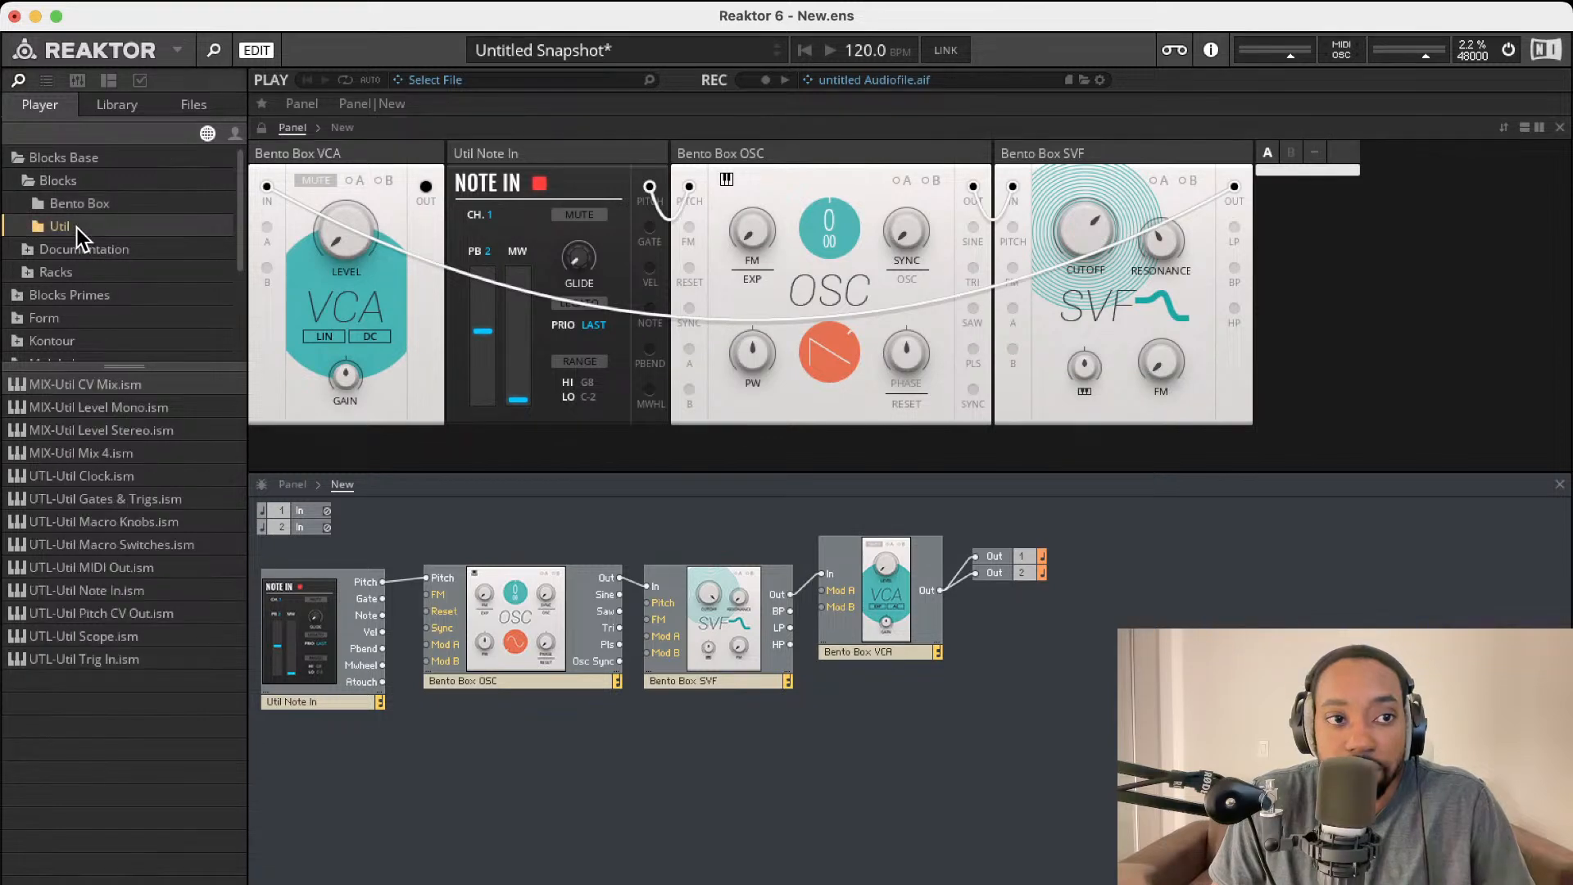
{"action": "left_click", "coordinate": [80, 205]}
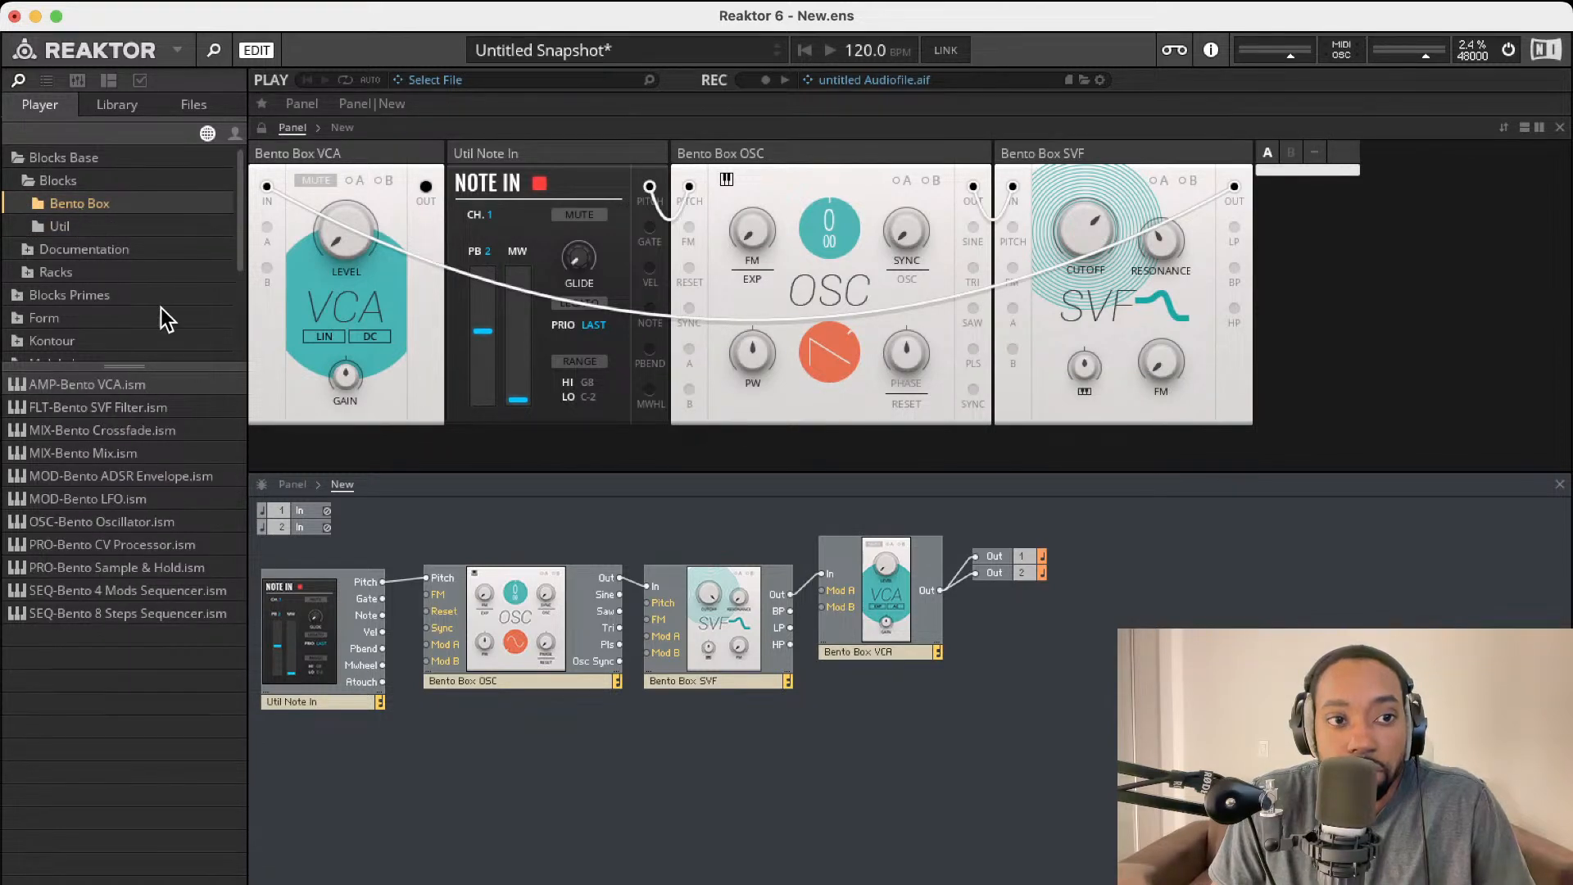
{"action": "left_click", "coordinate": [66, 228]}
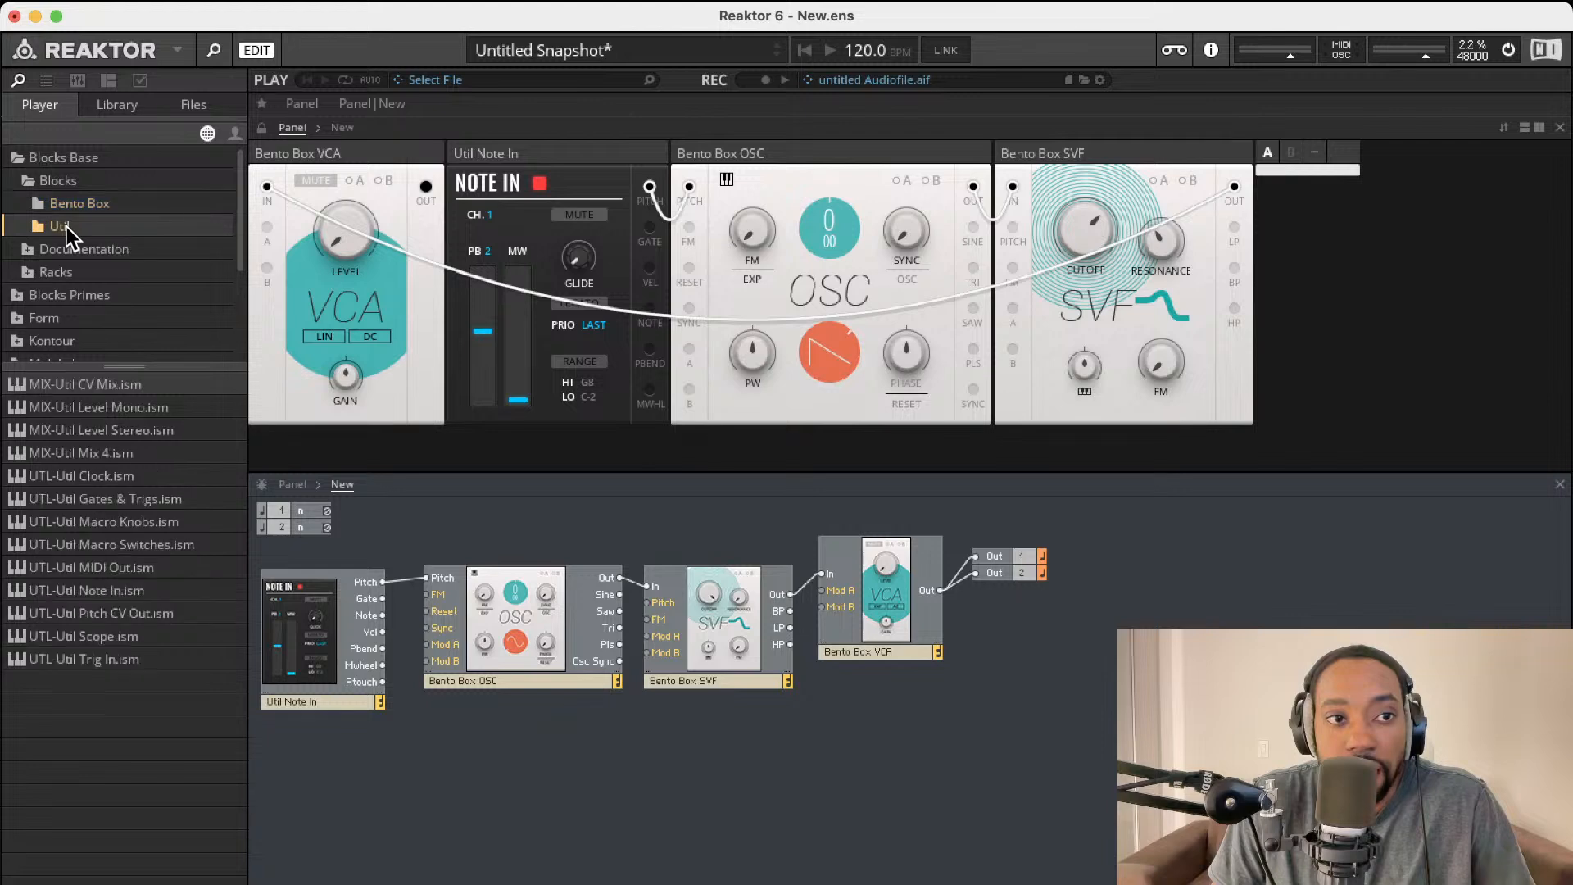
{"action": "left_click", "coordinate": [76, 205]}
{"action": "left_click", "coordinate": [73, 222]}
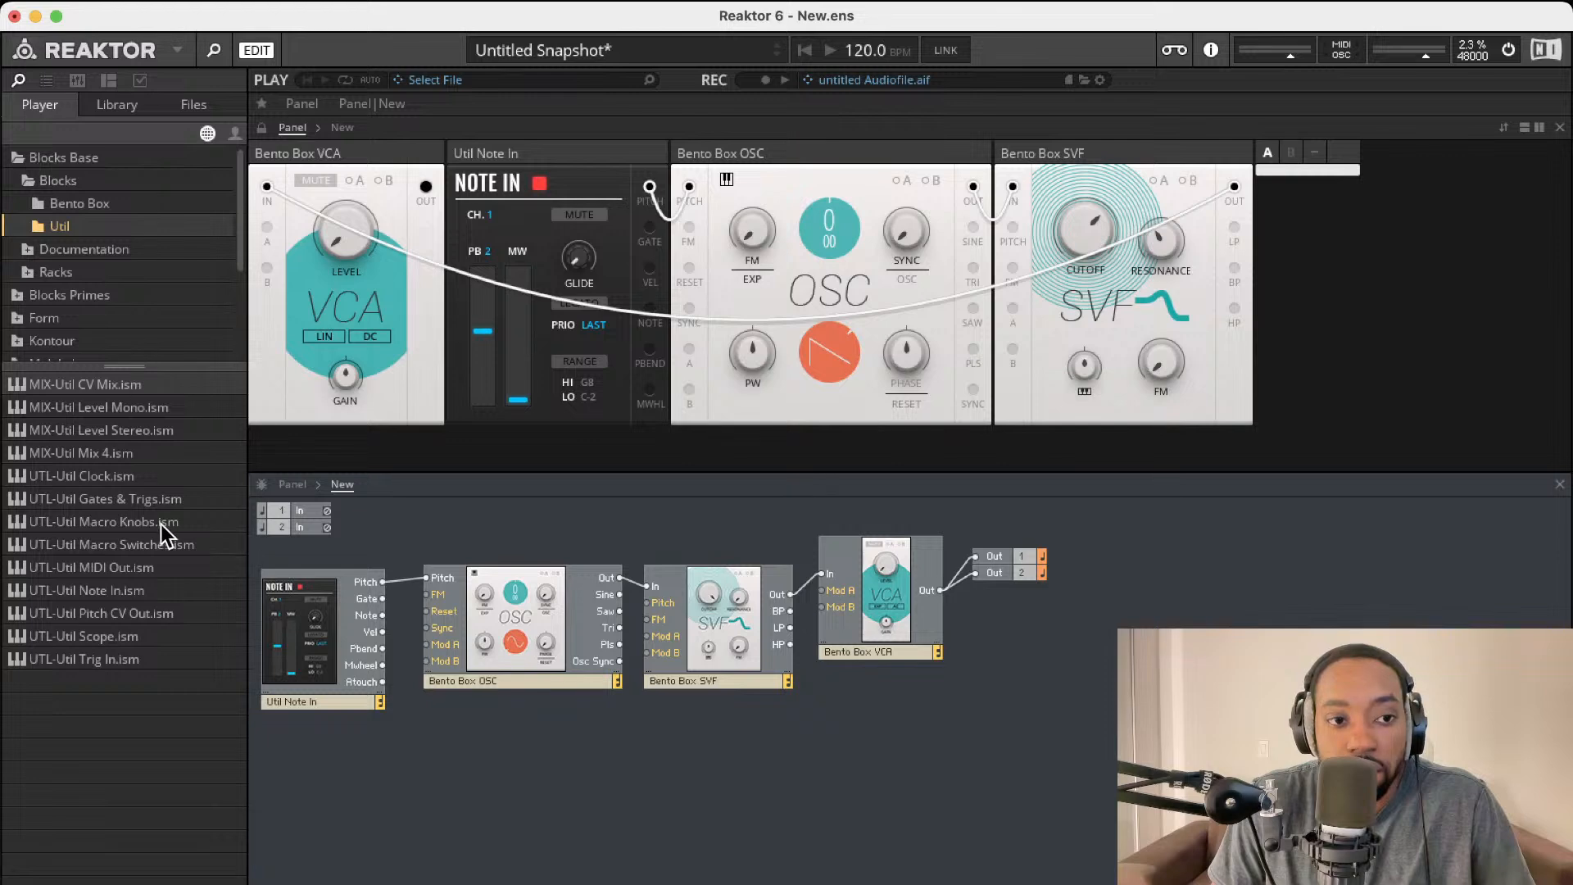
{"action": "left_click", "coordinate": [99, 204]}
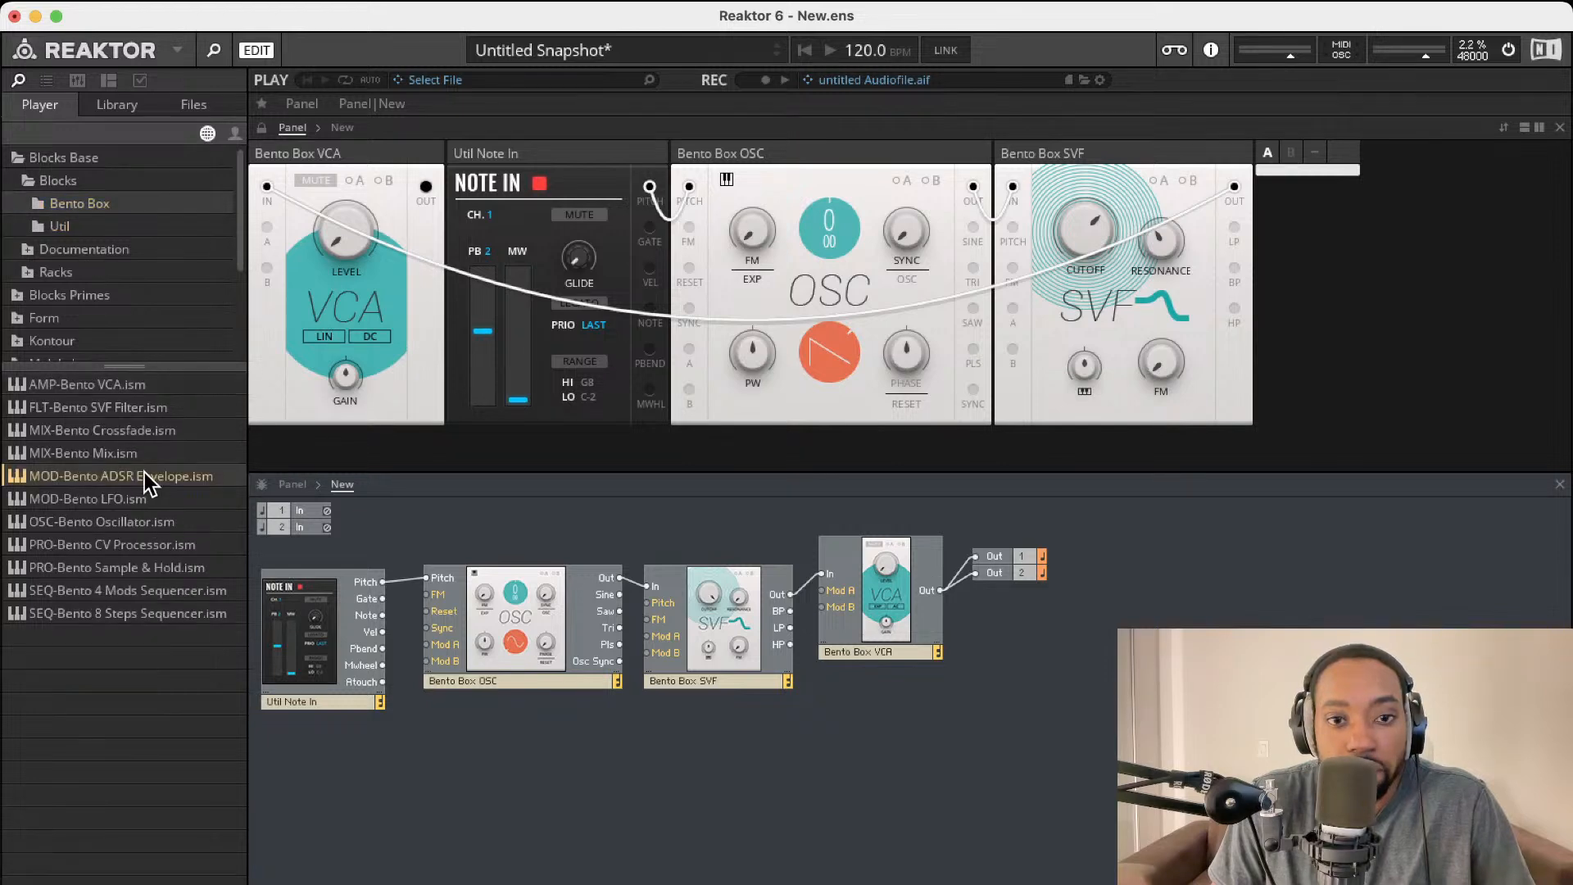
{"action": "left_click_drag", "start_coordinate": [144, 474], "coordinate": [998, 699]}
Step: Move the envelope block below the filter and VCA and rename it Amp Box ADSR
{"action": "left_click_drag", "start_coordinate": [899, 629], "coordinate": [729, 800]}
{"action": "key", "text": "BackSpace"}
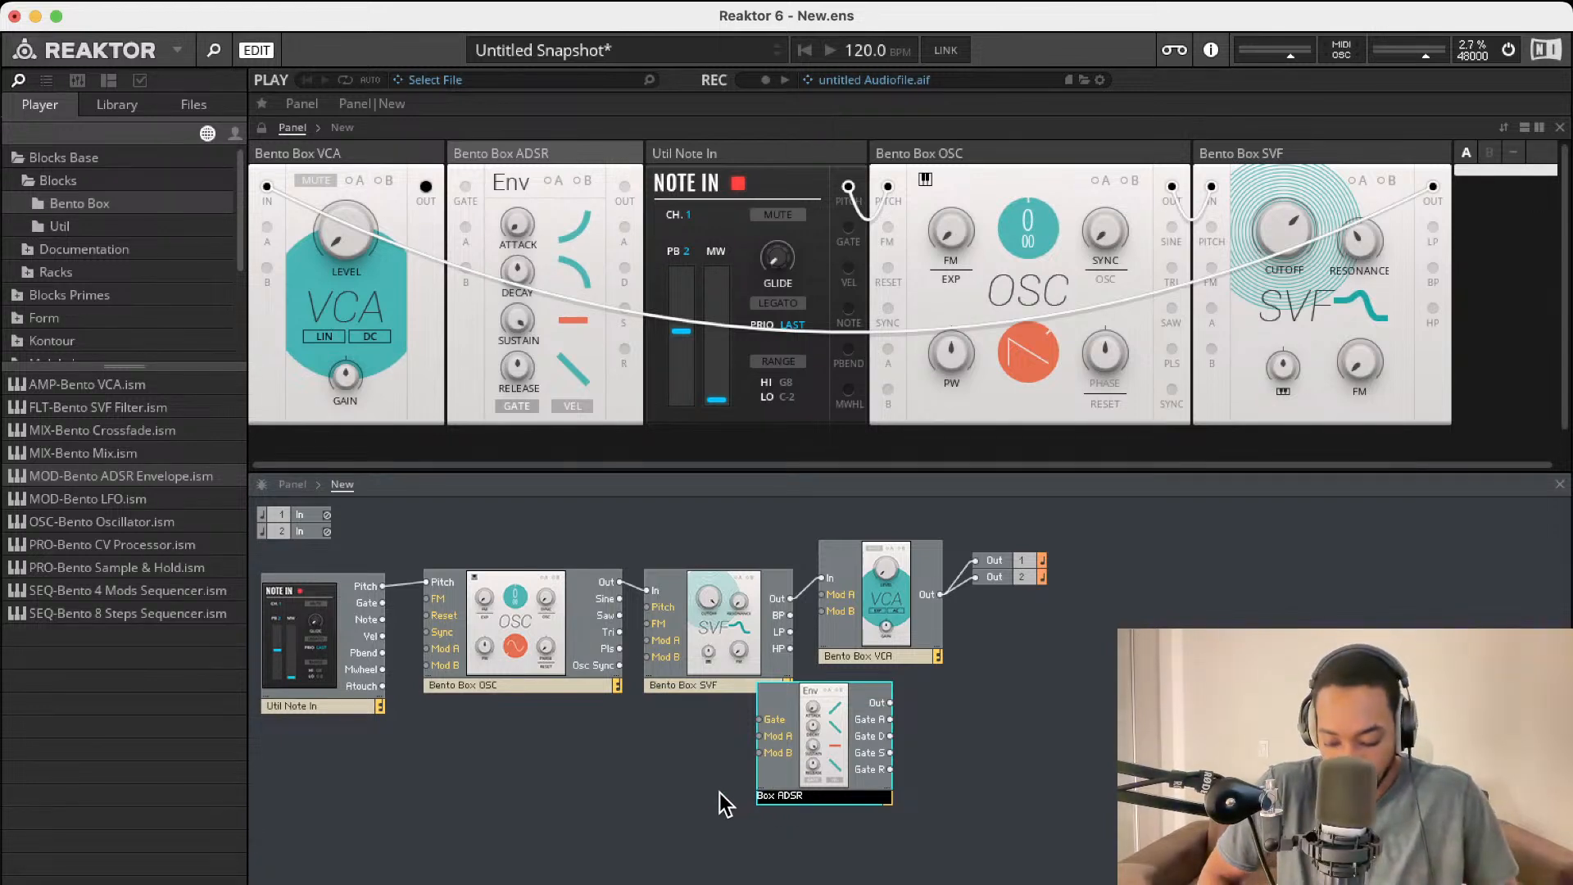
{"action": "type", "text": "AMpp"}
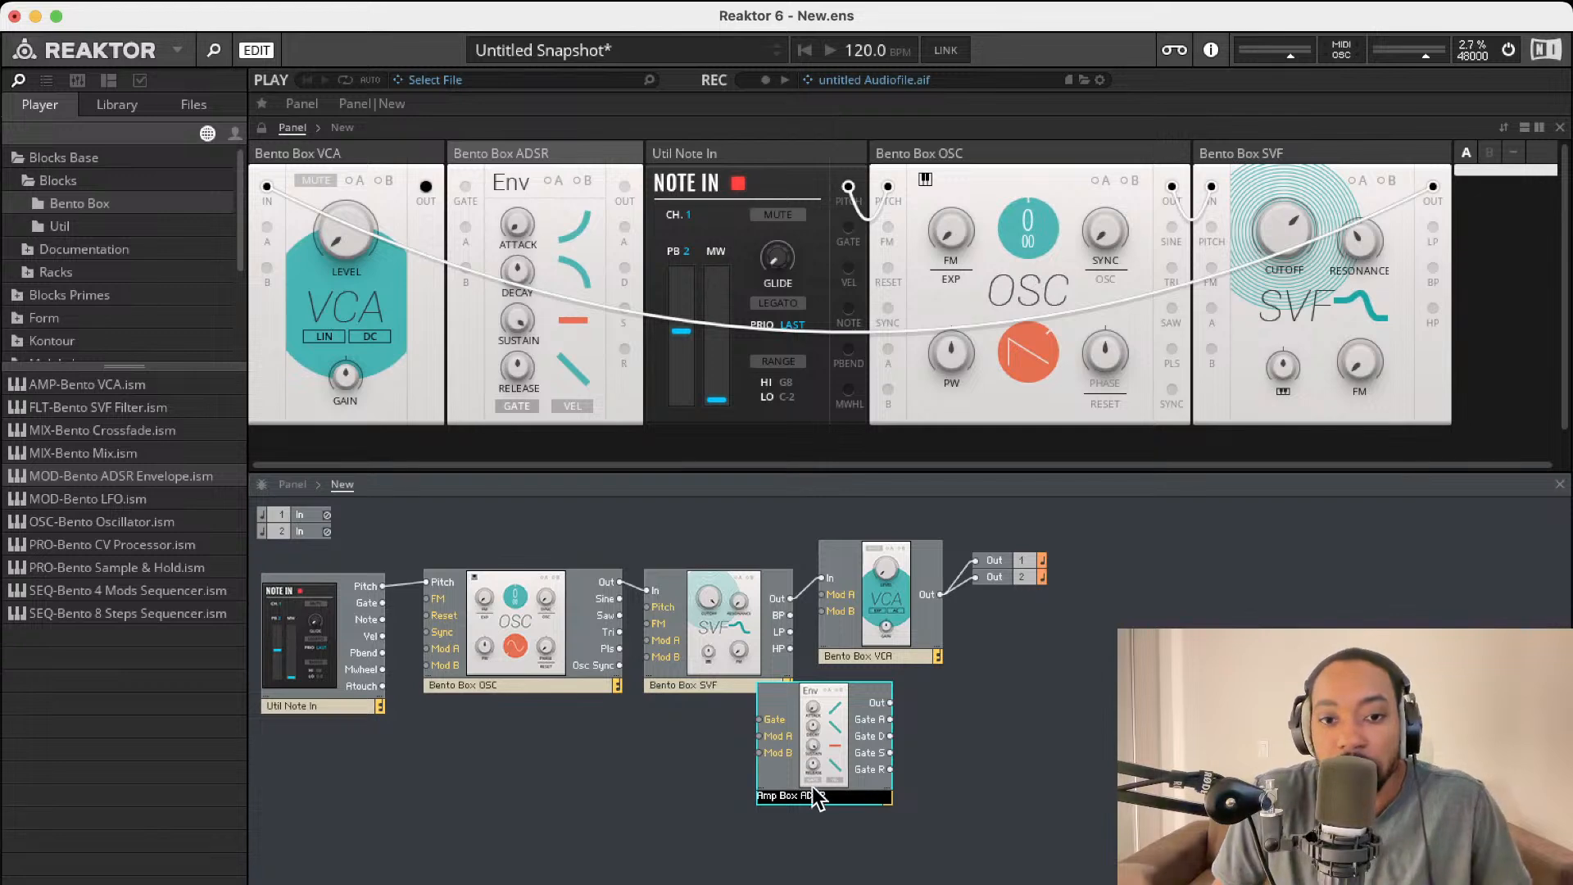
{"action": "key", "text": "Return"}
Step: Place the Amp Box ADSR under the SVF filter and wire Note In Gate to its Gate and its Out to VCA Mod A
{"action": "left_click_drag", "start_coordinate": [826, 730], "coordinate": [382, 604]}
{"action": "left_click_drag", "start_coordinate": [780, 787], "coordinate": [847, 605]}
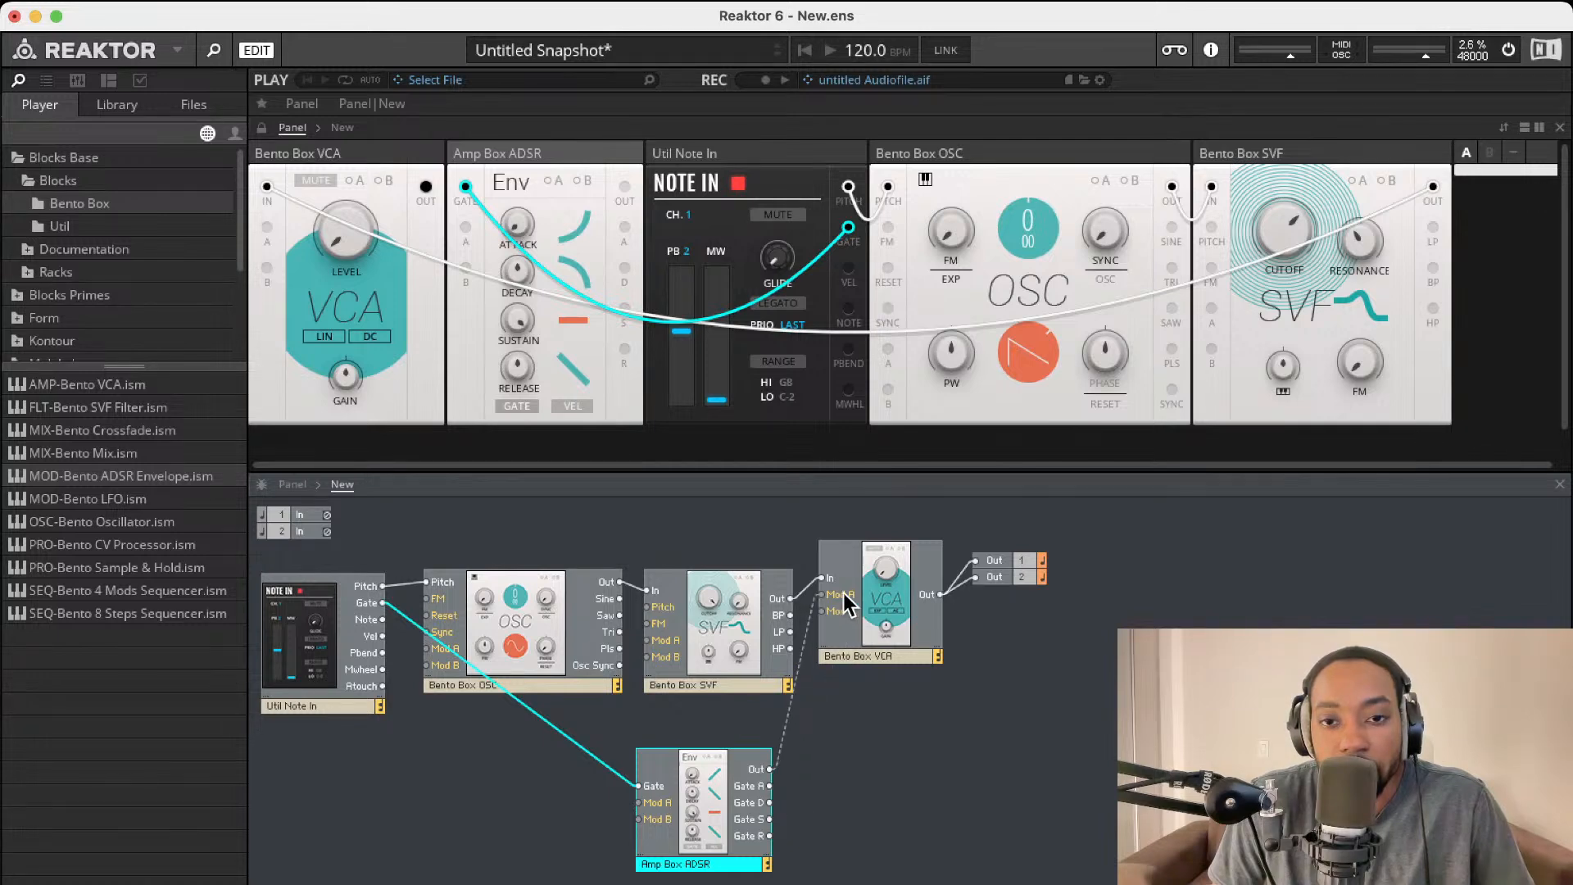
{"action": "left_click_drag", "start_coordinate": [847, 605], "coordinate": [845, 596]}
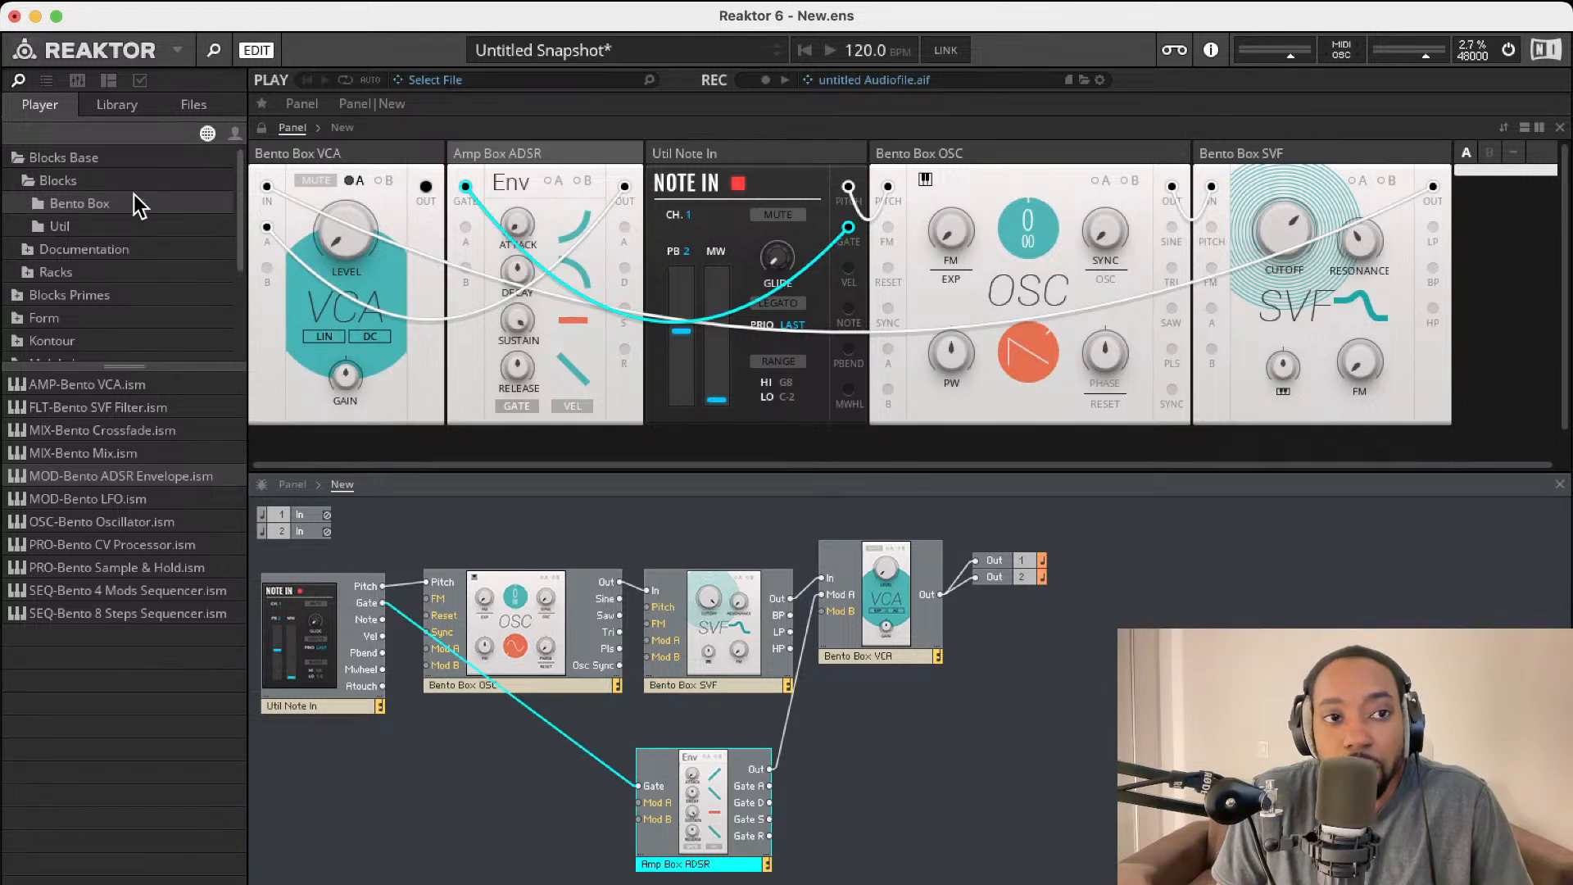
Step: Browse the Documentation and Racks folders of Blocks Base, including the Bass racks
{"action": "scroll", "coordinate": [32, 332], "scroll_direction": "down", "scroll_amount": 3}
{"action": "scroll", "coordinate": [41, 328], "scroll_direction": "up", "scroll_amount": 3}
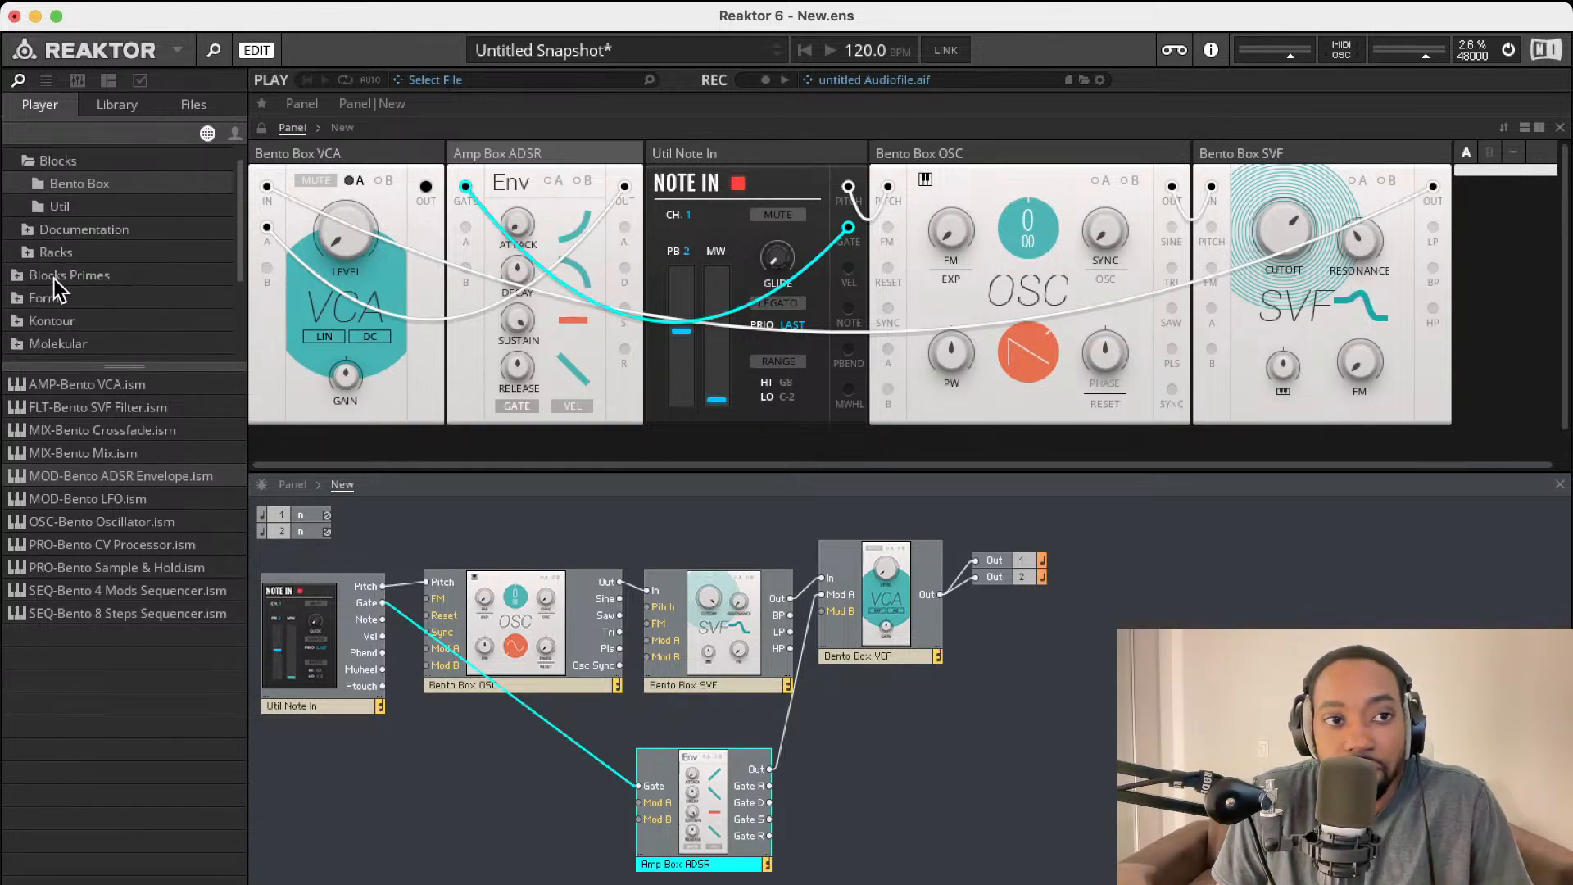
{"action": "left_click", "coordinate": [34, 205]}
{"action": "left_click", "coordinate": [29, 234]}
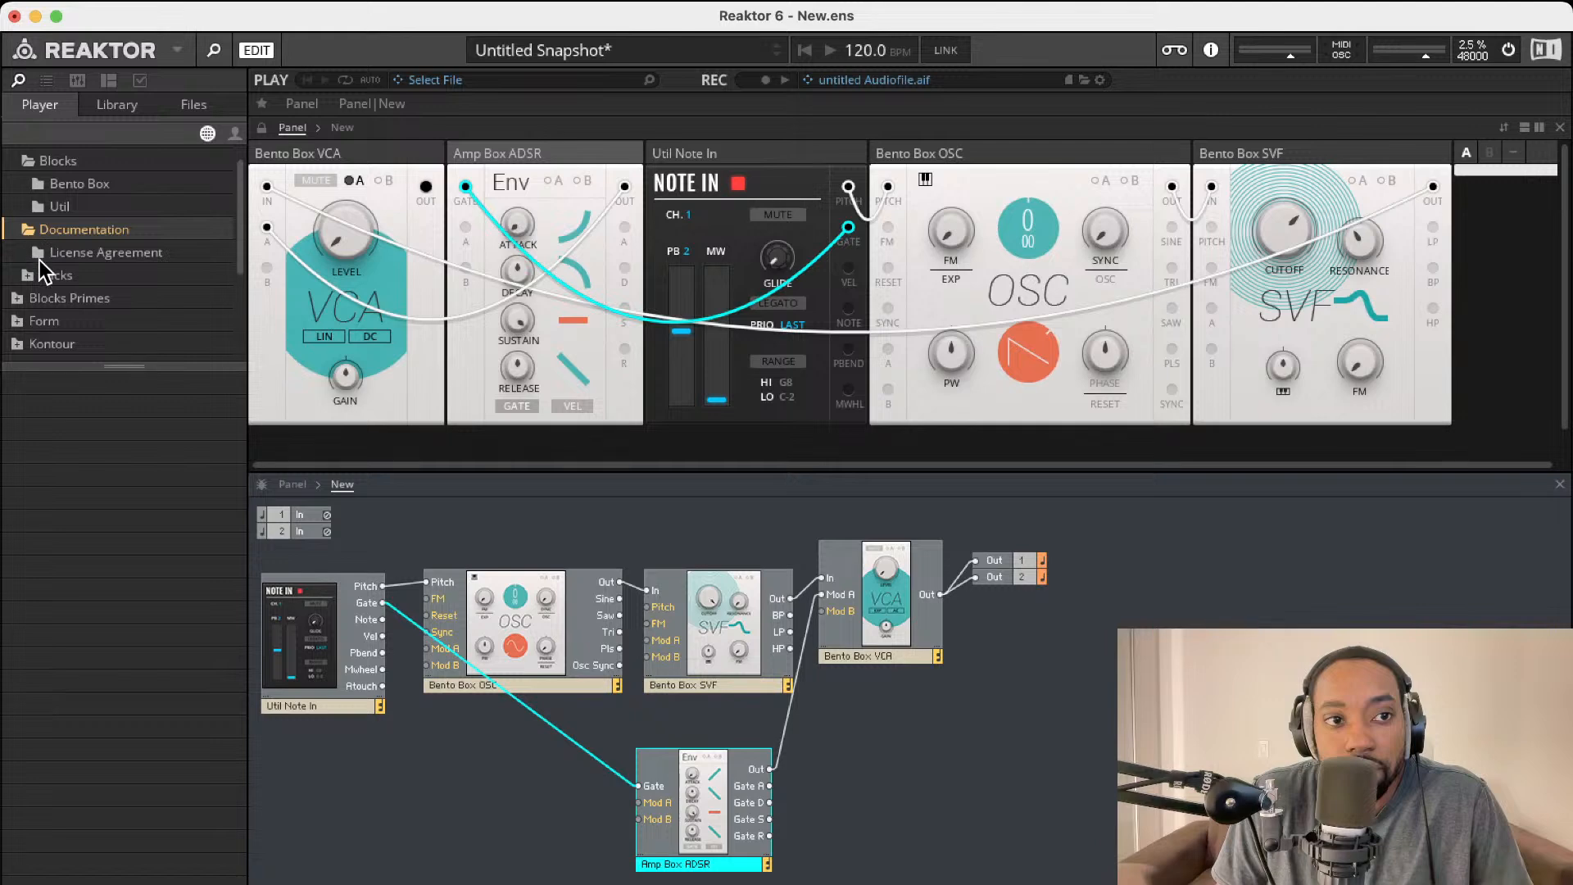
{"action": "left_click", "coordinate": [27, 277]}
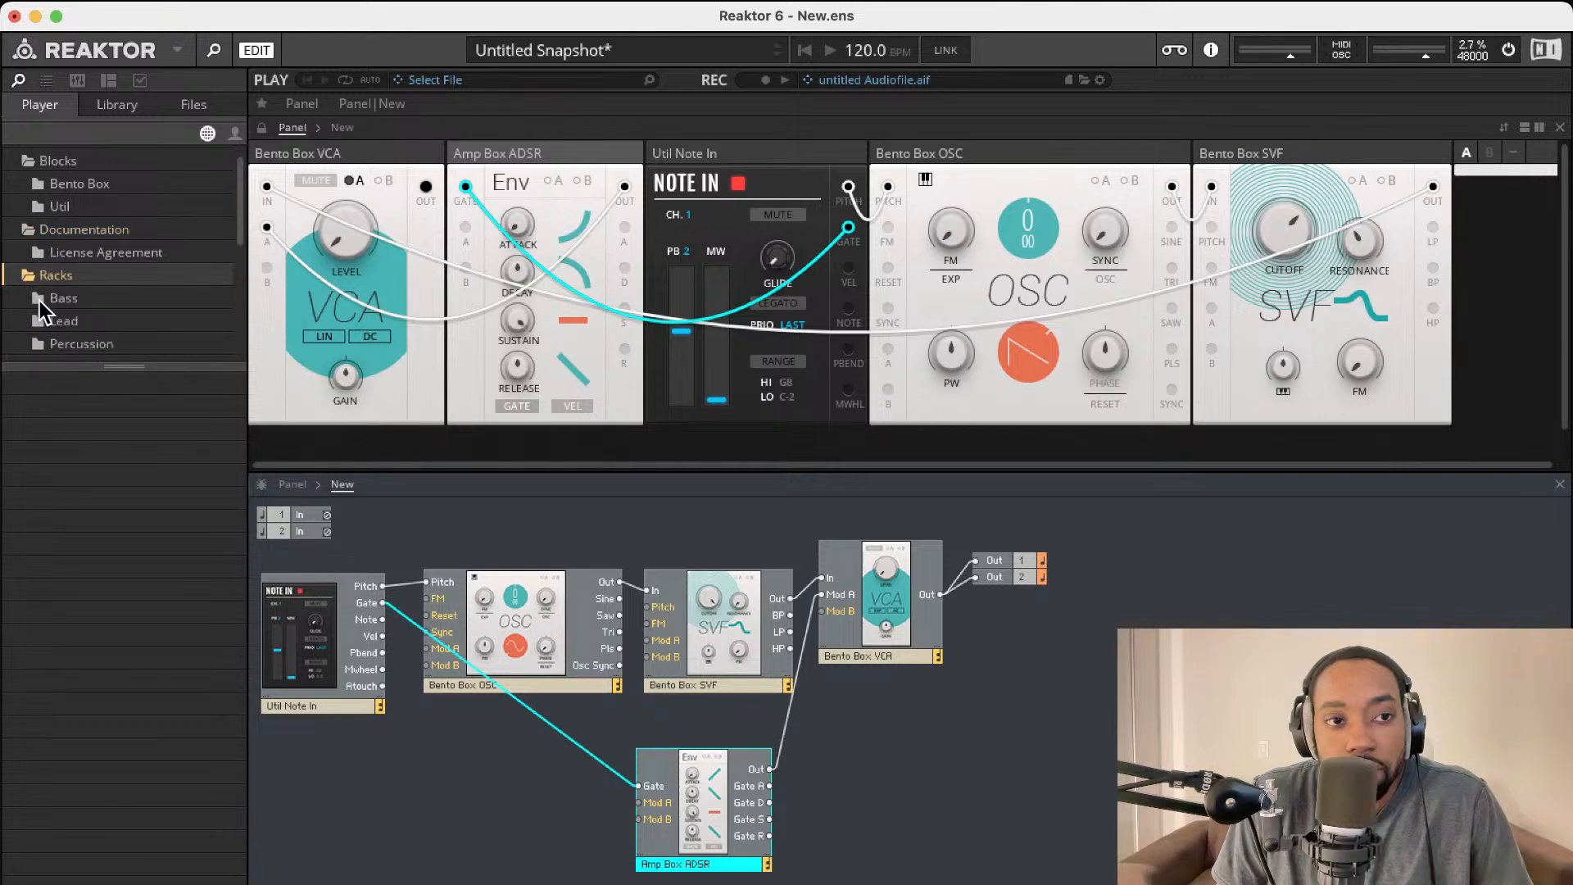
{"action": "left_click", "coordinate": [39, 300]}
{"action": "scroll", "coordinate": [61, 279], "scroll_direction": "down", "scroll_amount": 3}
{"action": "scroll", "coordinate": [60, 279], "scroll_direction": "down", "scroll_amount": 7}
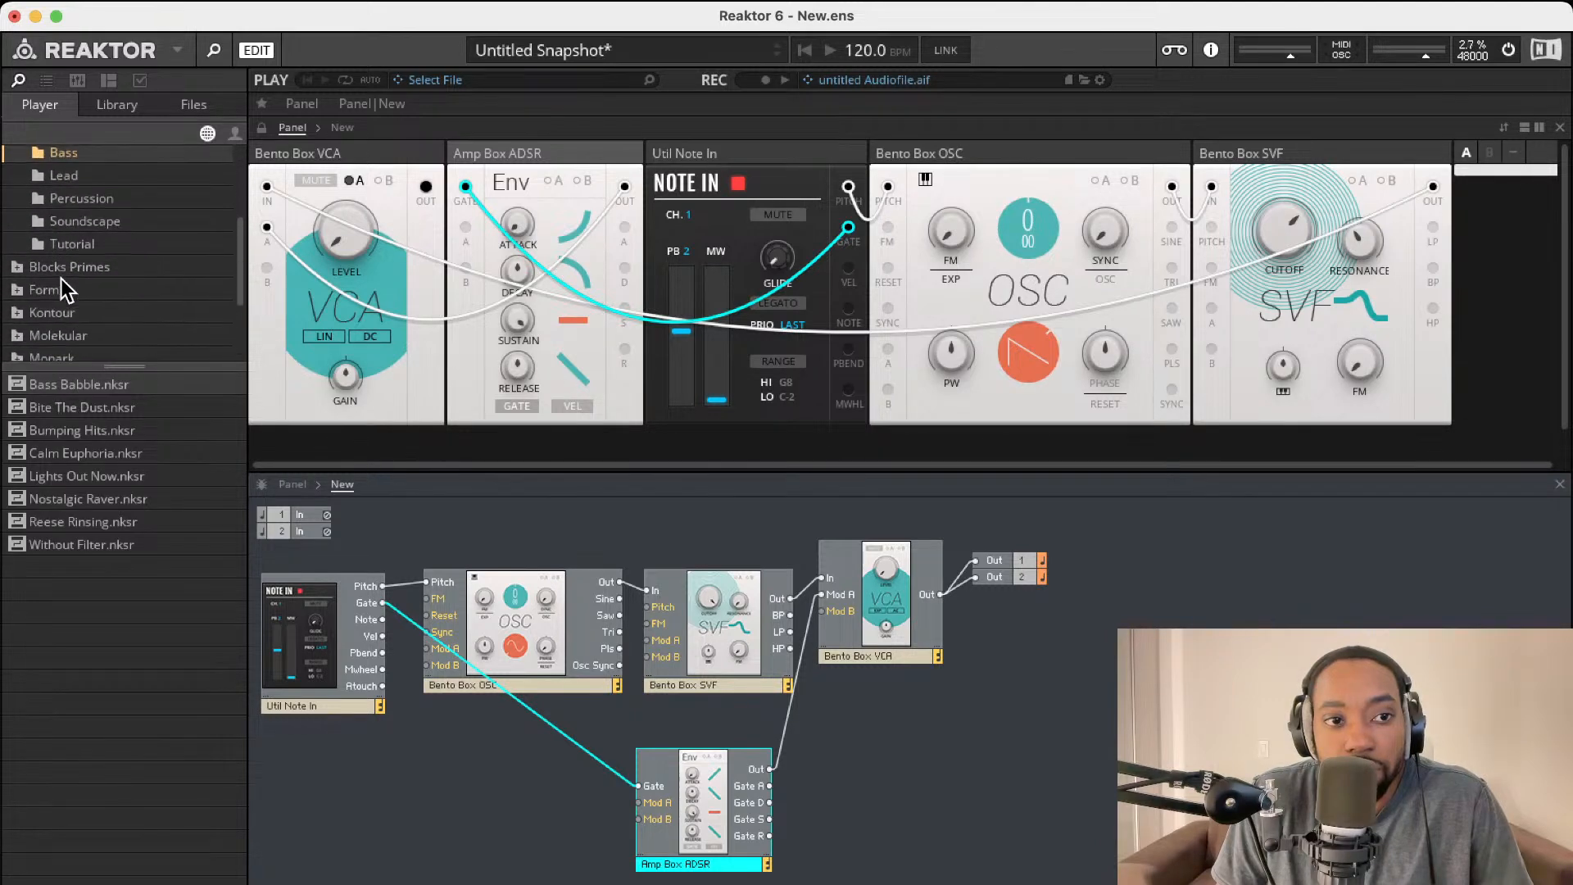
{"action": "scroll", "coordinate": [32, 282], "scroll_direction": "up", "scroll_amount": 2}
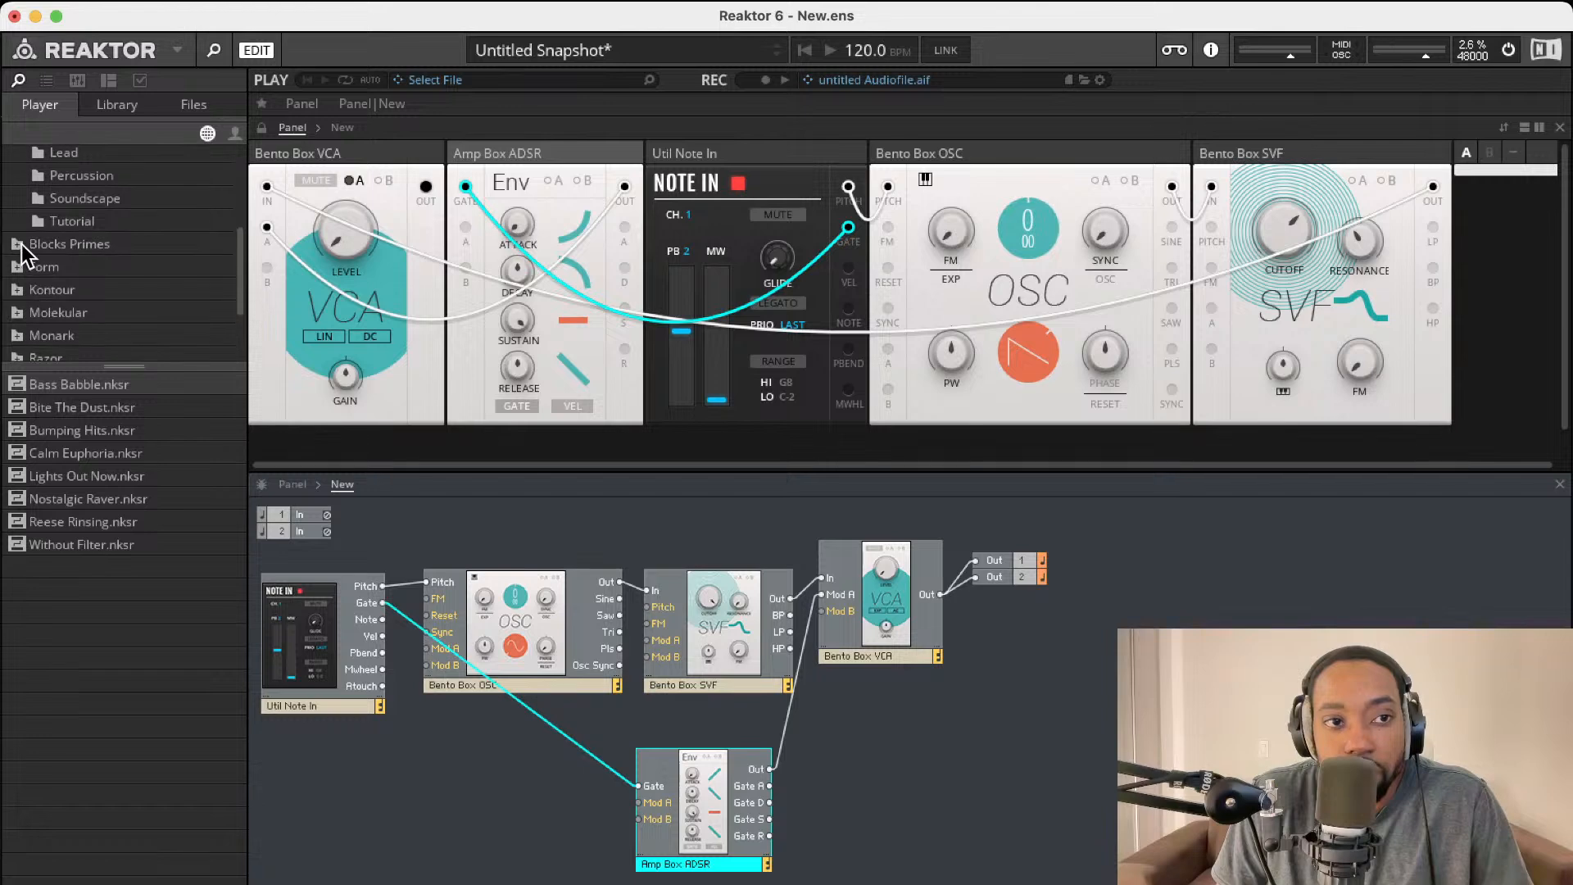
Step: Browse the Blocks Primes blocks and add EFX-Driver Distortion from the Driver folder to the structure near the outputs
{"action": "left_click", "coordinate": [21, 244]}
{"action": "scroll", "coordinate": [32, 274], "scroll_direction": "down", "scroll_amount": 1}
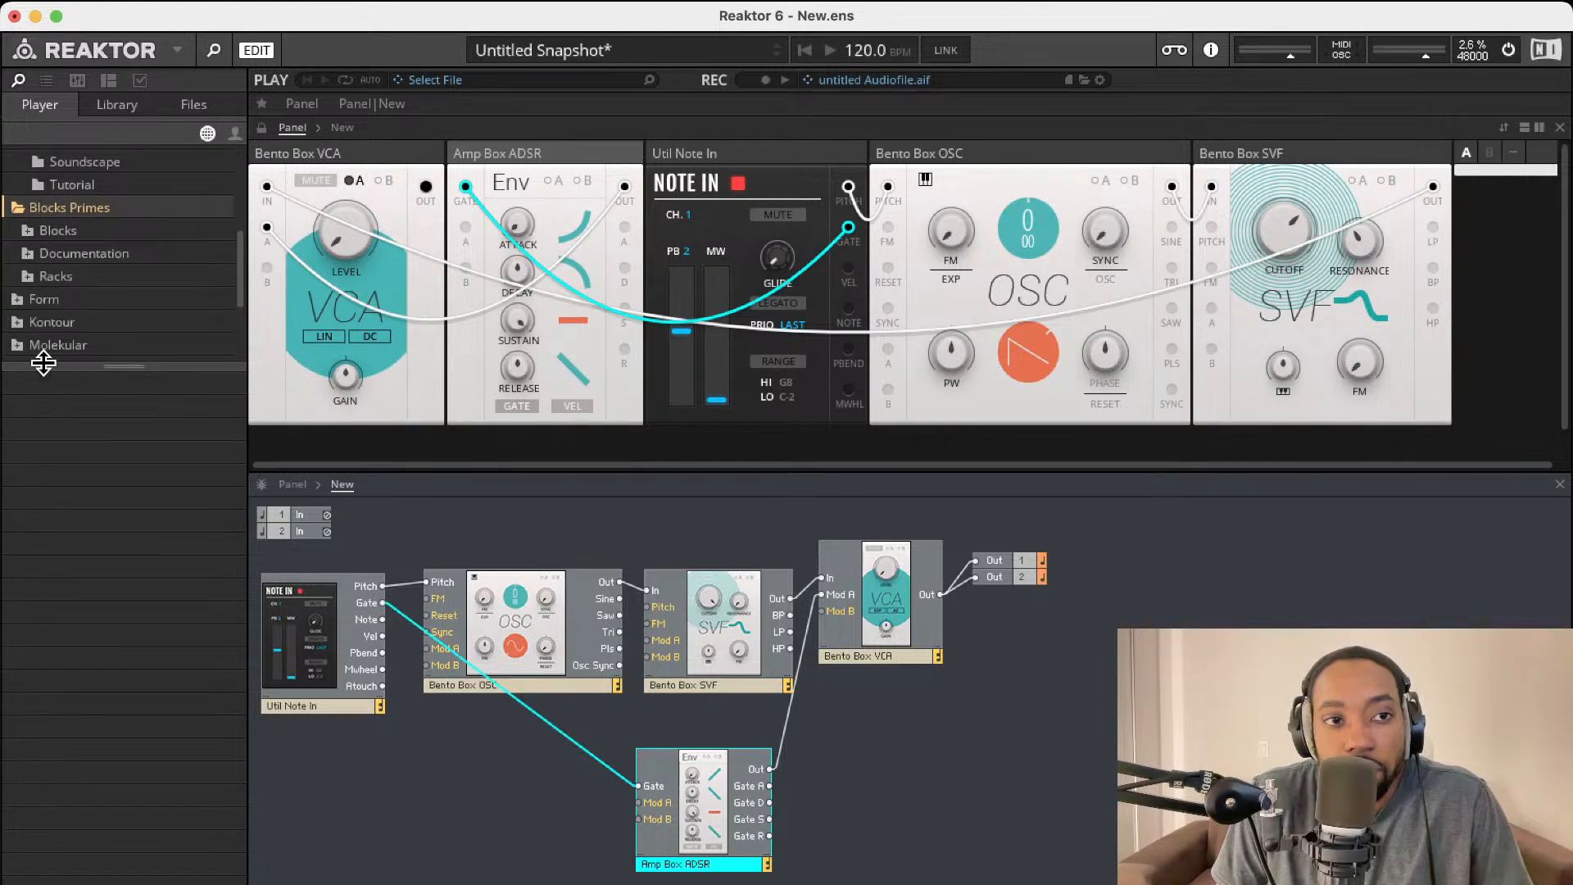
{"action": "scroll", "coordinate": [37, 286], "scroll_direction": "down", "scroll_amount": 2}
{"action": "left_click", "coordinate": [28, 177]}
{"action": "scroll", "coordinate": [47, 259], "scroll_direction": "down", "scroll_amount": 3}
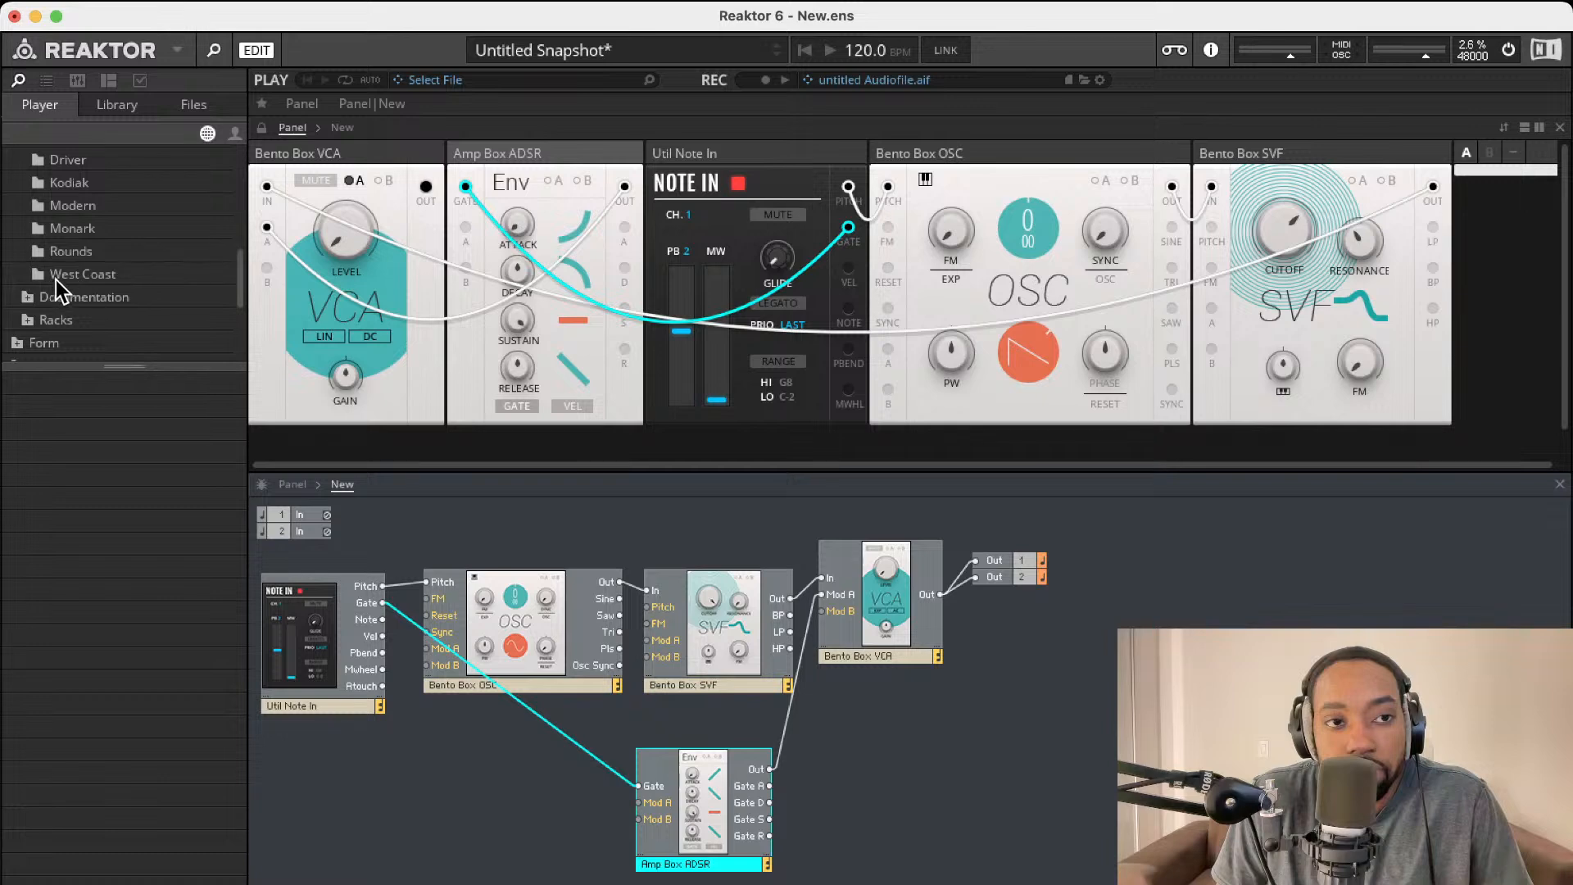
{"action": "left_click", "coordinate": [56, 257]}
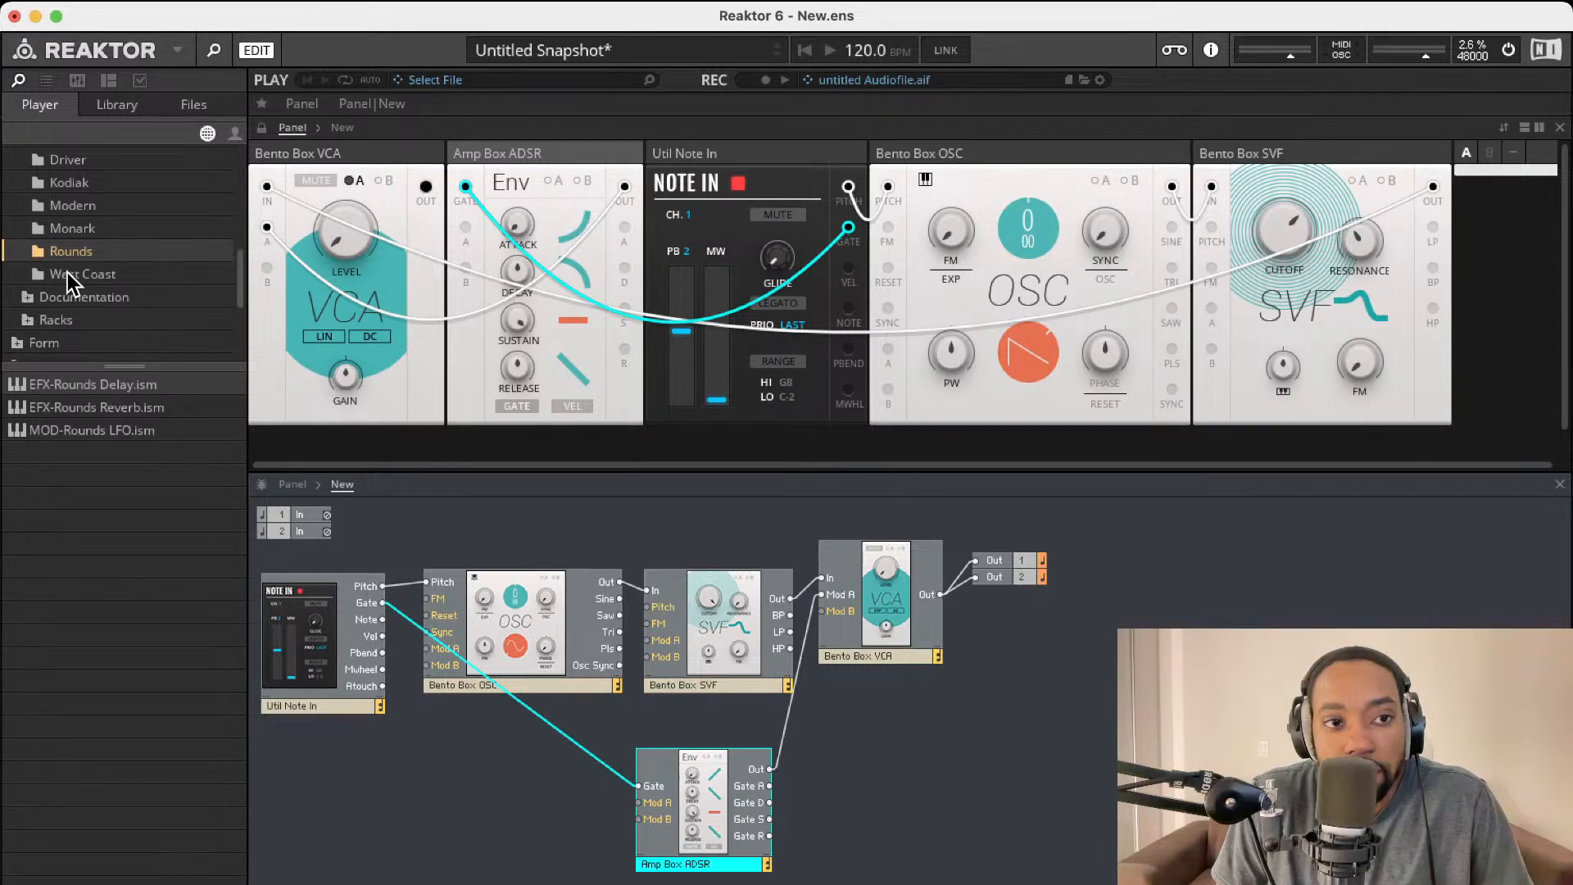
{"action": "left_click", "coordinate": [59, 276]}
{"action": "left_click", "coordinate": [58, 295]}
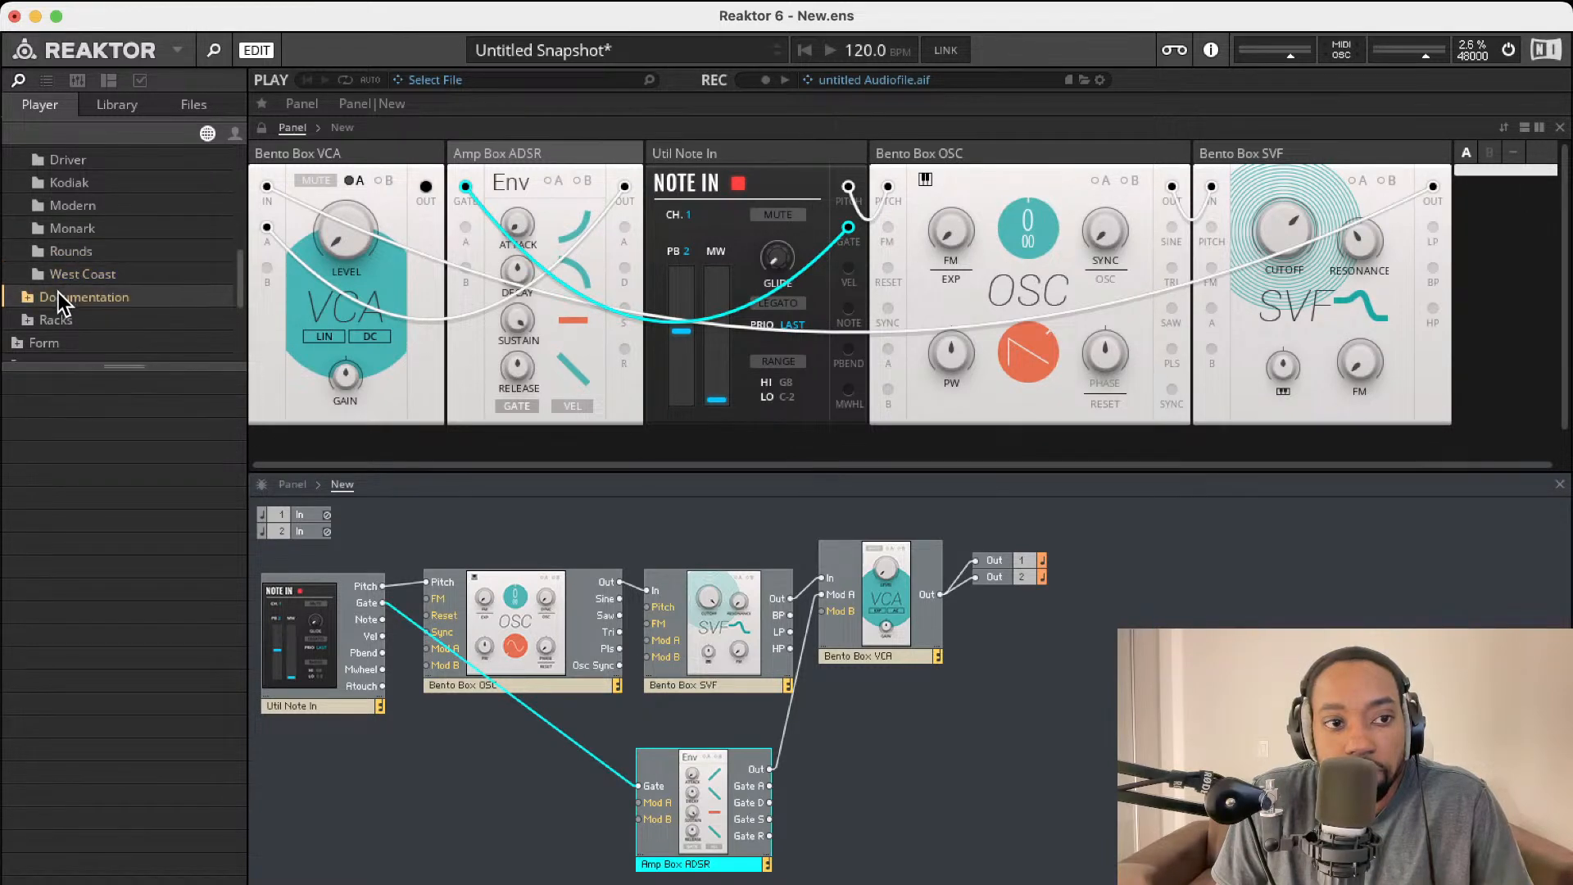
{"action": "left_click", "coordinate": [56, 254]}
{"action": "left_click", "coordinate": [65, 184]}
{"action": "left_click", "coordinate": [70, 159]}
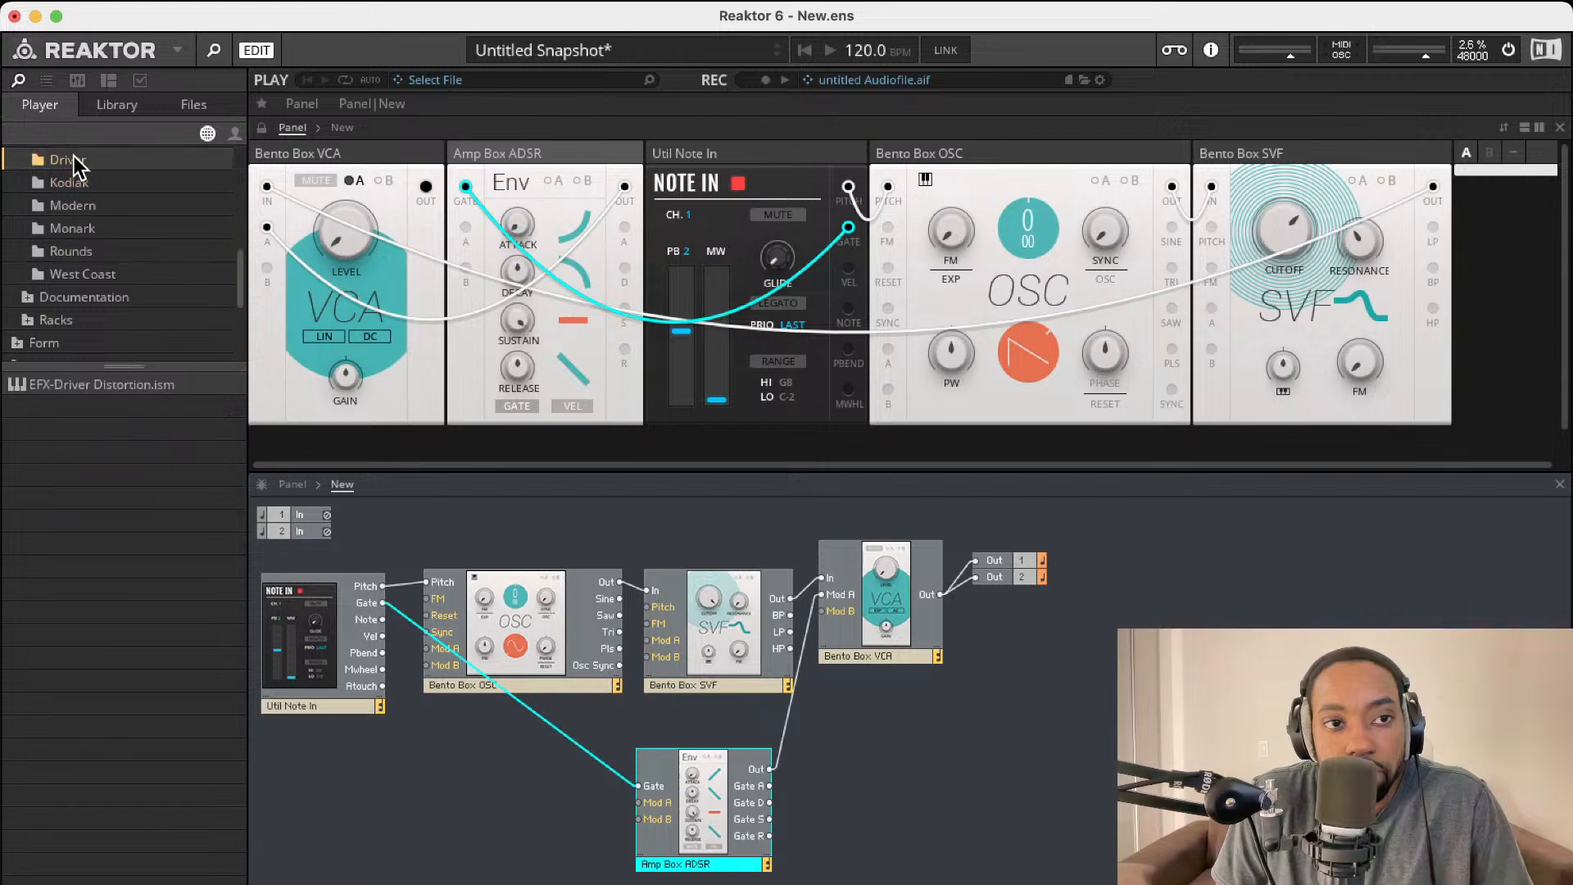
{"action": "left_click_drag", "start_coordinate": [86, 387], "coordinate": [1108, 613]}
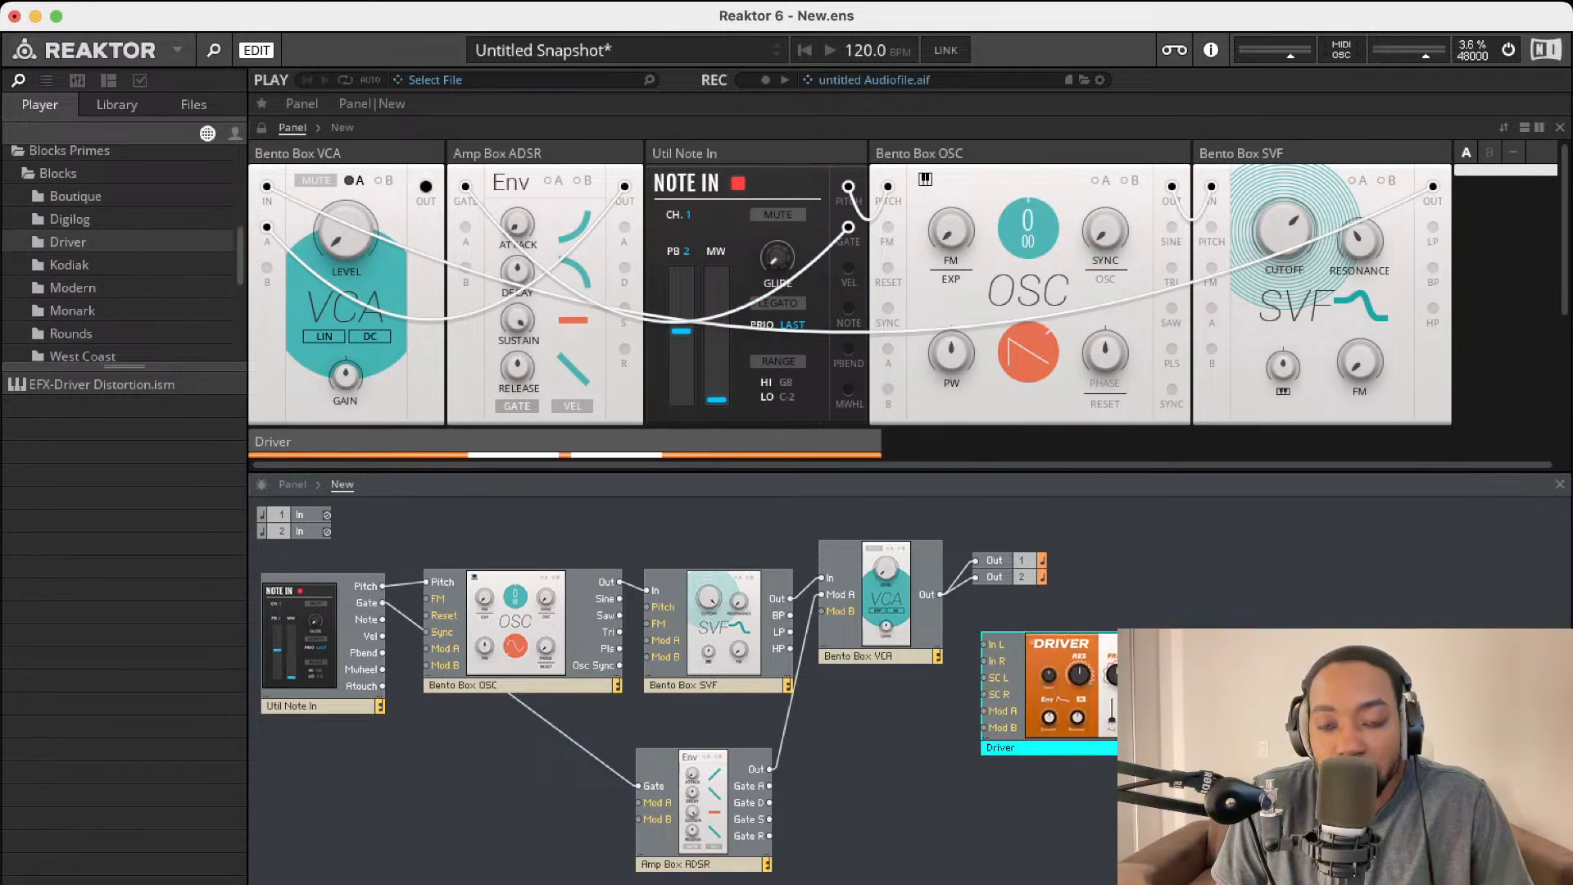
Step: Move the outputs away and insert Driver after the VCA, wiring VCA Out to In L and In R and Out L and R to outputs 1 and 2
{"action": "mouse_move", "coordinate": [973, 510]}
{"action": "left_mouse_down"}
{"action": "mouse_move", "coordinate": [1094, 599]}
{"action": "mouse_move", "coordinate": [1431, 574]}
{"action": "left_mouse_up"}
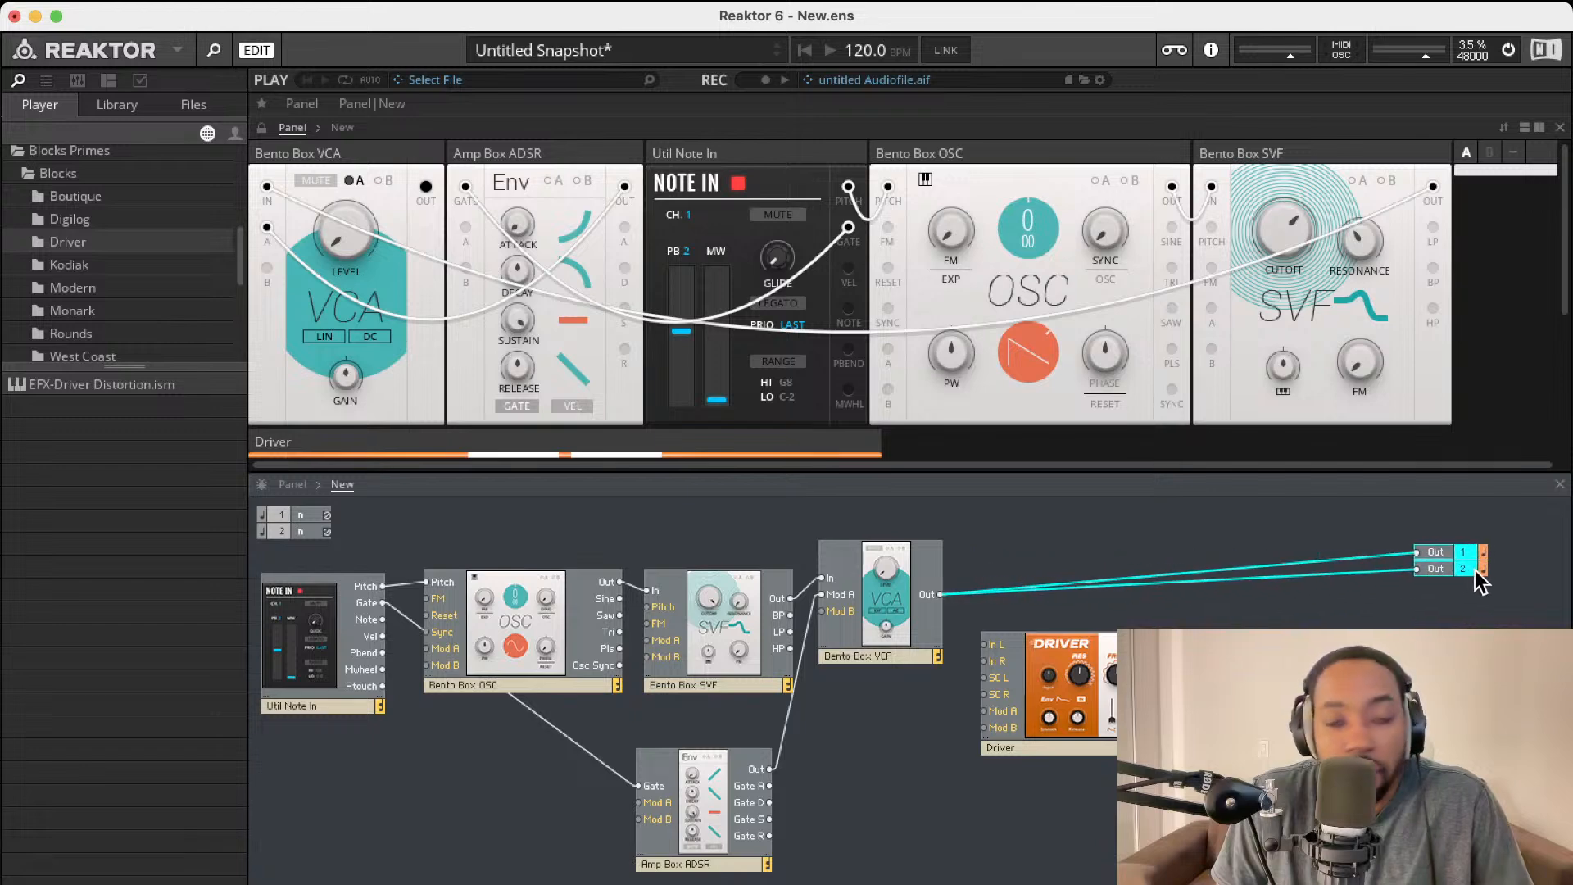
{"action": "left_click_drag", "start_coordinate": [1062, 655], "coordinate": [940, 593]}
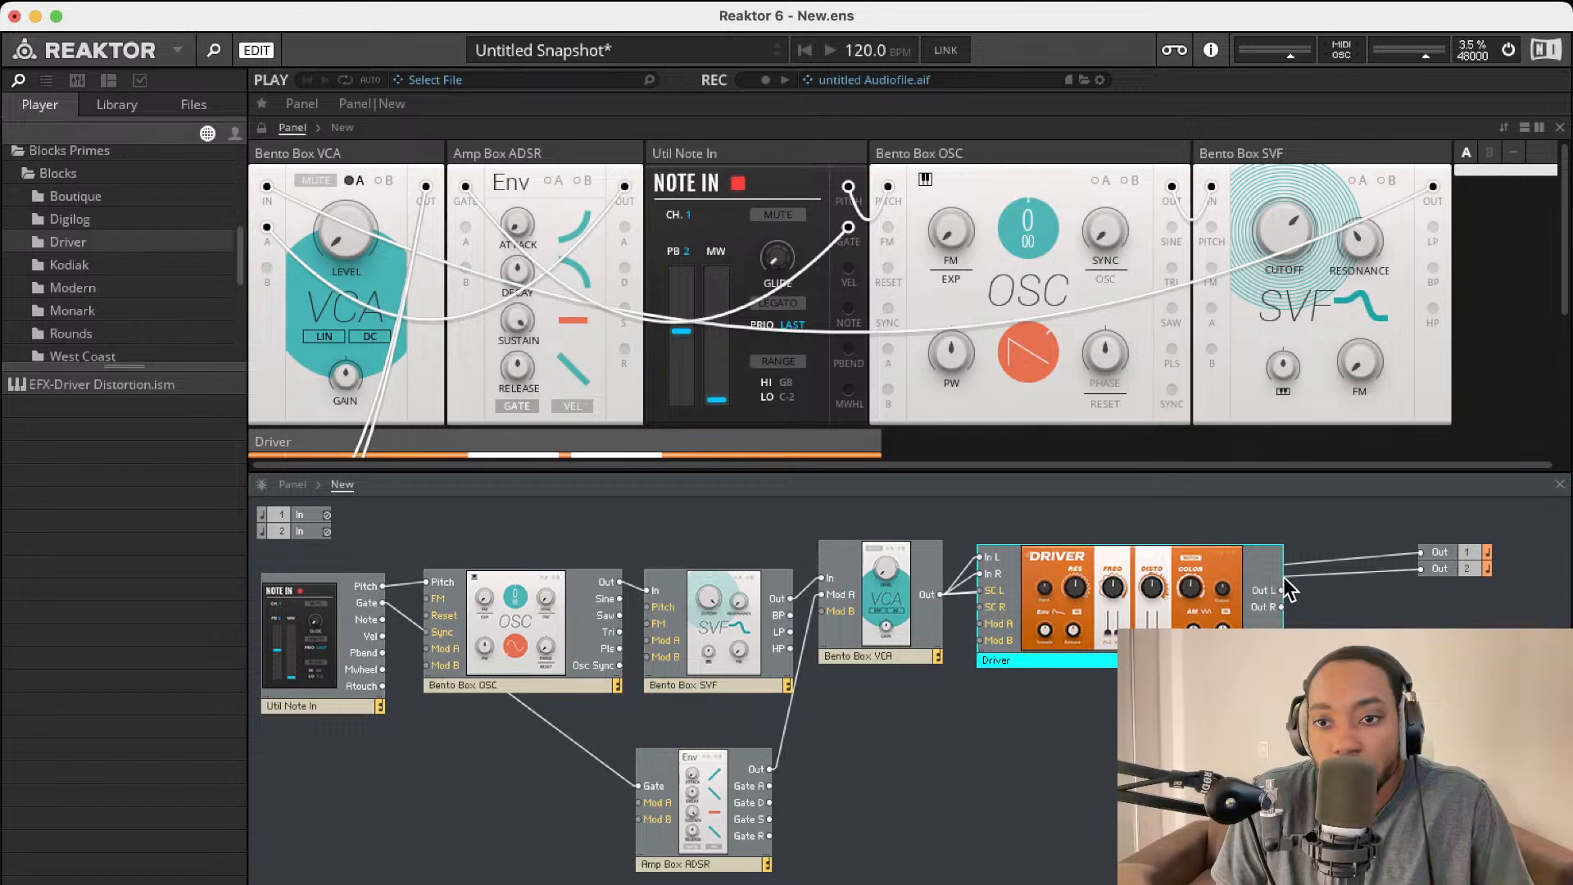
{"action": "left_click_drag", "start_coordinate": [1281, 591], "coordinate": [1440, 572]}
{"action": "mouse_move", "coordinate": [1142, 589]}
{"action": "left_mouse_down"}
{"action": "mouse_move", "coordinate": [1145, 572]}
{"action": "mouse_move", "coordinate": [1127, 568]}
{"action": "left_mouse_up"}
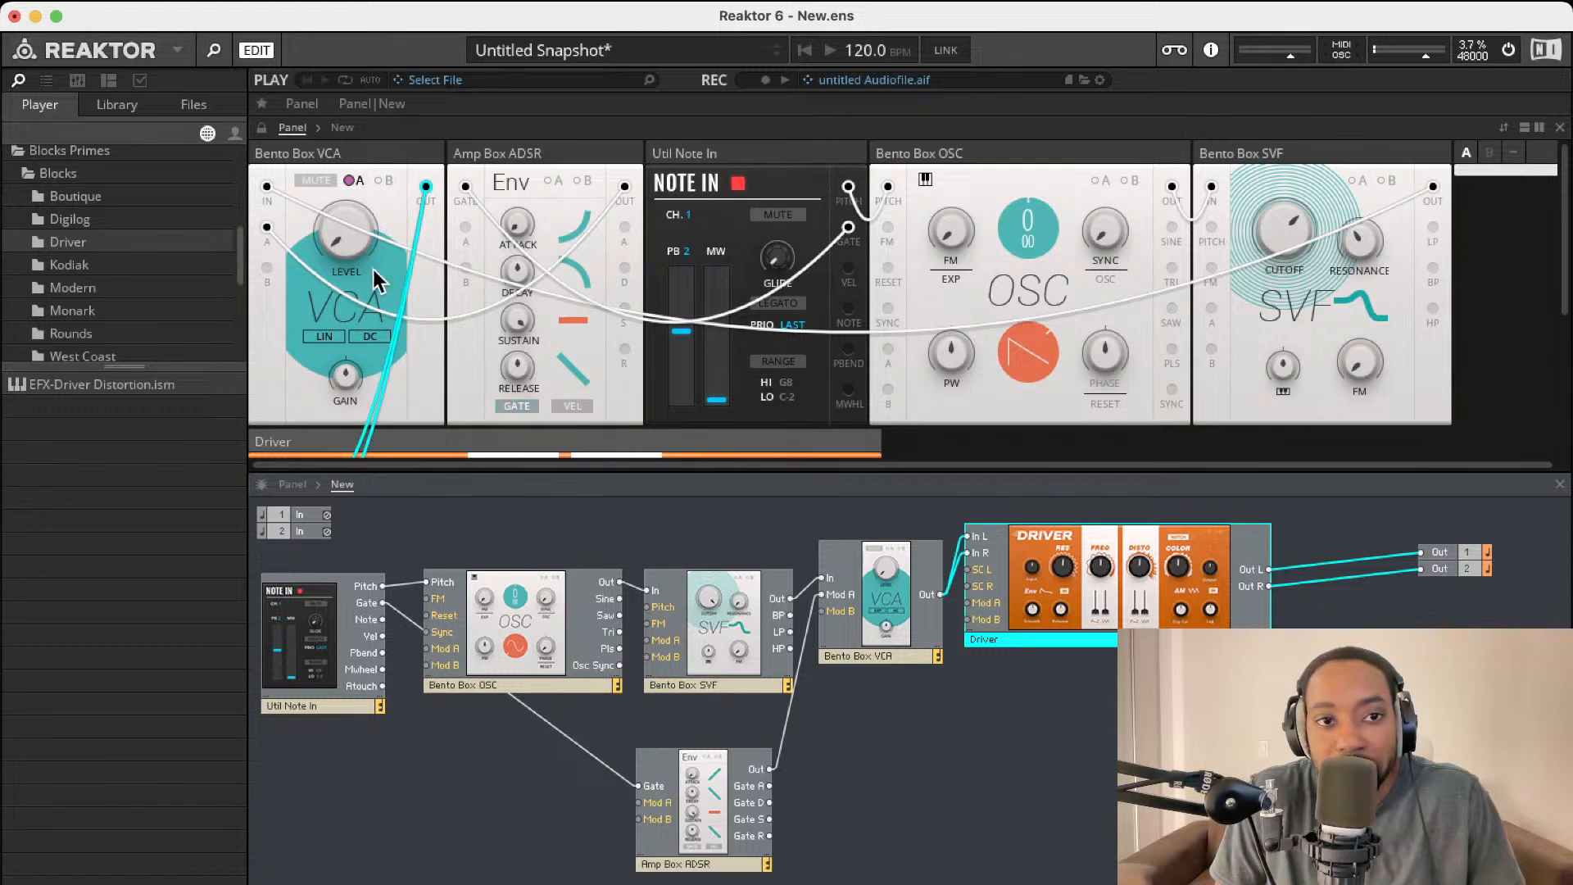
Step: Raise the VCA level, then adjust the Driver's resonance and frequency and set its distortion to 73.4
{"action": "left_click_drag", "start_coordinate": [351, 248], "coordinate": [349, 234]}
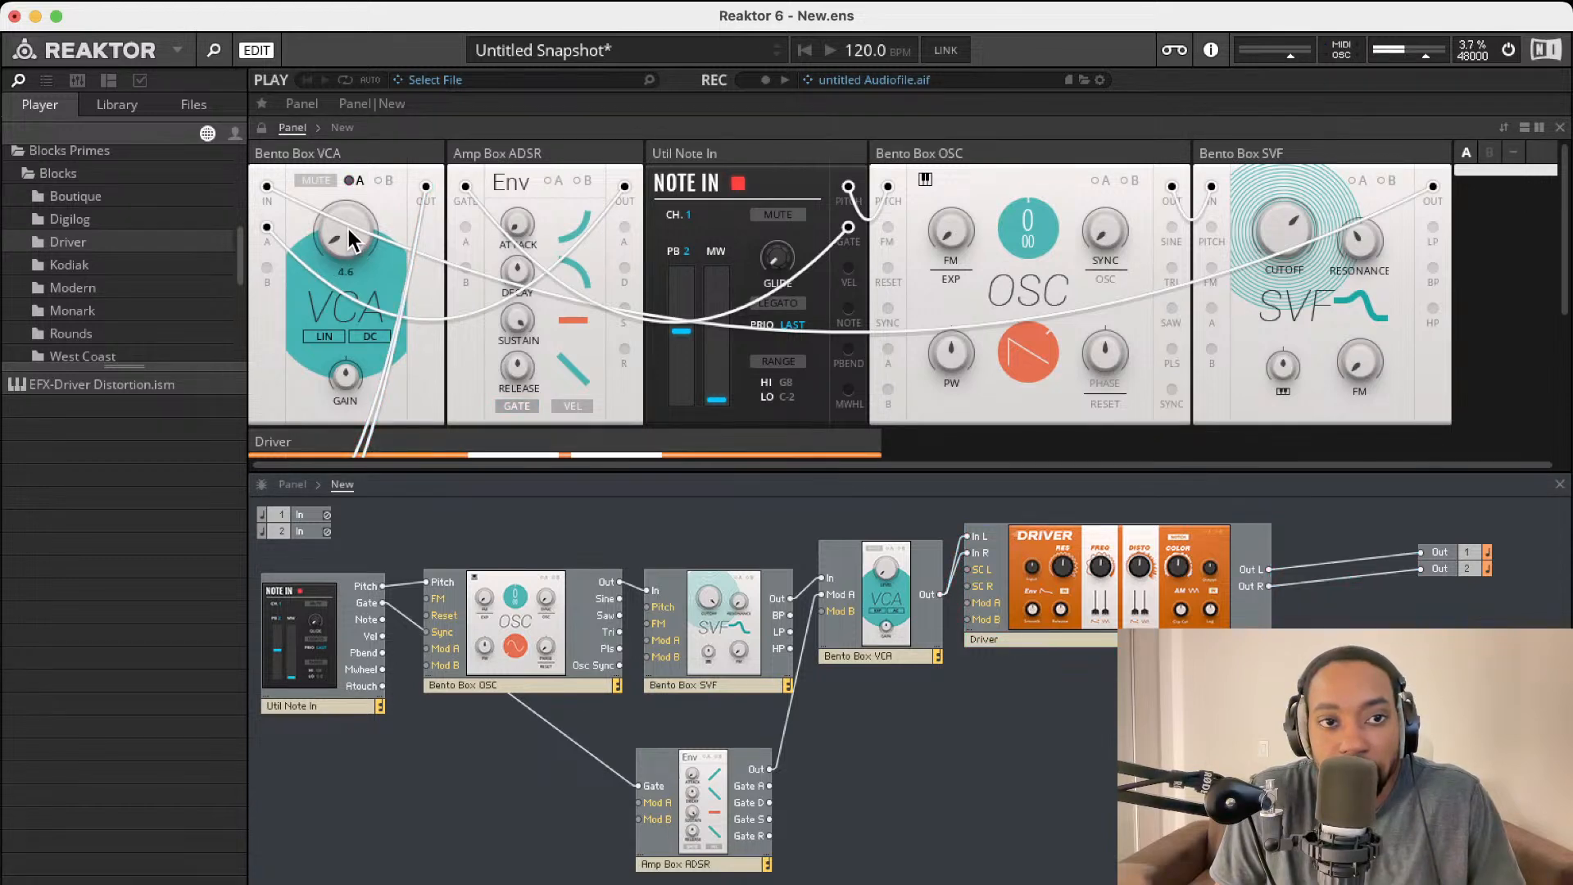
{"action": "scroll", "coordinate": [770, 332], "scroll_direction": "down", "scroll_amount": 3}
{"action": "scroll", "coordinate": [770, 332], "scroll_direction": "down", "scroll_amount": 3}
{"action": "left_click_drag", "start_coordinate": [440, 318], "coordinate": [541, 471]}
{"action": "left_click_drag", "start_coordinate": [516, 352], "coordinate": [542, 553]}
{"action": "left_click_drag", "start_coordinate": [628, 161], "coordinate": [641, 162]}
{"action": "left_click_drag", "start_coordinate": [616, 345], "coordinate": [616, 289]}
{"action": "left_click_drag", "start_coordinate": [512, 345], "coordinate": [563, 256]}
Step: Activate modulation A on the VCA and apply it to the Level knob
{"action": "scroll", "coordinate": [951, 358], "scroll_direction": "up", "scroll_amount": 1}
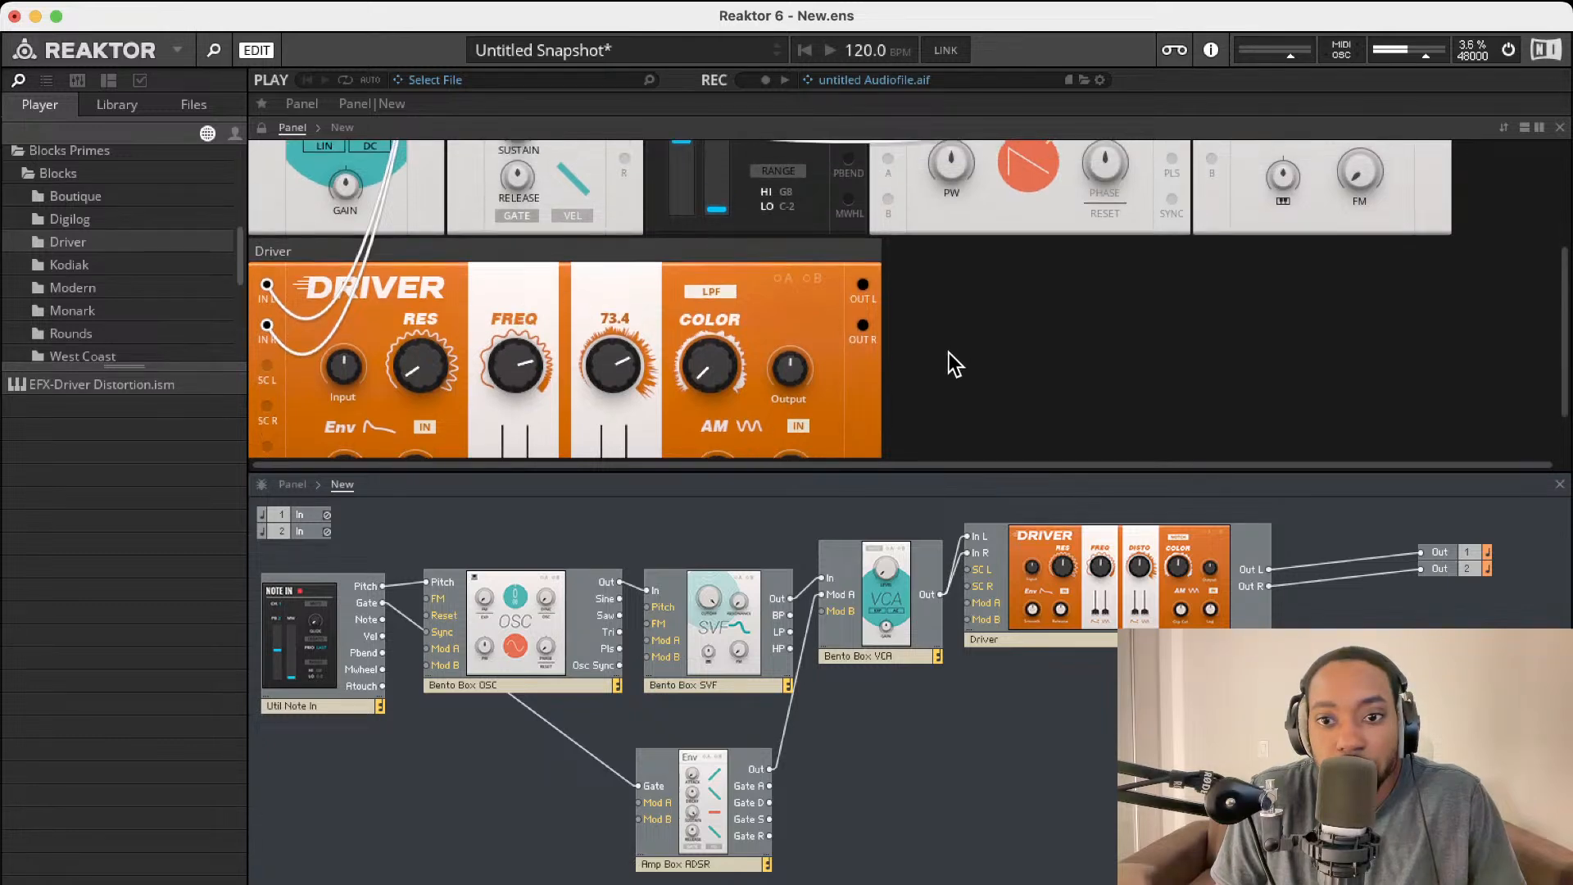
{"action": "scroll", "coordinate": [949, 347], "scroll_direction": "up", "scroll_amount": 5}
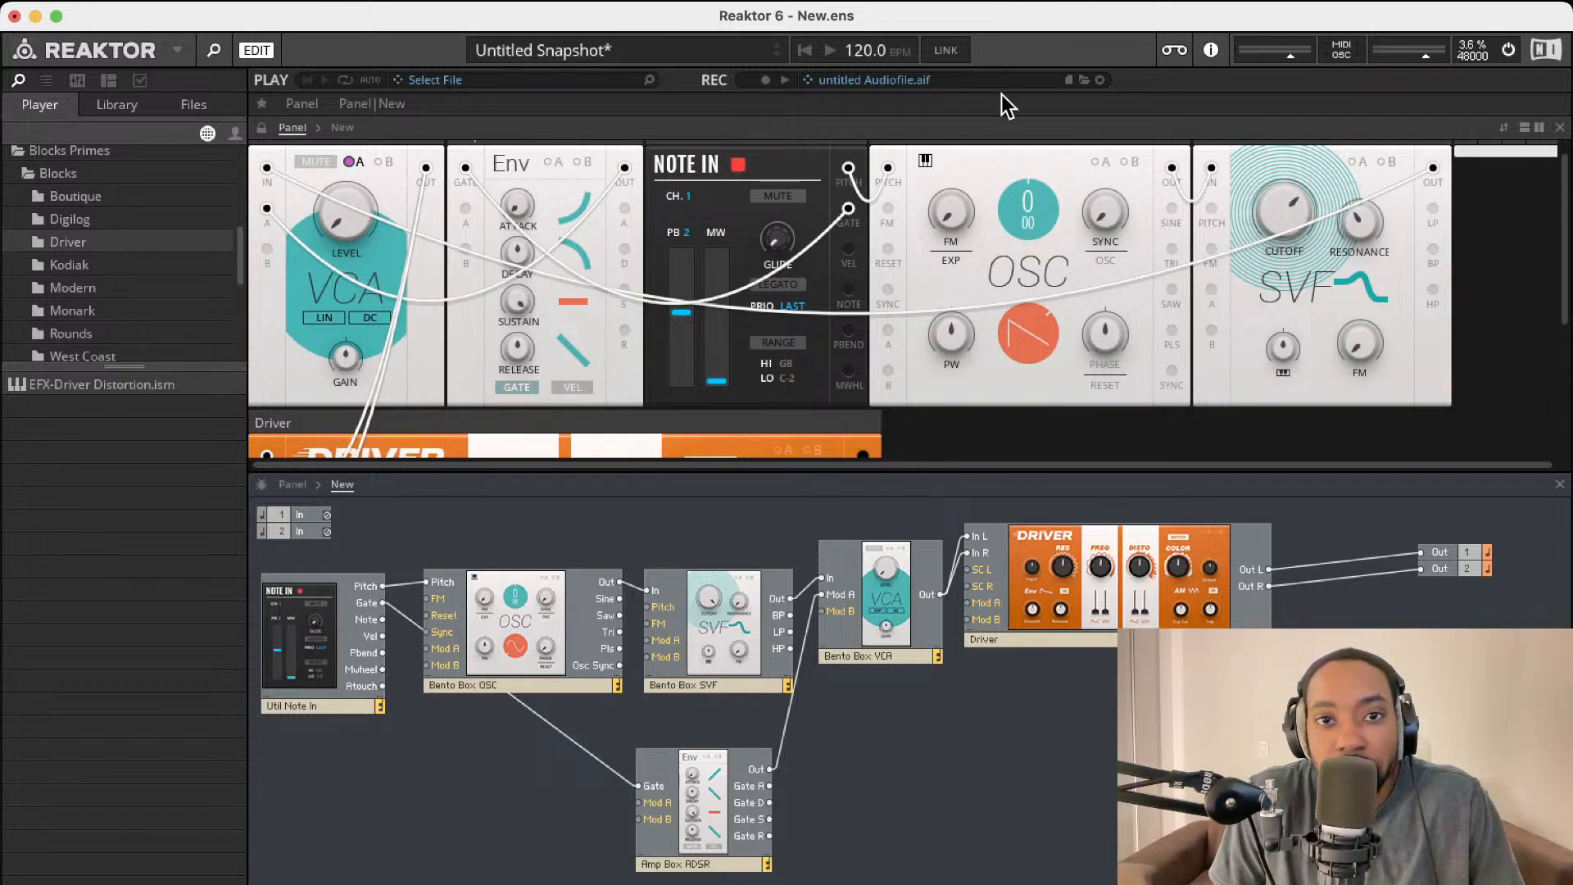
{"action": "left_click", "coordinate": [353, 162]}
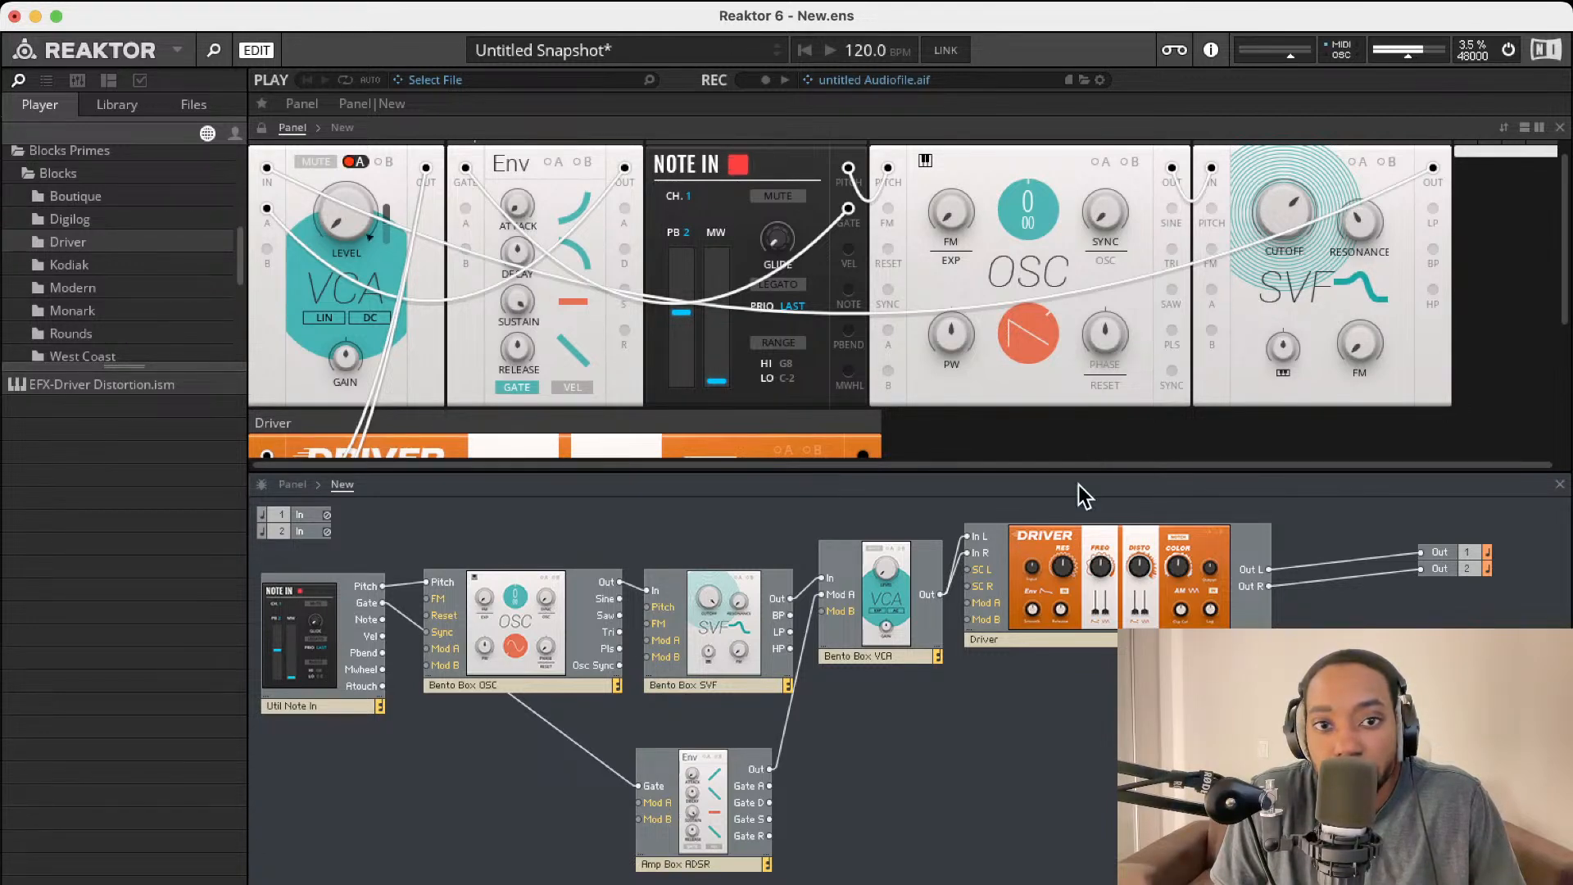
Step: Add the EFX-Rounds Reverb block from the Rounds folder and place it after the Driver in the structure
{"action": "scroll", "coordinate": [958, 390], "scroll_direction": "down", "scroll_amount": 3}
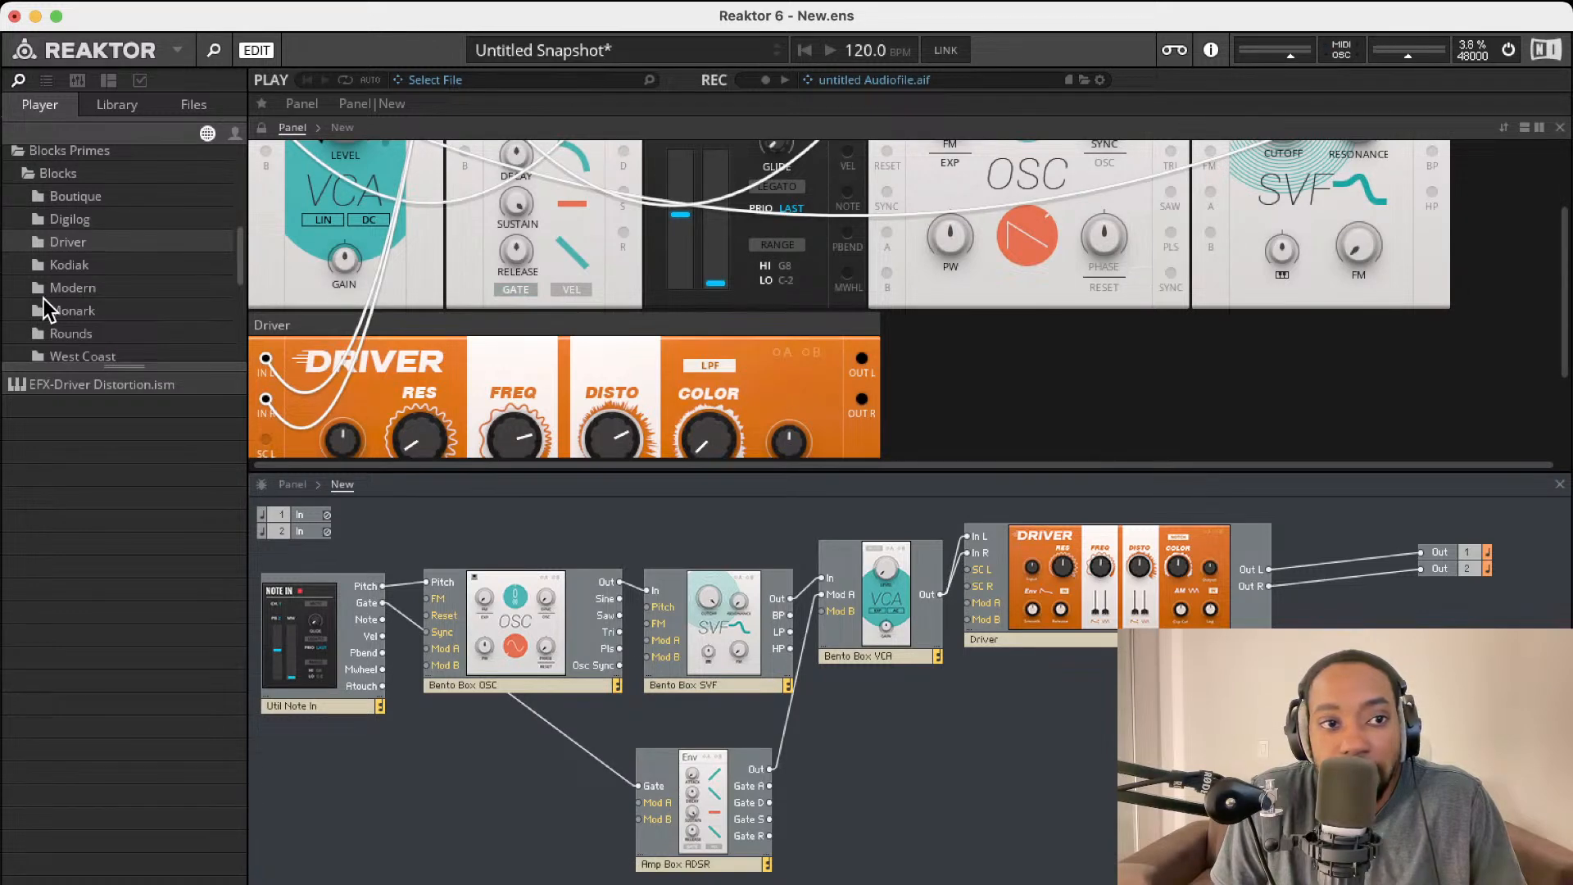
{"action": "left_click", "coordinate": [69, 334]}
{"action": "double_click", "coordinate": [102, 407]}
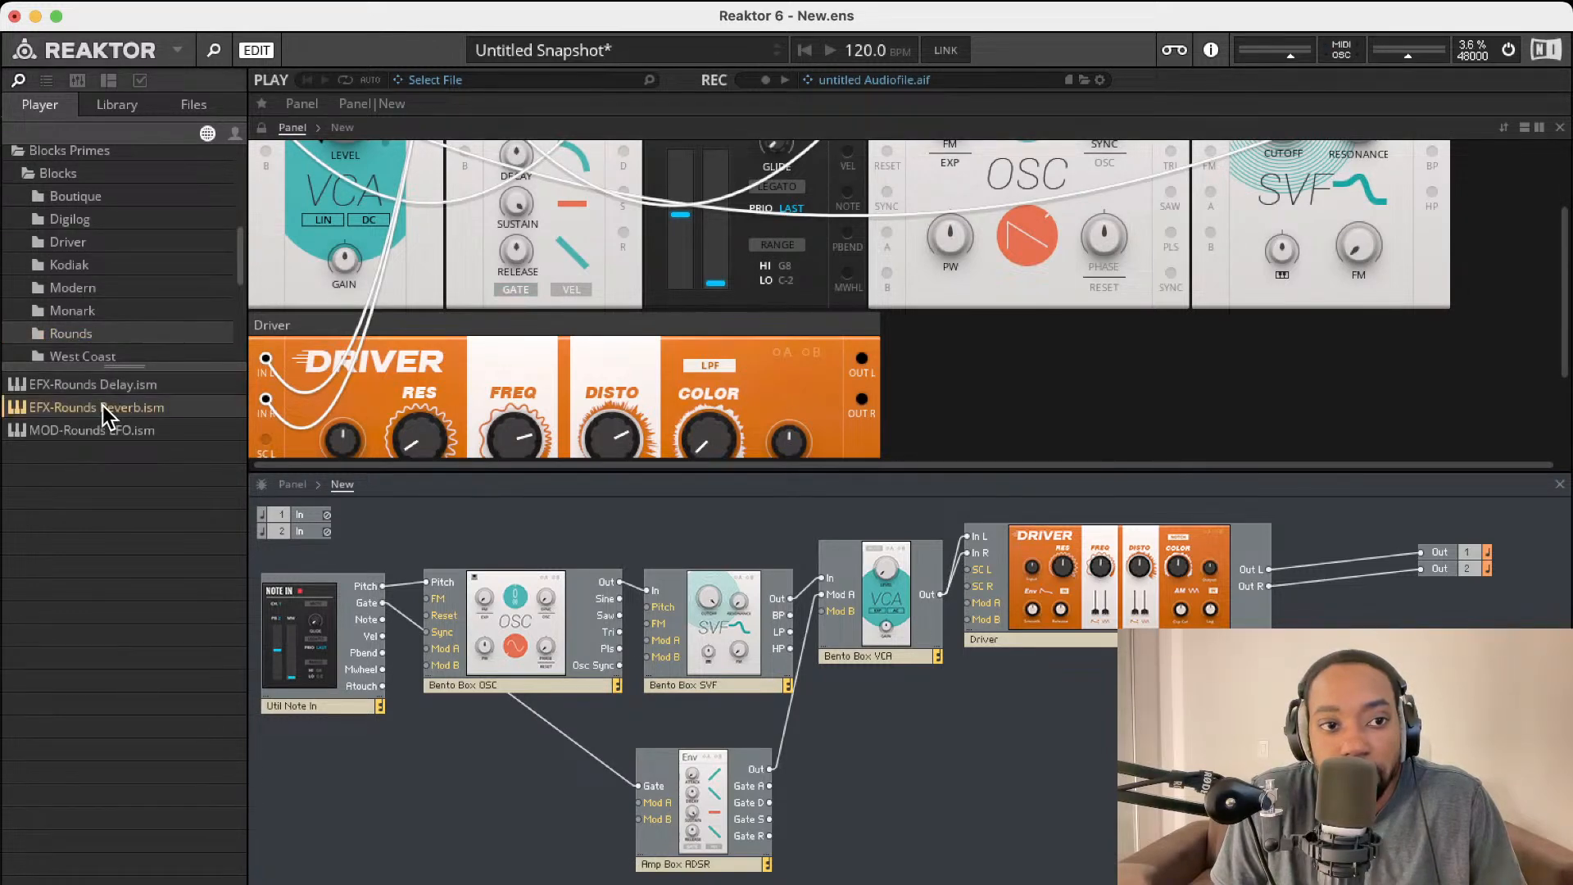
{"action": "left_click_drag", "start_coordinate": [1076, 559], "coordinate": [1412, 601]}
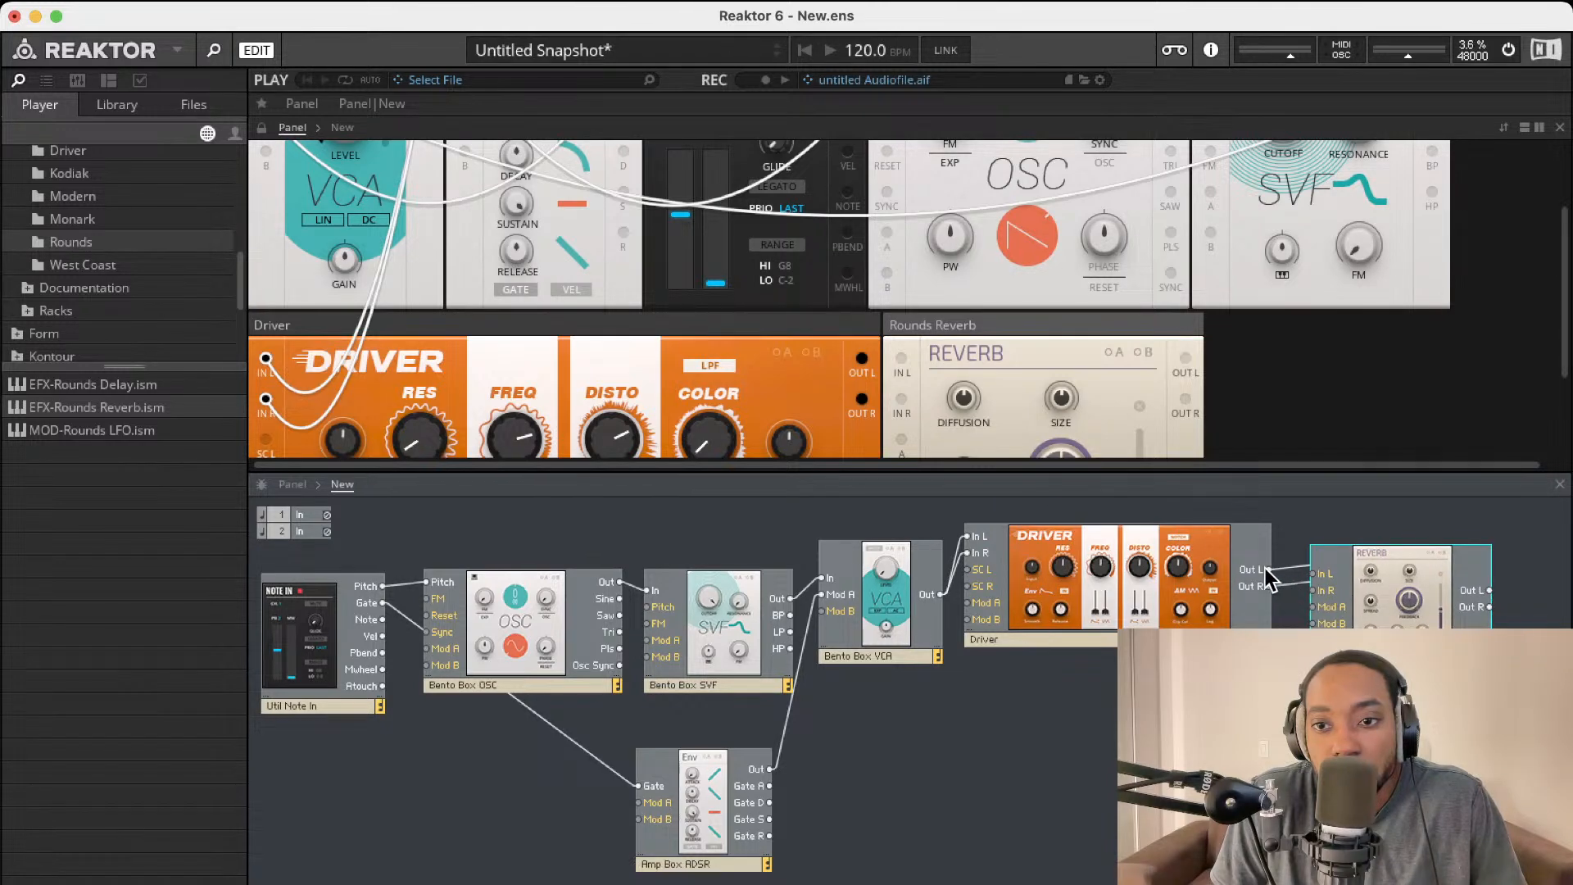
Step: Wire Driver Out L and R to Reverb In L and R and Reverb Out L and R to outputs 1 and 2, spacing the blocks apart
{"action": "left_click_drag", "start_coordinate": [1271, 570], "coordinate": [1305, 583]}
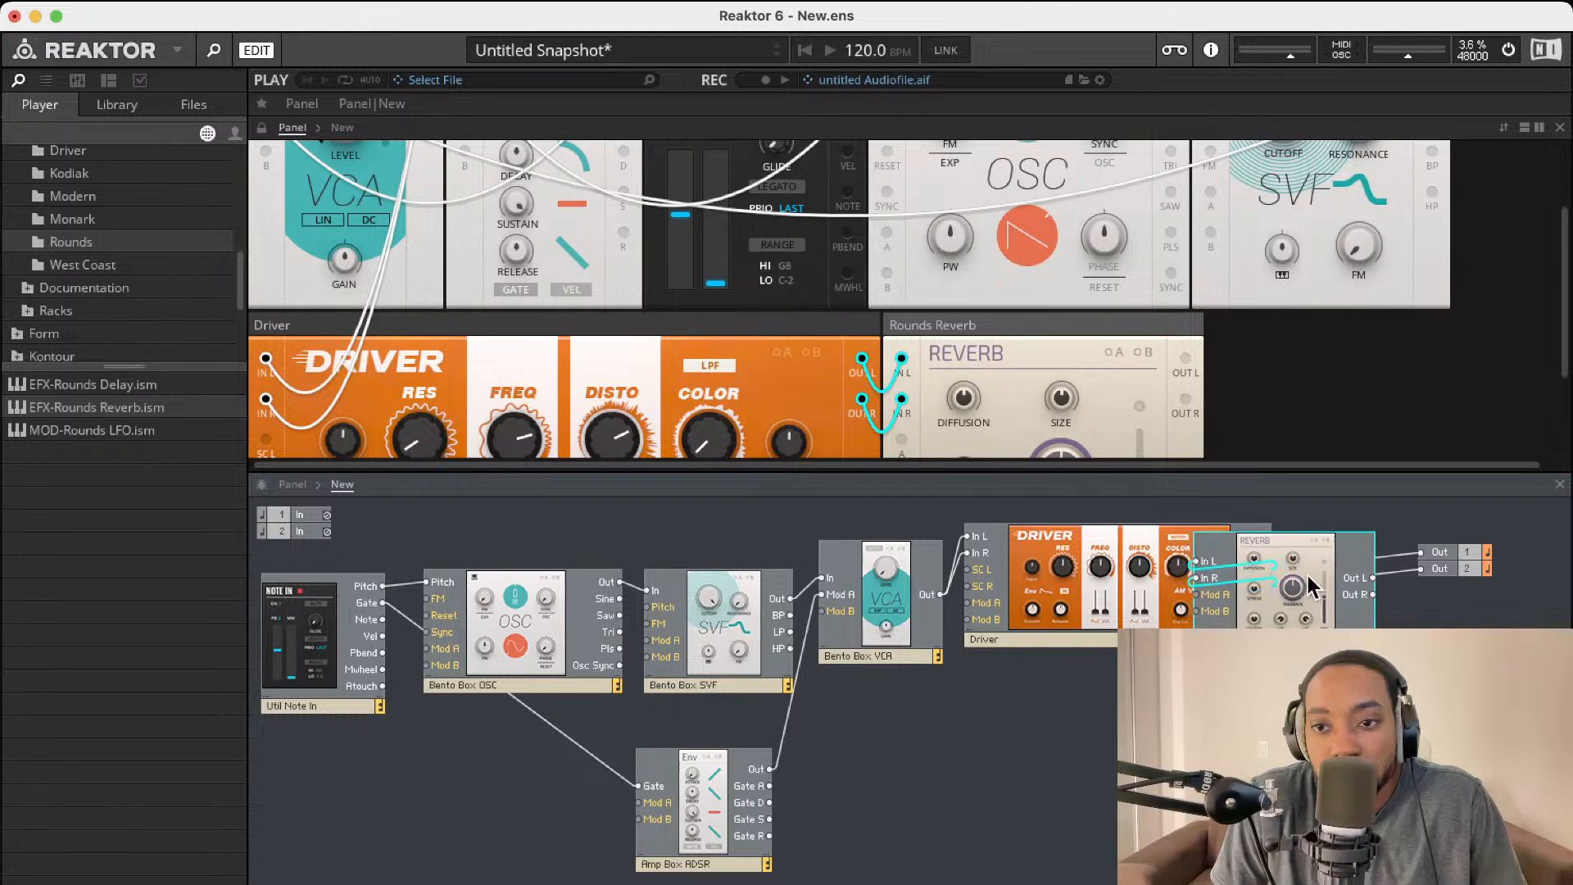
{"action": "left_click_drag", "start_coordinate": [1430, 550], "coordinate": [1429, 552]}
{"action": "left_click_drag", "start_coordinate": [1374, 595], "coordinate": [1423, 571]}
{"action": "left_click_drag", "start_coordinate": [1304, 575], "coordinate": [1409, 564]}
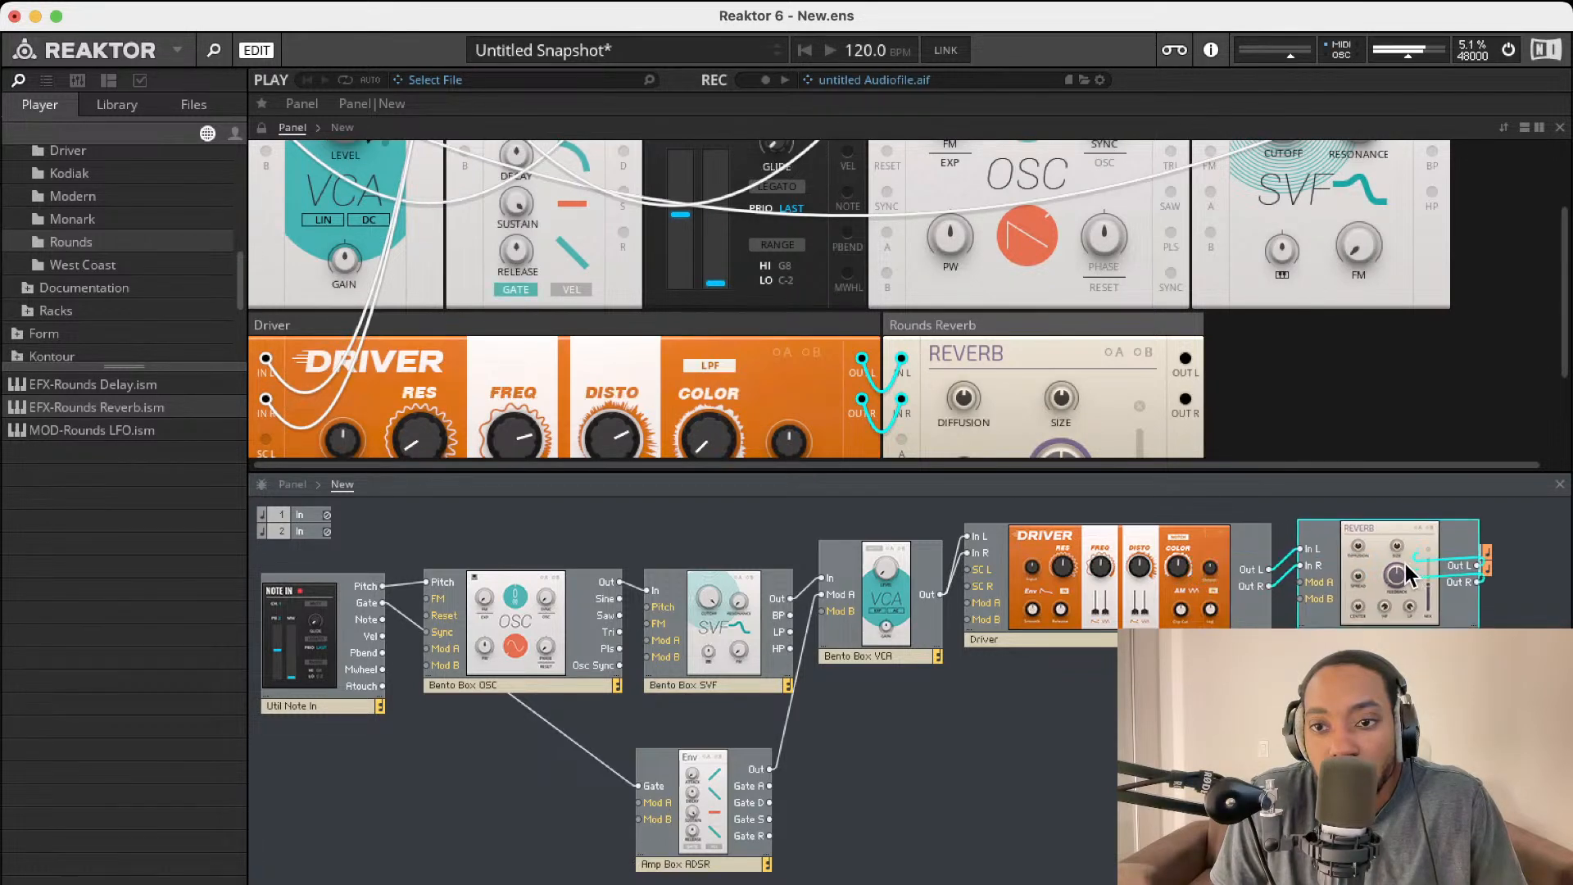
{"action": "scroll", "coordinate": [1049, 410], "scroll_direction": "down", "scroll_amount": 2}
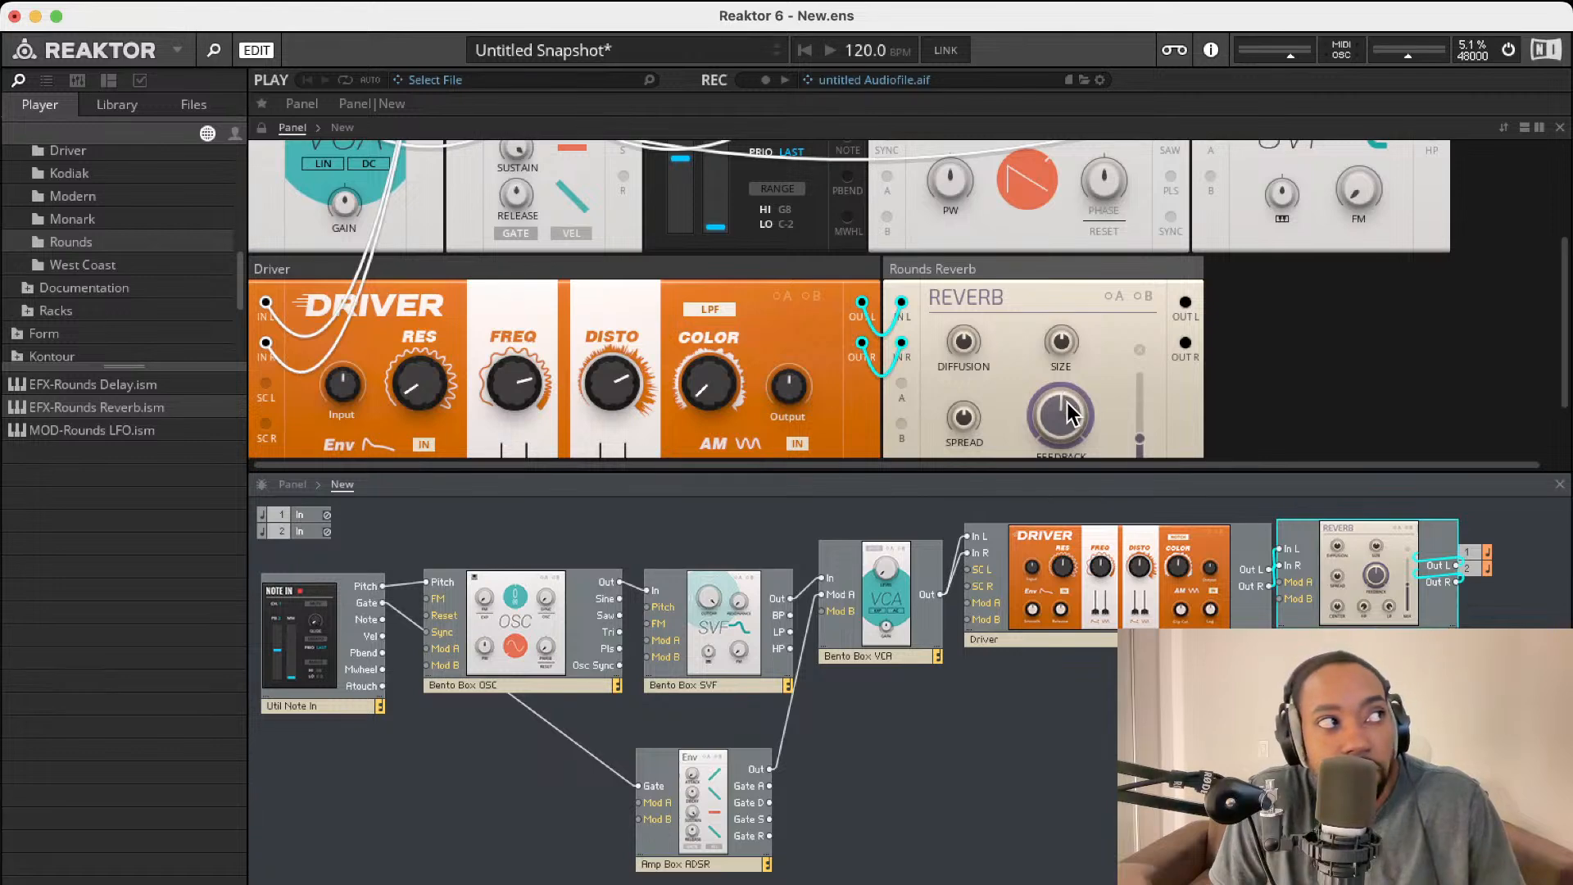
{"action": "left_click_drag", "start_coordinate": [1474, 525], "coordinate": [1546, 569]}
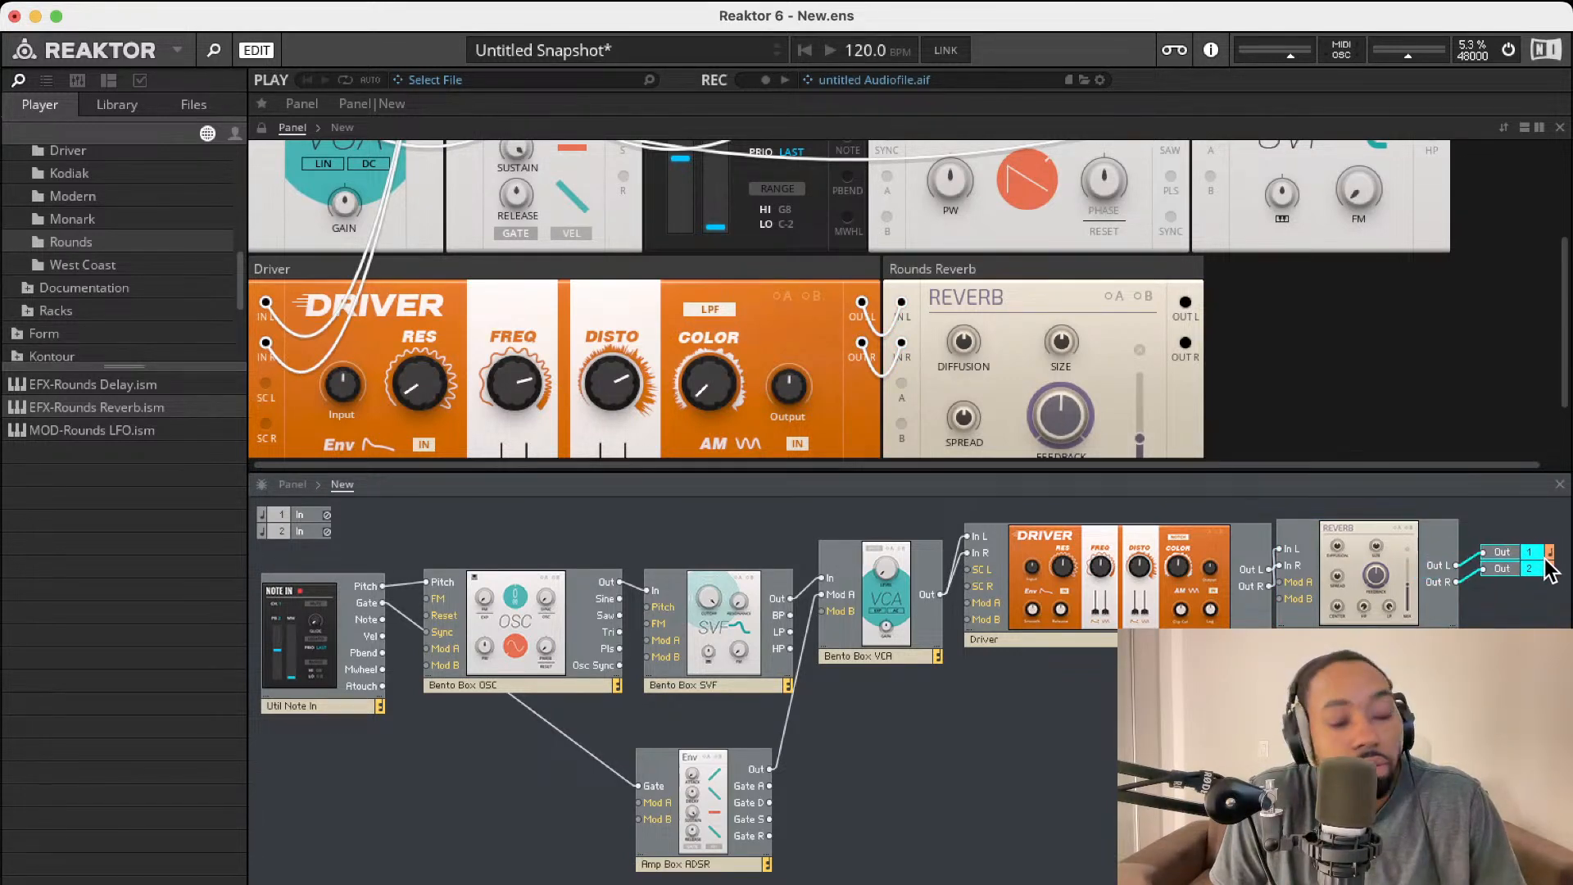
Step: Rearrange the Amp Box ADSR, Driver, Rounds Reverb and output terminals into a second row beneath the main synth blocks in the structure
{"action": "left_click_drag", "start_coordinate": [1061, 619], "coordinate": [836, 873]}
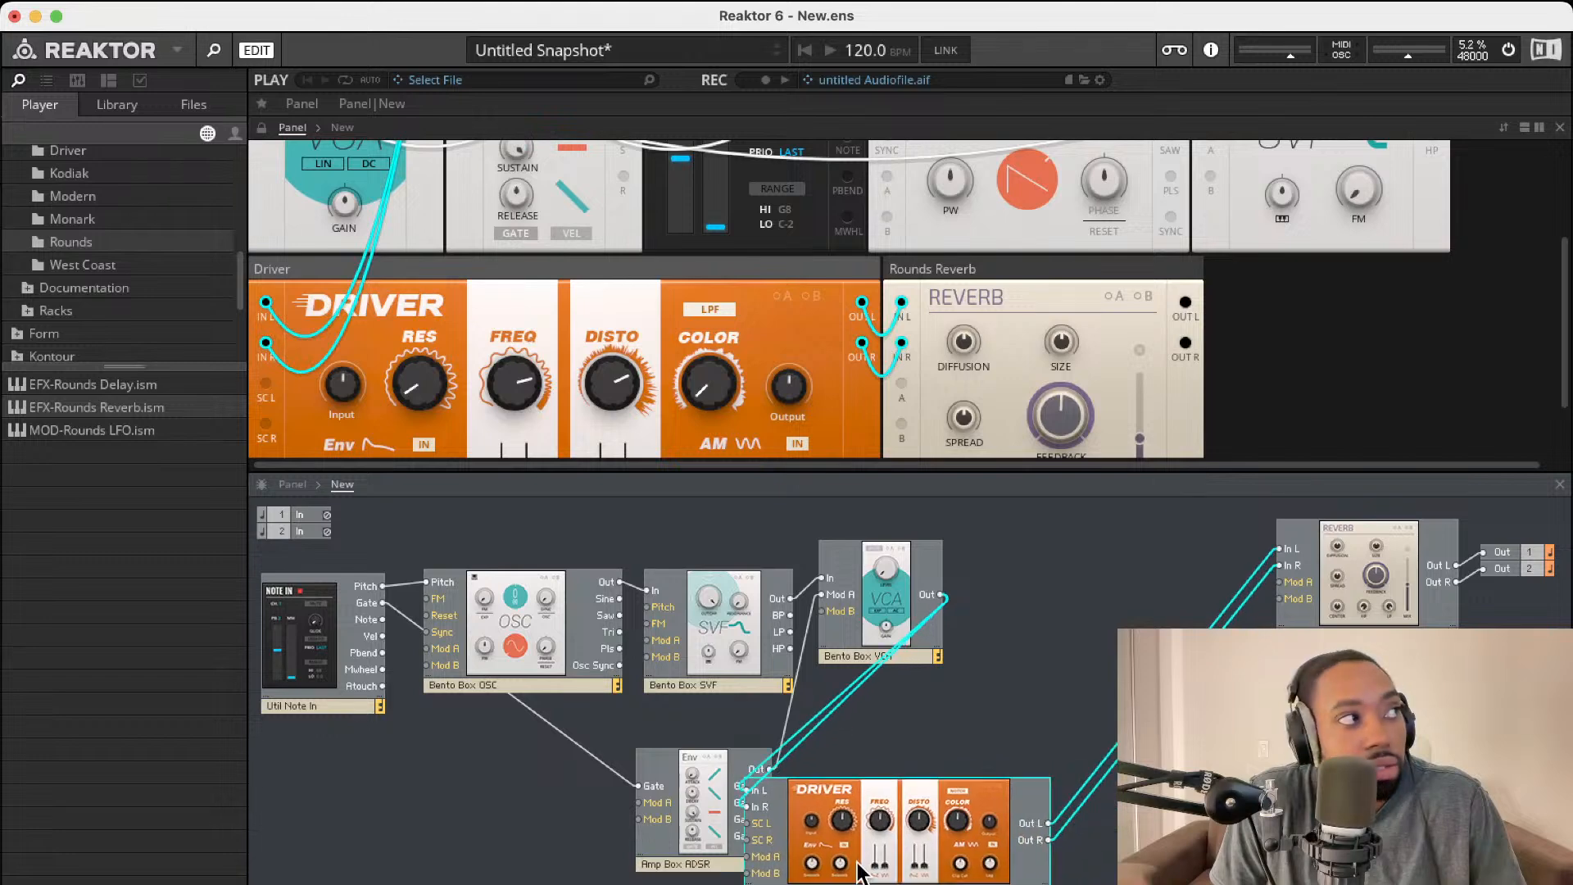
{"action": "left_click_drag", "start_coordinate": [696, 852], "coordinate": [351, 861]}
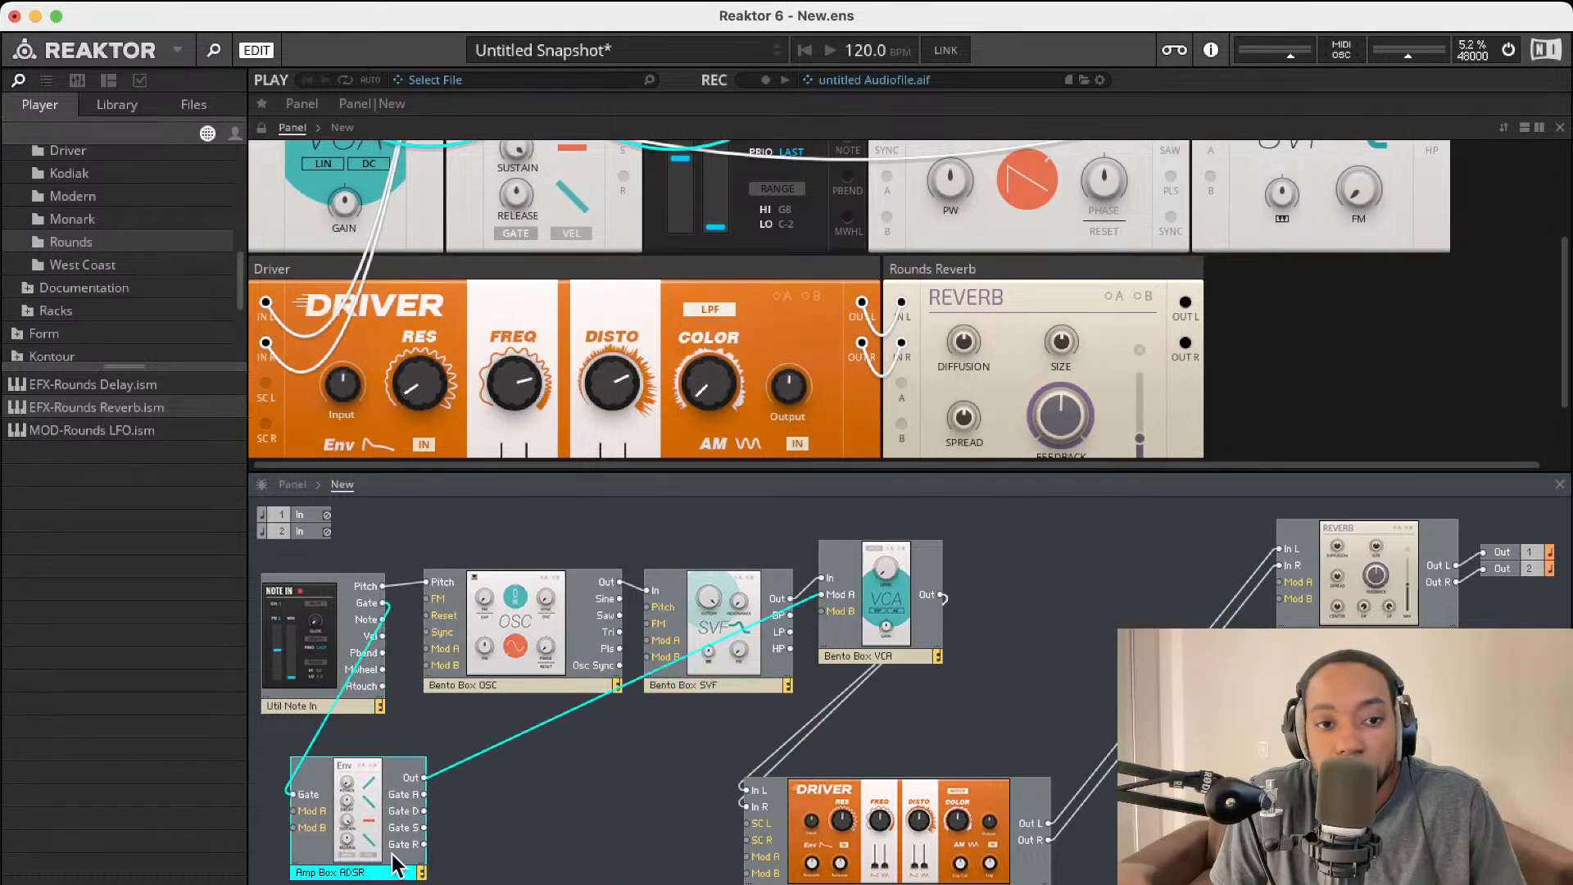
{"action": "left_click_drag", "start_coordinate": [954, 823], "coordinate": [687, 807]}
{"action": "left_click_drag", "start_coordinate": [1268, 511], "coordinate": [1544, 590]}
{"action": "left_click_drag", "start_coordinate": [1407, 590], "coordinate": [962, 801]}
Step: Shift the oscillator, SVF and VCA blocks together to the right, and move the Note In block up beside the oscillator
{"action": "left_click_drag", "start_coordinate": [524, 546], "coordinate": [1006, 631]}
{"action": "left_click_drag", "start_coordinate": [875, 573], "coordinate": [924, 569]}
{"action": "left_click", "coordinate": [344, 623]}
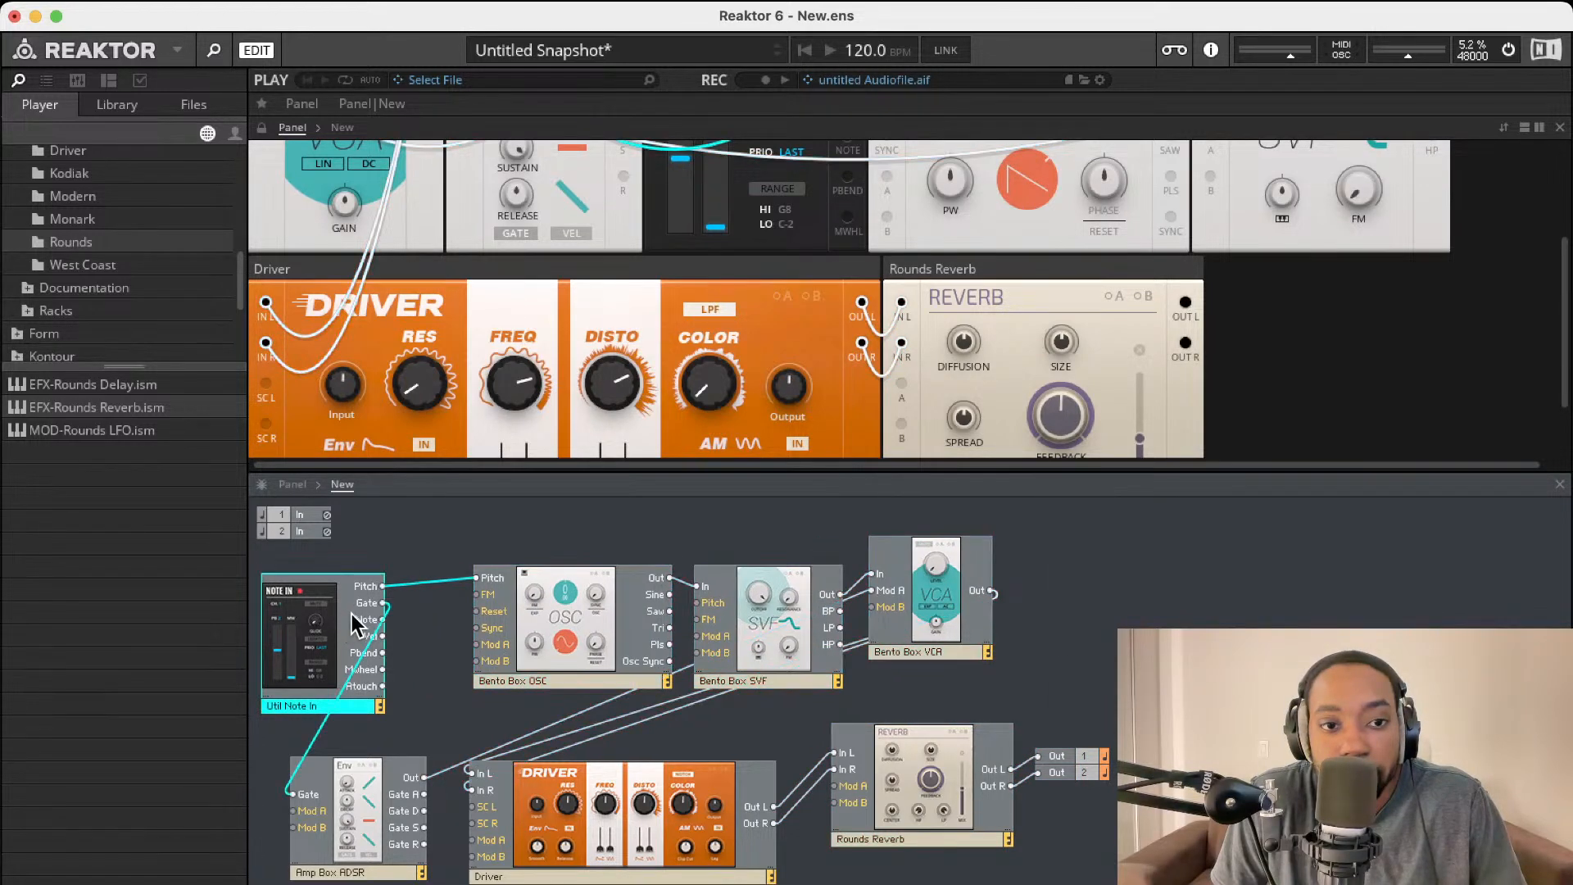
{"action": "right_click", "coordinate": [336, 607]}
{"action": "left_click", "coordinate": [312, 614]}
{"action": "left_click_drag", "start_coordinate": [309, 614], "coordinate": [345, 575]}
{"action": "left_click", "coordinate": [1196, 681]}
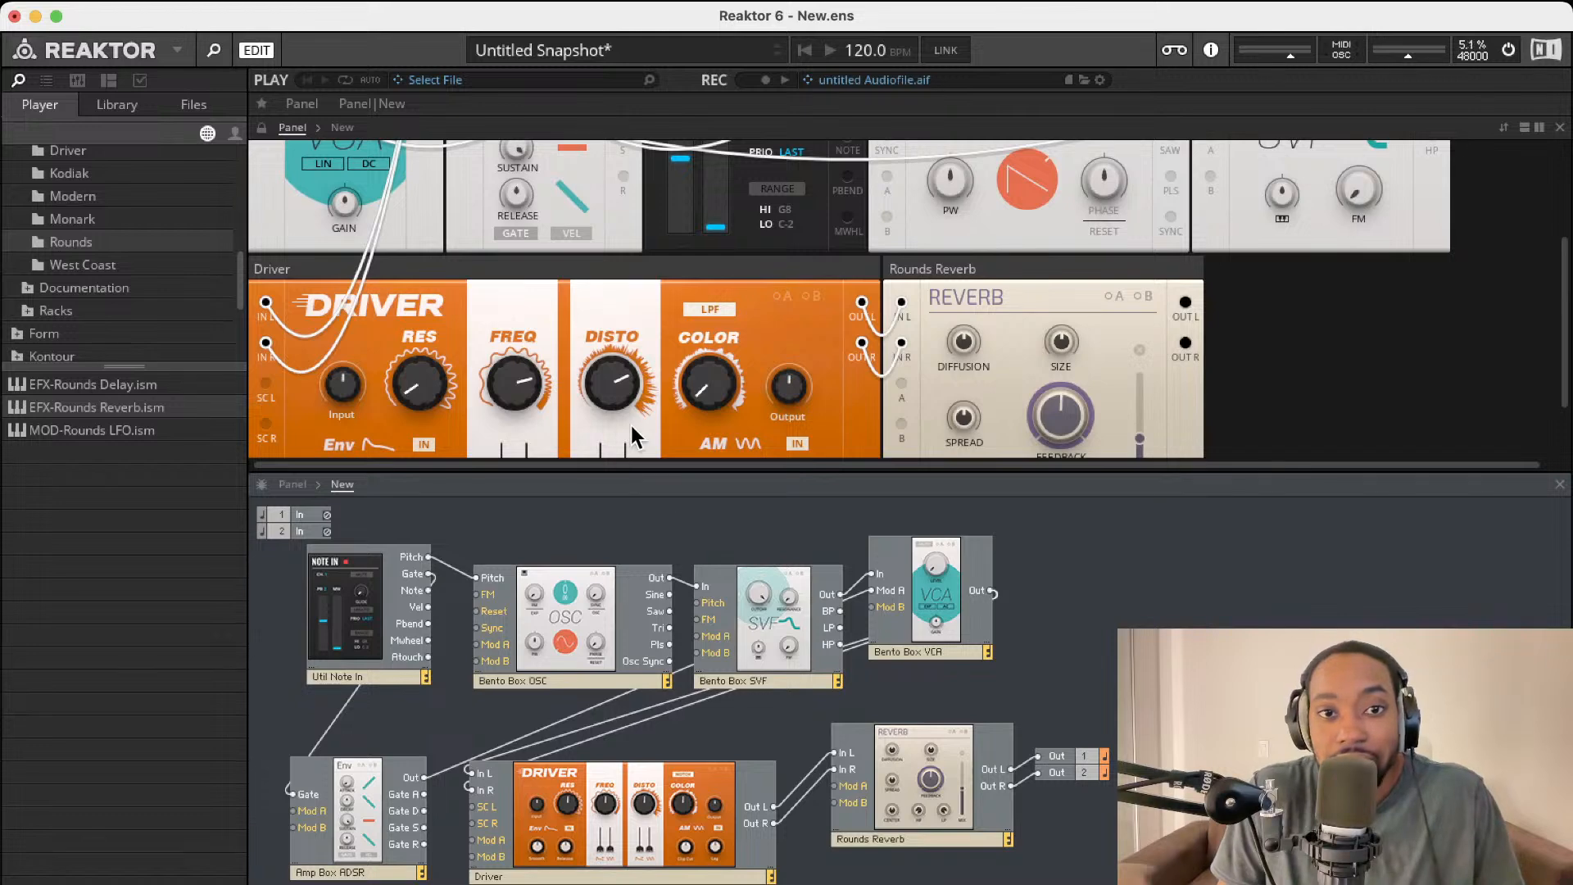
Step: Lower the Driver's distortion, set its color to 63, and move the Driver block beside the Reverb in the structure
{"action": "left_click_drag", "start_coordinate": [623, 393], "coordinate": [647, 489]}
{"action": "left_click_drag", "start_coordinate": [704, 373], "coordinate": [734, 271]}
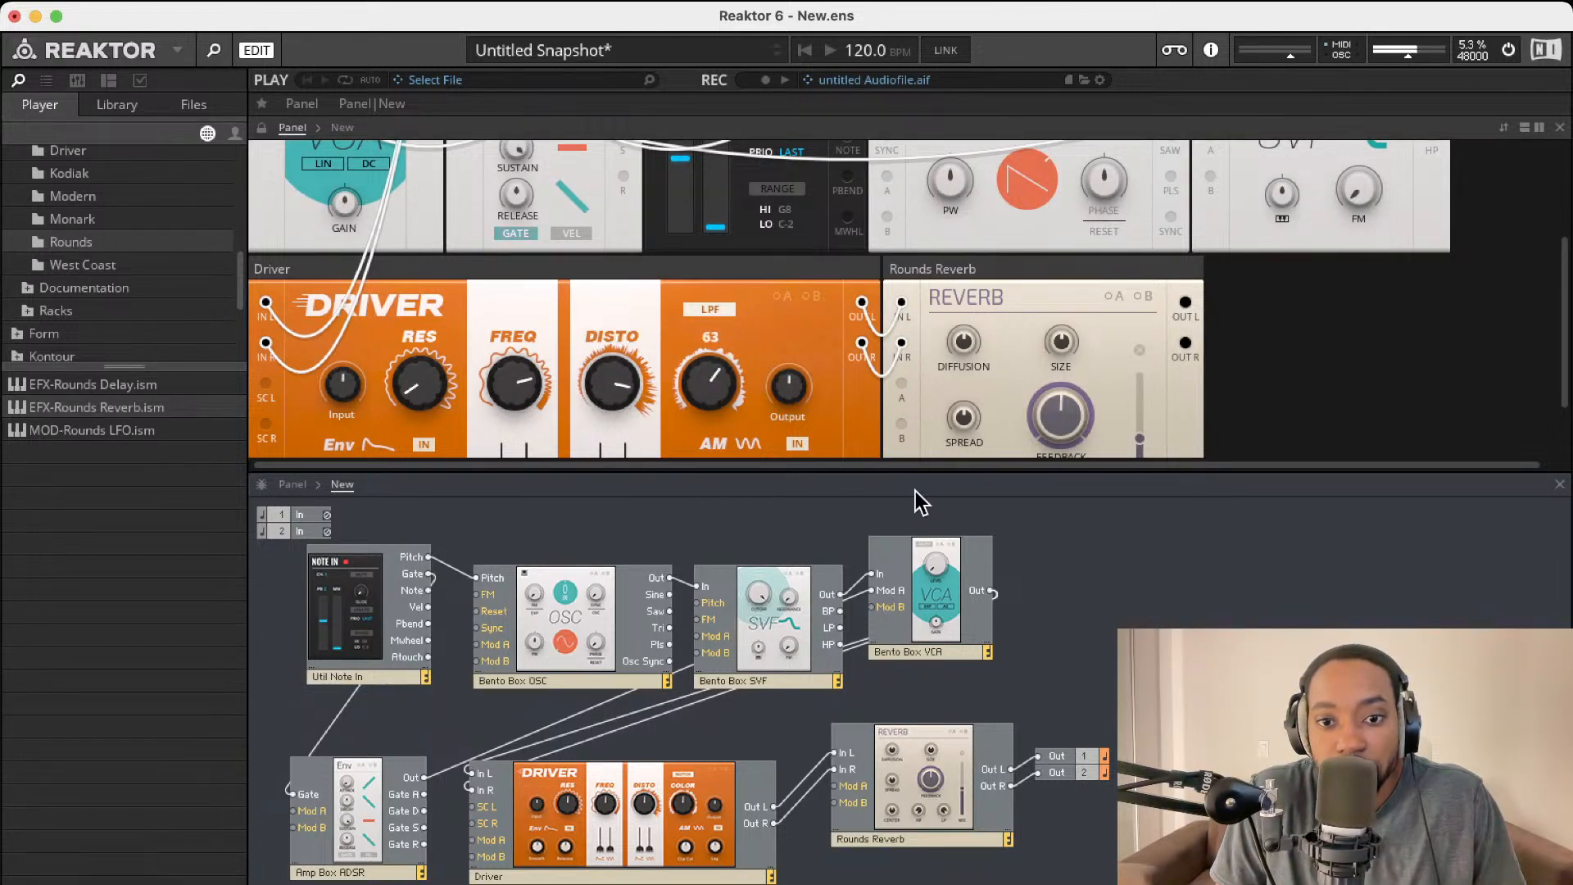
{"action": "left_click_drag", "start_coordinate": [568, 823], "coordinate": [620, 774]}
Step: Set the Driver's distortion to 67.7, color to 67.1, resonance to 40.3 and envelope release to 42.5
{"action": "scroll", "coordinate": [407, 401], "scroll_direction": "up", "scroll_amount": 5}
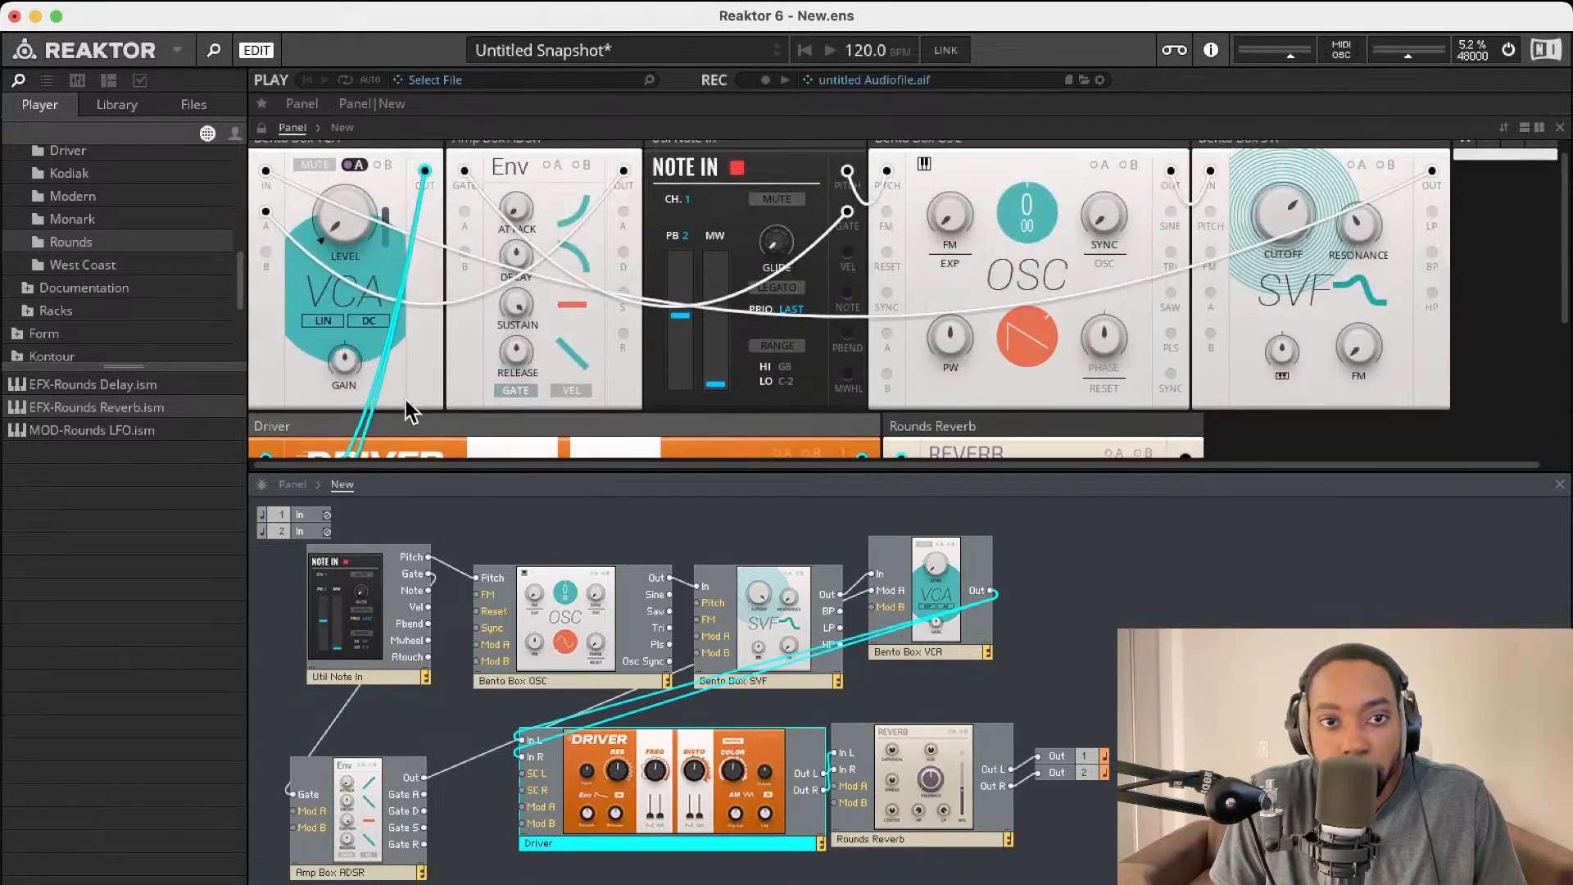
{"action": "scroll", "coordinate": [508, 401], "scroll_direction": "down", "scroll_amount": 1}
{"action": "scroll", "coordinate": [554, 366], "scroll_direction": "down", "scroll_amount": 5}
{"action": "left_click_drag", "start_coordinate": [610, 301], "coordinate": [614, 283]}
{"action": "left_click_drag", "start_coordinate": [711, 300], "coordinate": [721, 270]}
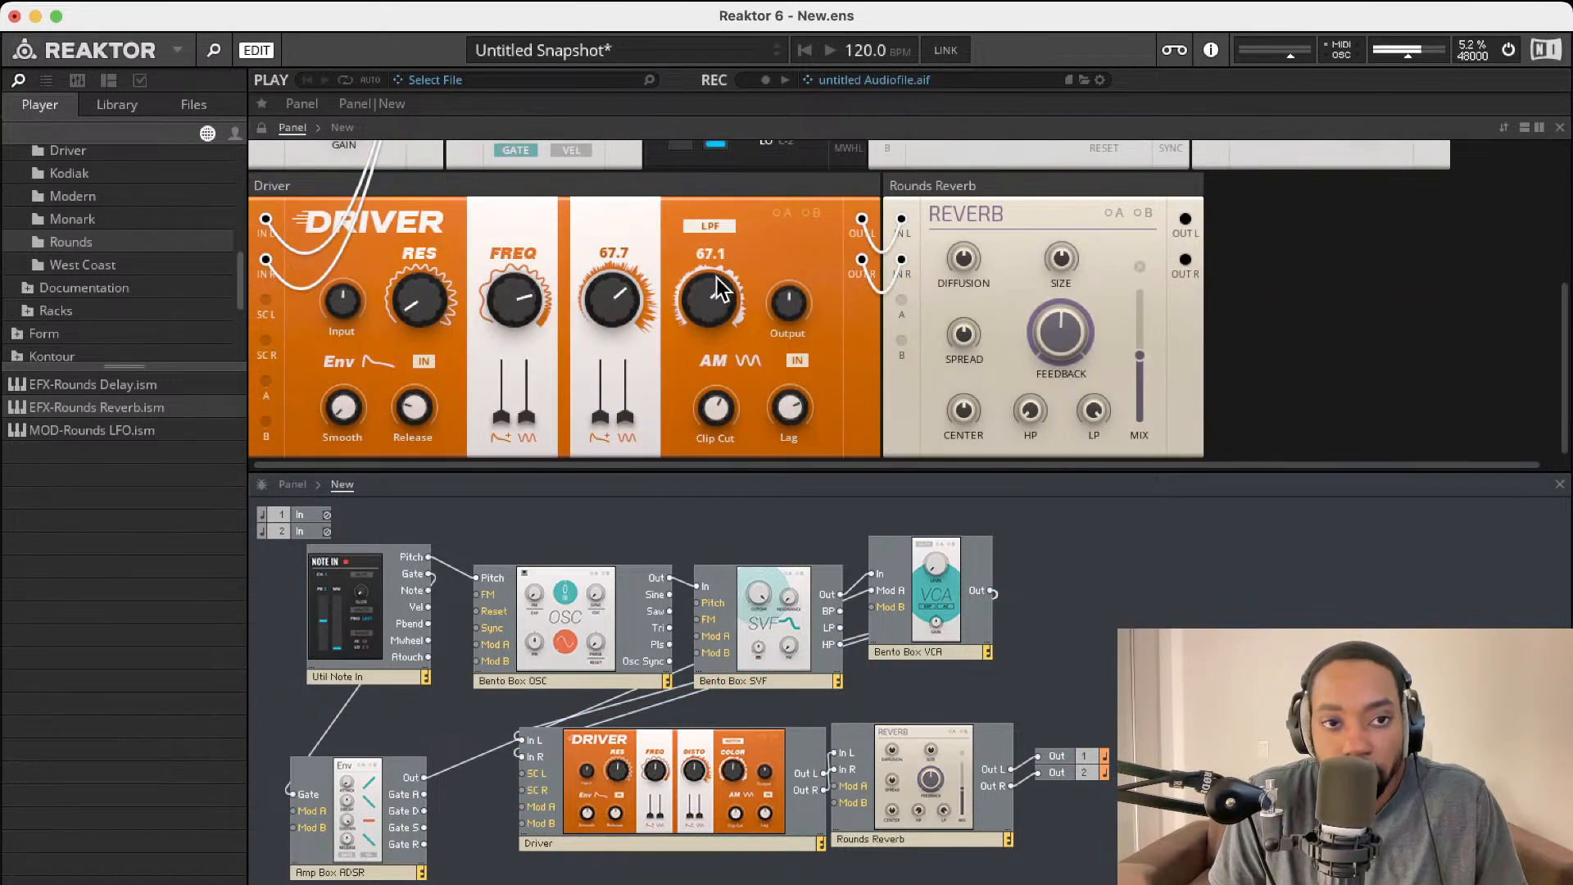
{"action": "left_click_drag", "start_coordinate": [406, 304], "coordinate": [463, 190]}
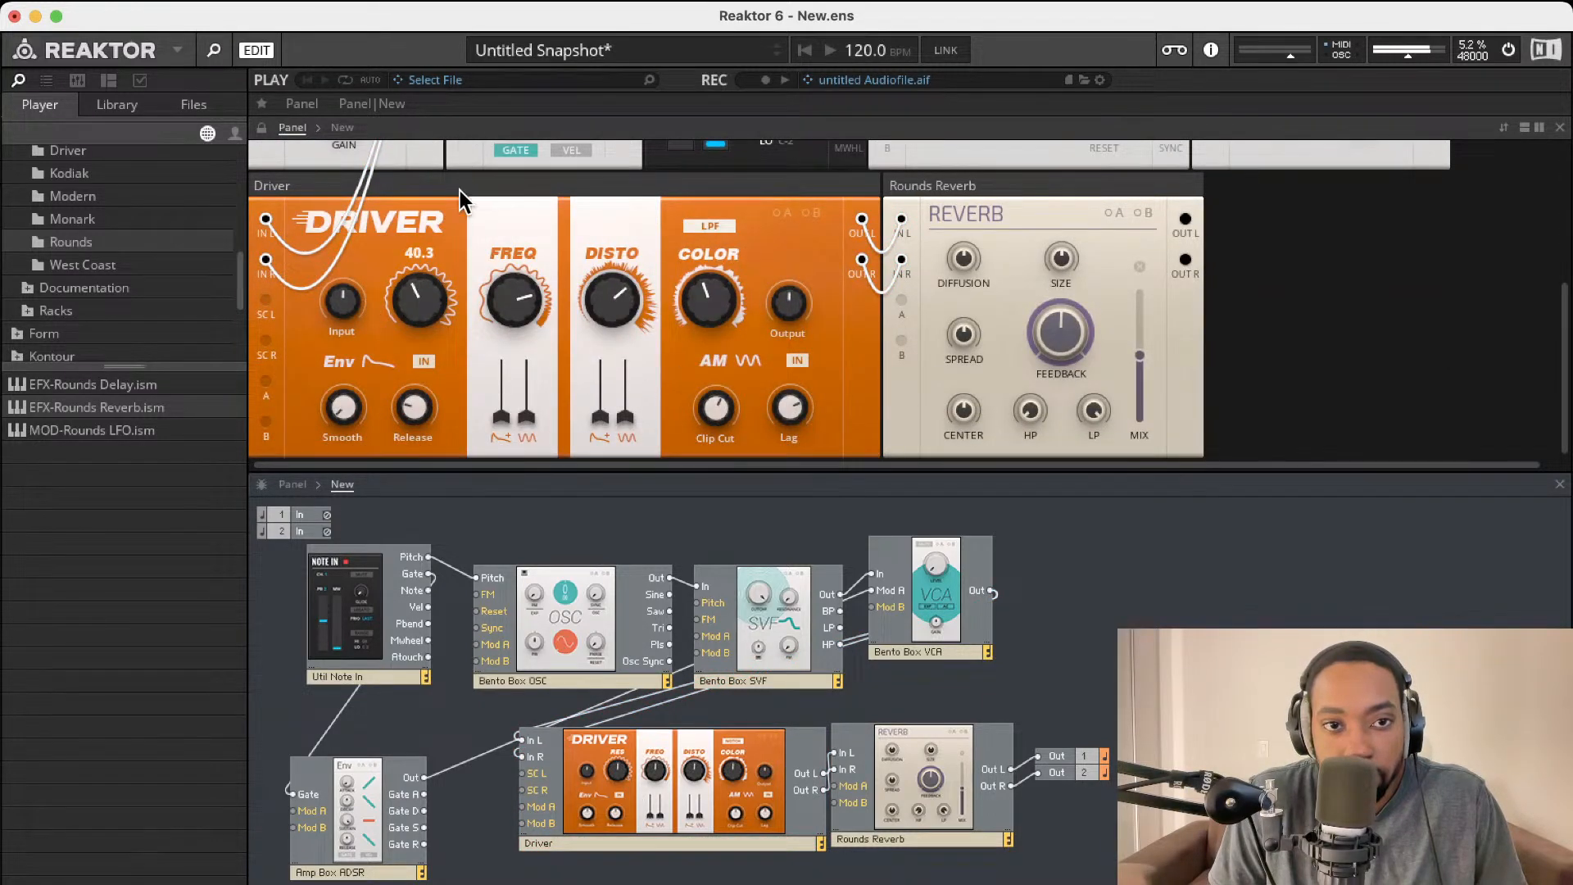
{"action": "left_click_drag", "start_coordinate": [414, 408], "coordinate": [455, 363]}
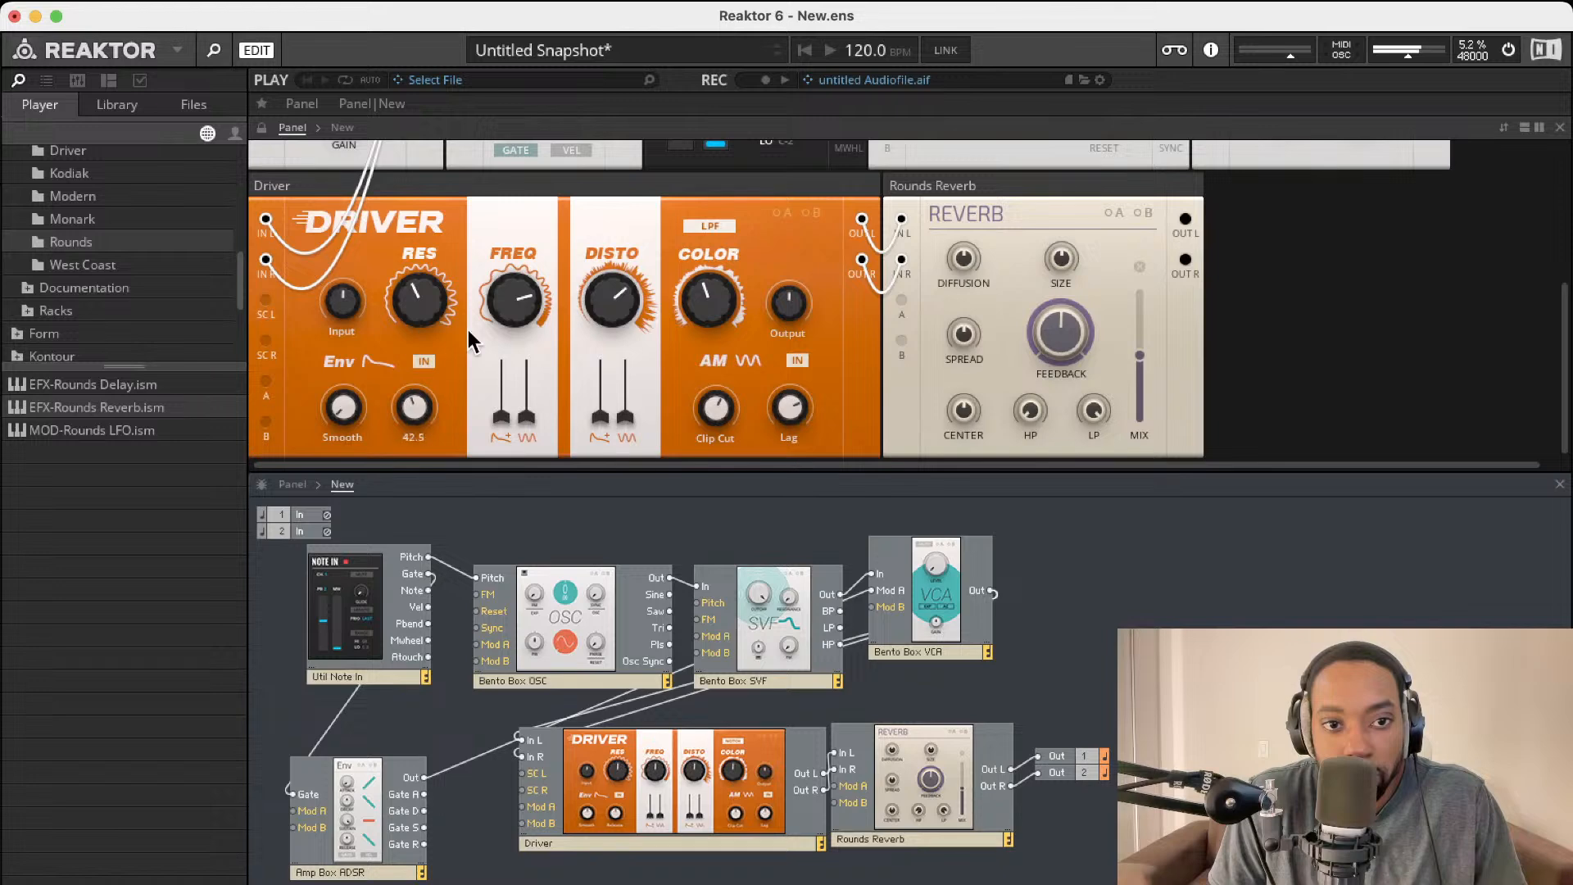
Step: Raise the envelope modulation amounts for the Driver's frequency and distortion, readjust its resonance, and fine-tune the main output level
{"action": "left_click_drag", "start_coordinate": [512, 418], "coordinate": [515, 397]}
{"action": "left_click_drag", "start_coordinate": [434, 310], "coordinate": [431, 267]}
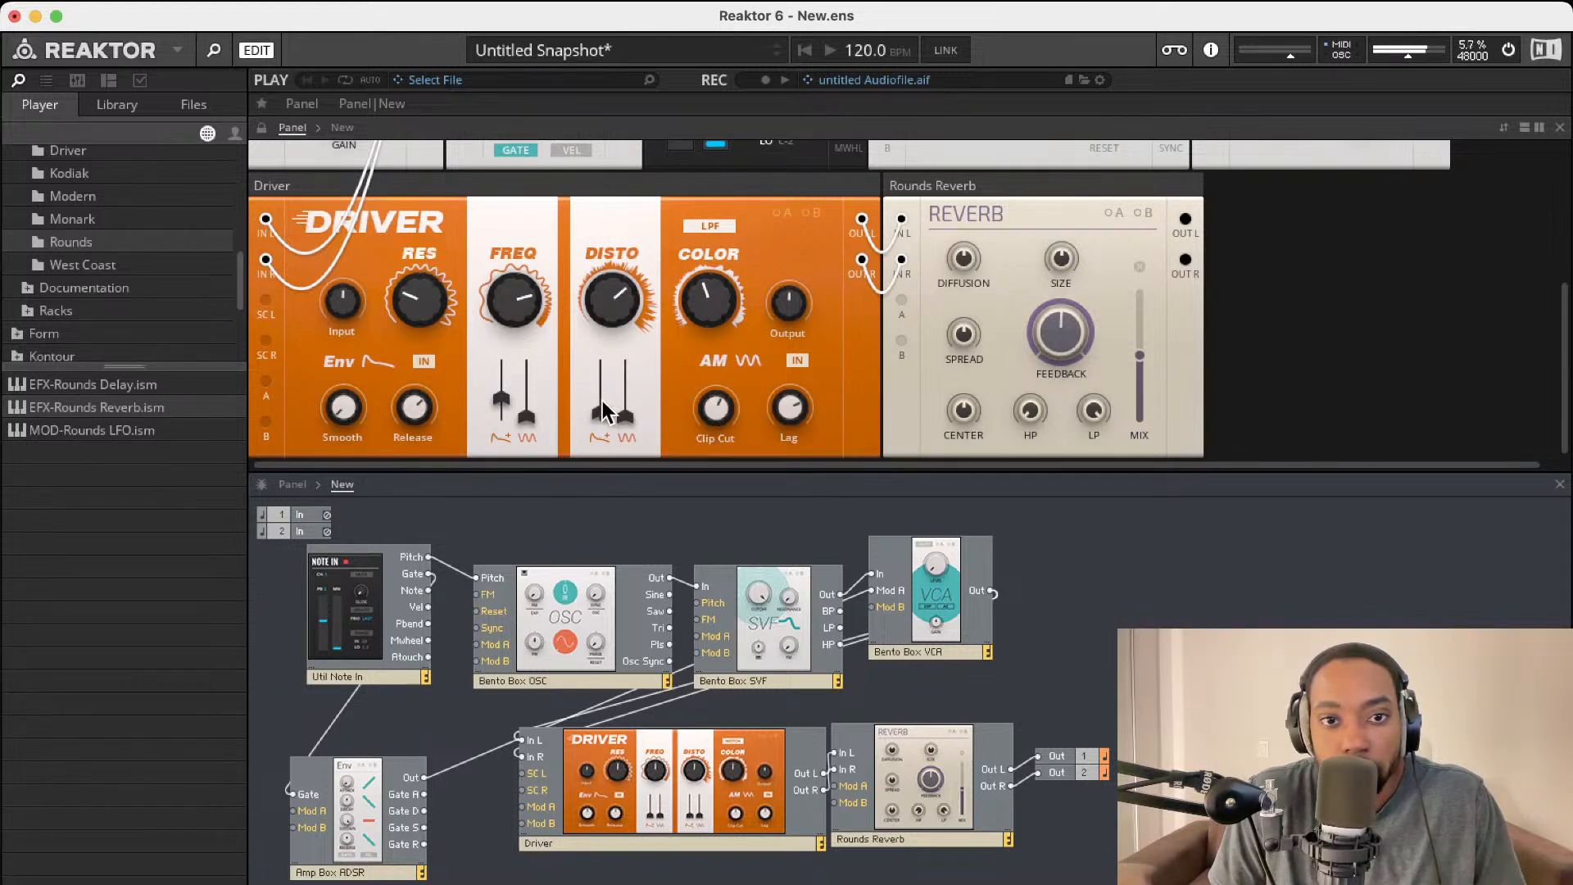
{"action": "left_click_drag", "start_coordinate": [602, 402], "coordinate": [602, 366]}
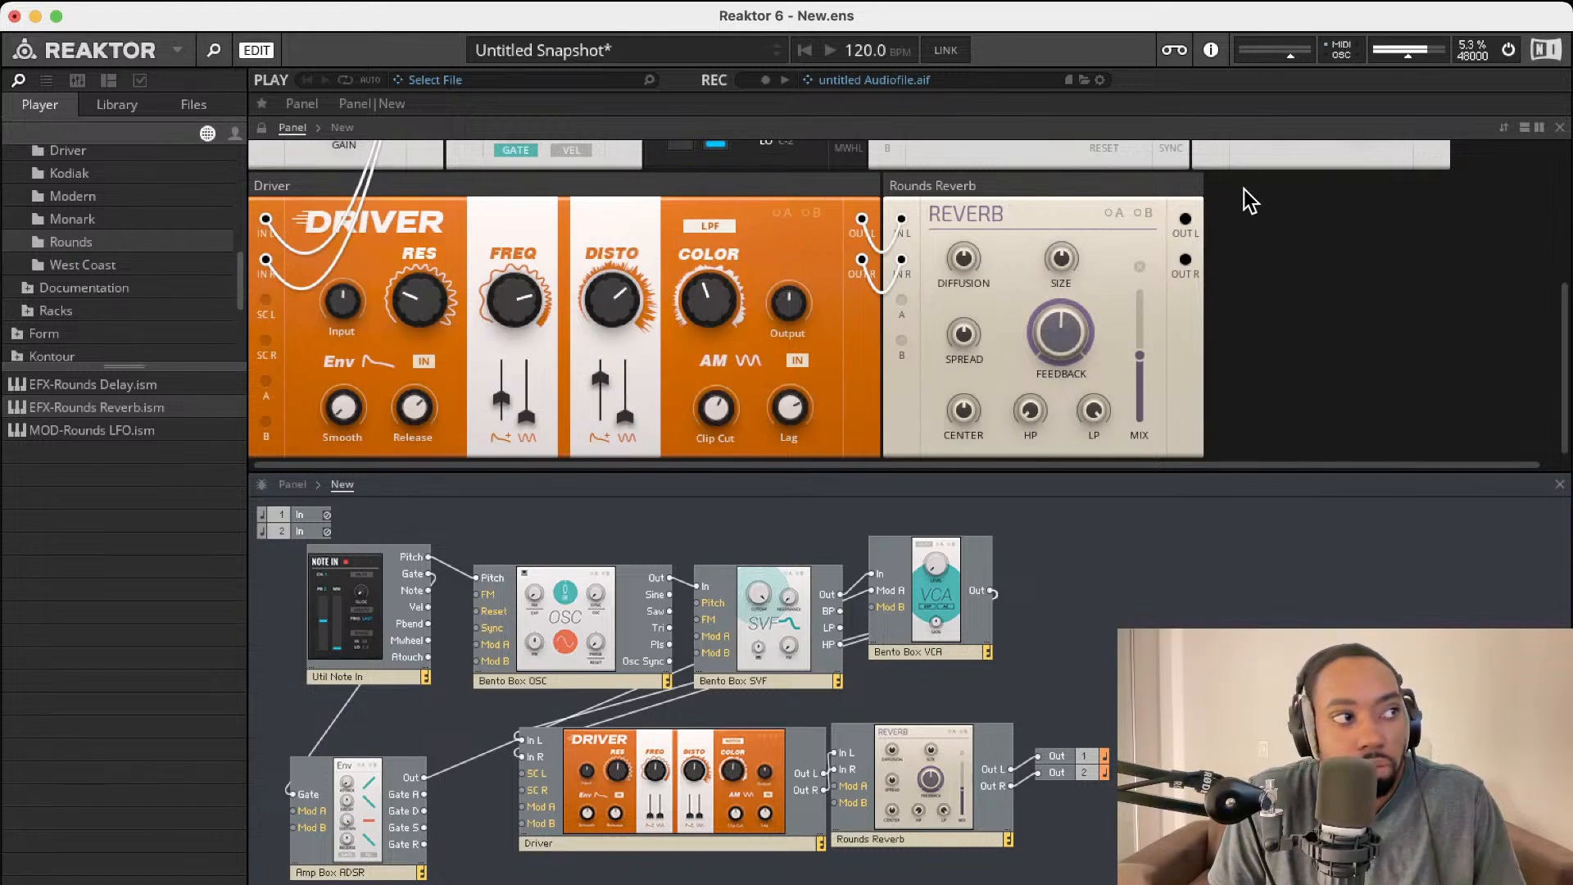
{"action": "mouse_move", "coordinate": [1408, 59]}
{"action": "left_mouse_down"}
{"action": "mouse_move", "coordinate": [1393, 61]}
{"action": "mouse_move", "coordinate": [1413, 58]}
{"action": "left_mouse_up"}
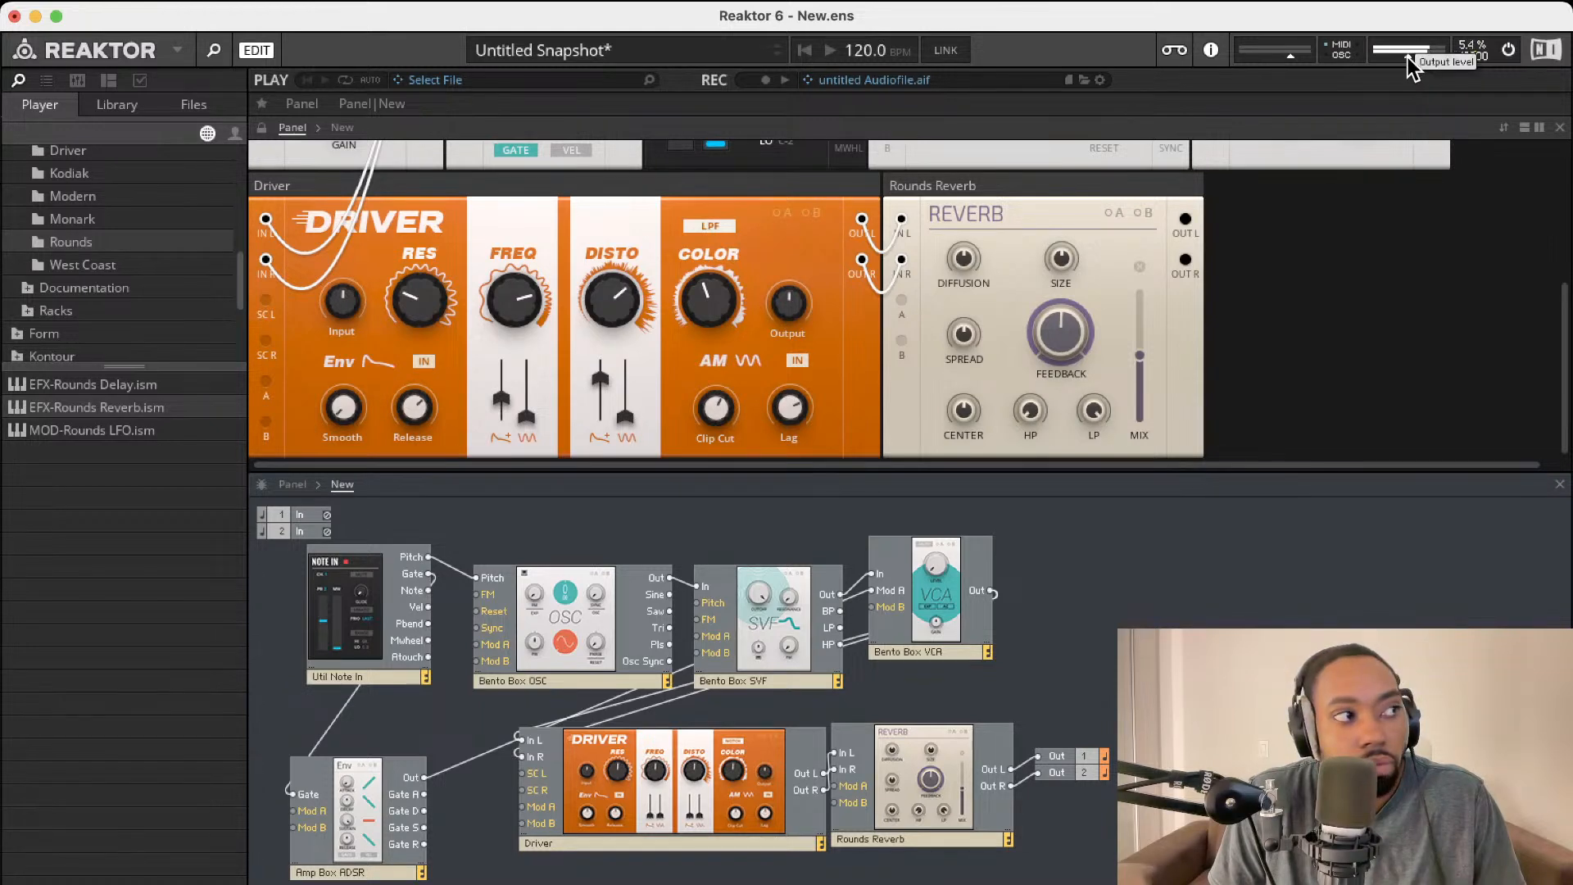